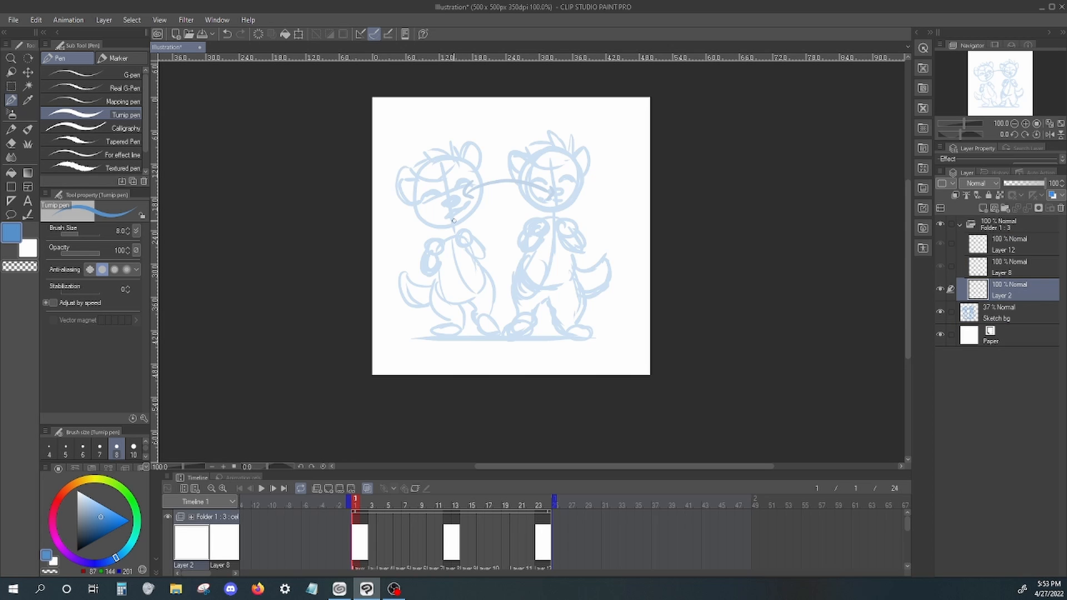
Step: Trace the left character over the rough sketch in blue with the Turnip pen on Layer 2 at frame 1
click(317, 488)
key(ctrl+z)
drag(444, 157, 448, 157)
key(ctrl+z)
drag(418, 199, 473, 208)
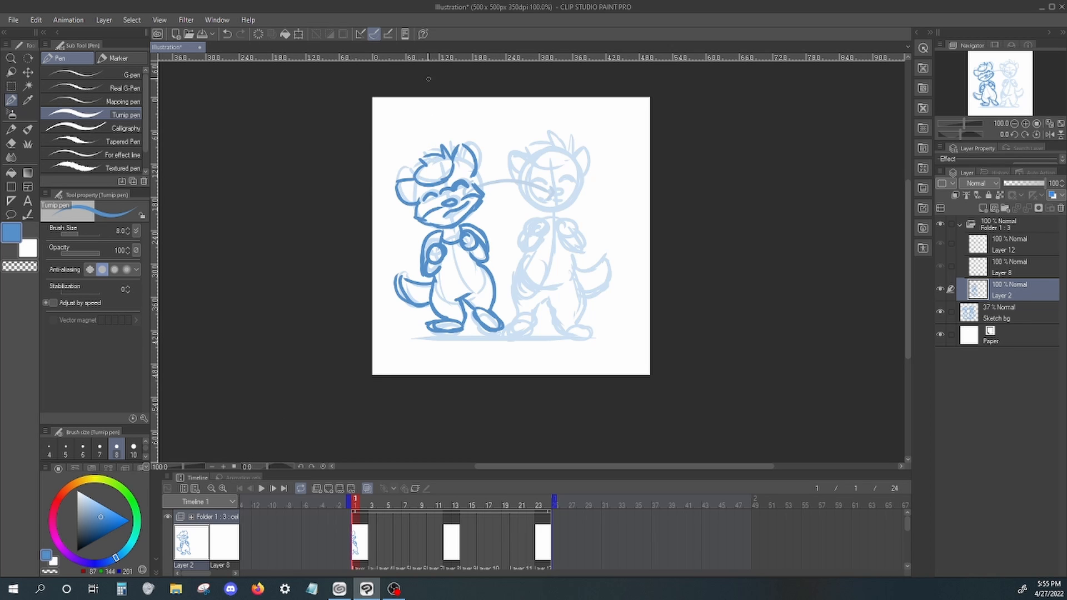
click(448, 538)
click(243, 478)
click(197, 478)
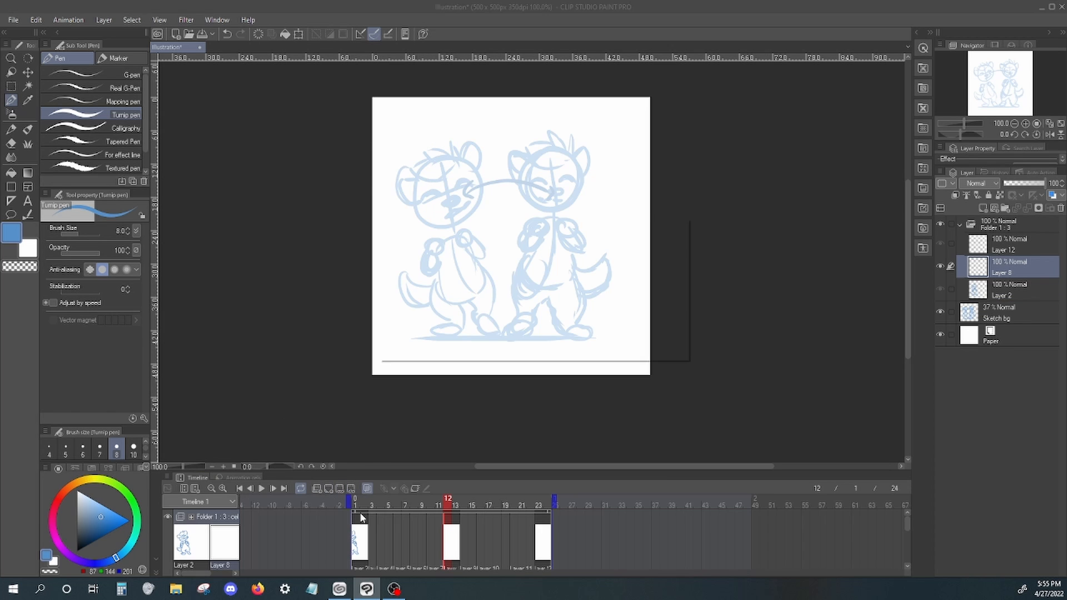
drag(454, 539, 471, 540)
drag(378, 542, 448, 537)
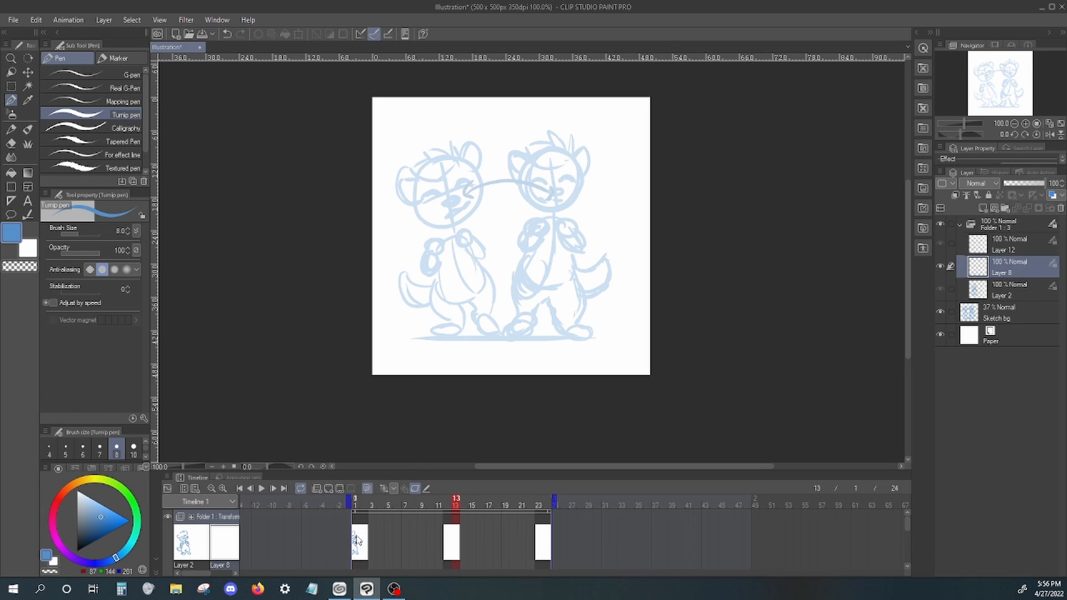
click(242, 477)
click(184, 478)
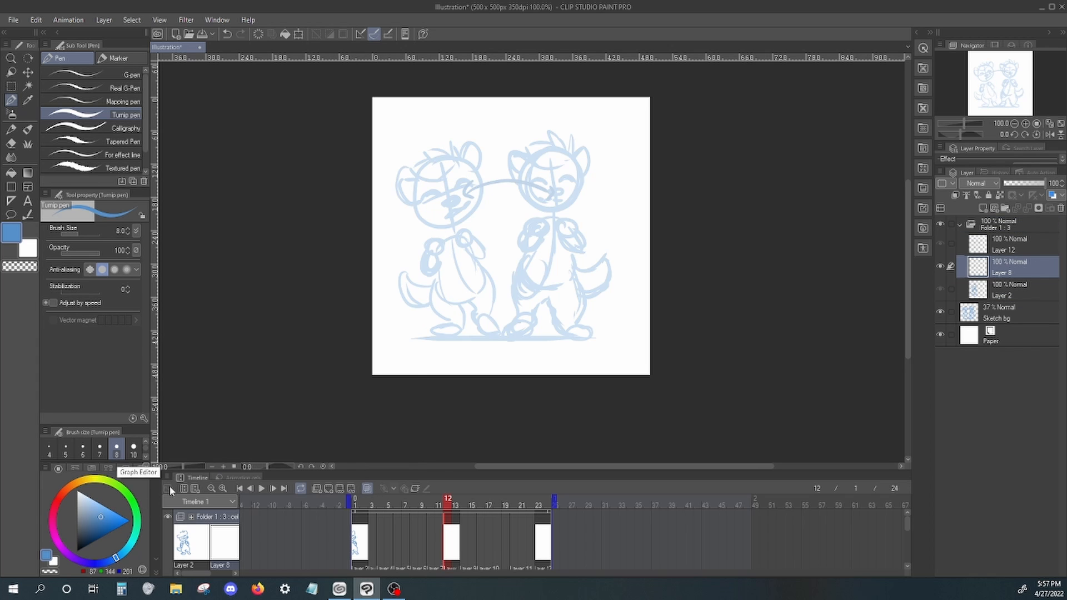
Step: Shorten the timeline to 22 frames and delete the blank cels in its middle and at its end
right_click(454, 533)
click(550, 482)
click(589, 282)
right_click(447, 534)
click(552, 338)
right_click(522, 538)
click(620, 337)
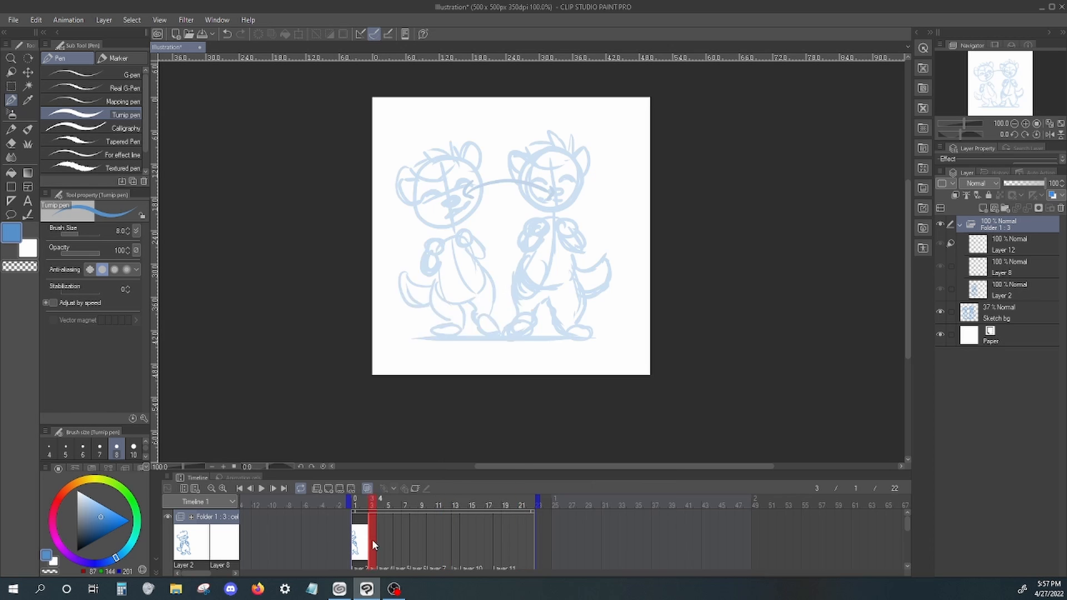
Step: Add a new animation cel at frame 3, directly following the first pose
right_click(371, 539)
click(467, 394)
drag(377, 540, 385, 540)
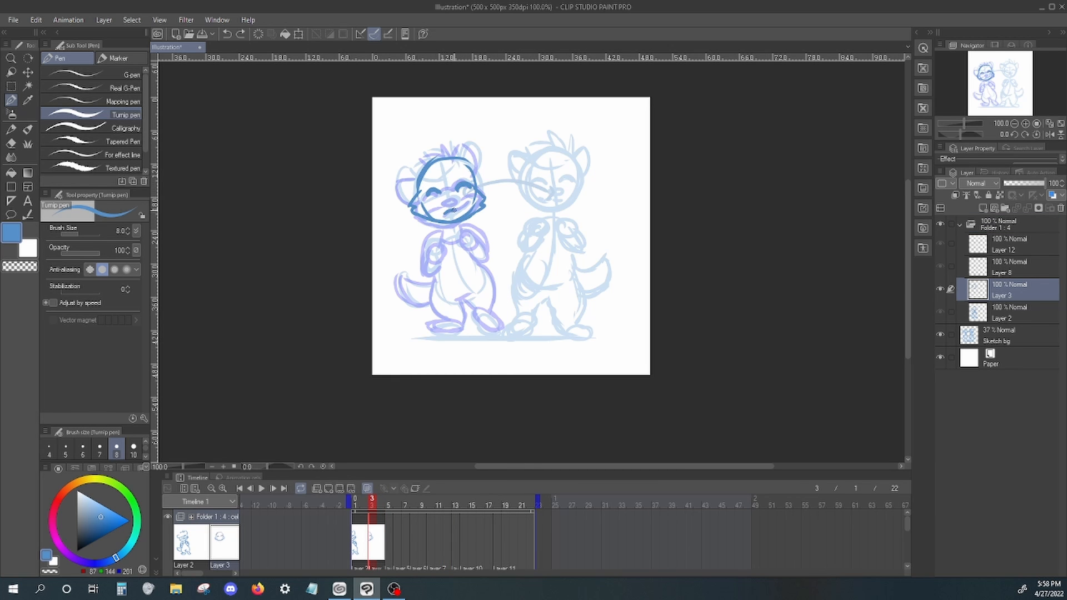
Step: Select the head drawn on Layer 3, move it onto the right character's sketch and rotate it to fit
click(11, 86)
drag(392, 134, 506, 244)
key(ctrl+t)
drag(449, 189, 553, 183)
drag(616, 128, 627, 150)
click(537, 262)
key(ctrl+d)
click(11, 100)
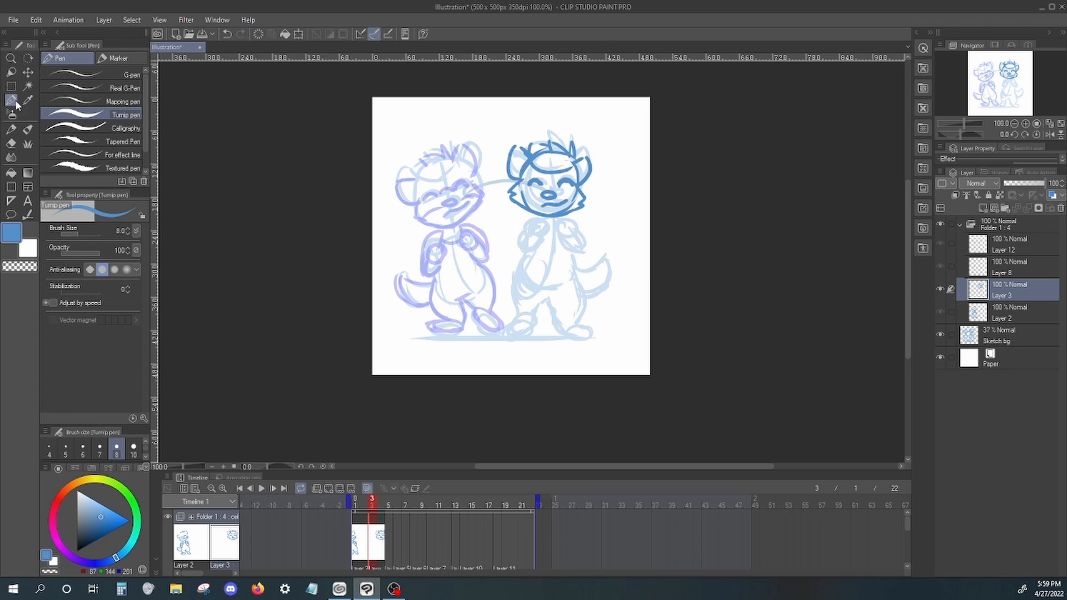
Step: Draw the right character's raised arms and paws below its head on Layer 3, undoing the unwanted strokes
drag(566, 225, 584, 247)
key(ctrl+z)
key(ctrl+z)
key(ctrl+z)
key(ctrl+z)
drag(527, 217, 538, 228)
drag(521, 225, 510, 249)
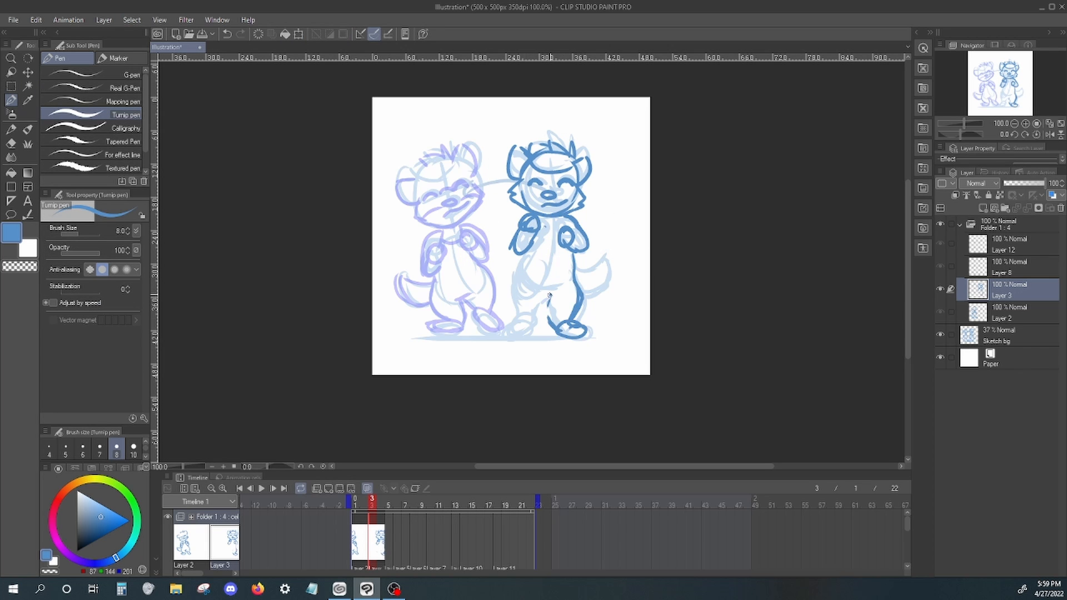
Step: Add a new animation cel at frame 5, following the right character's pose
click(356, 540)
click(387, 543)
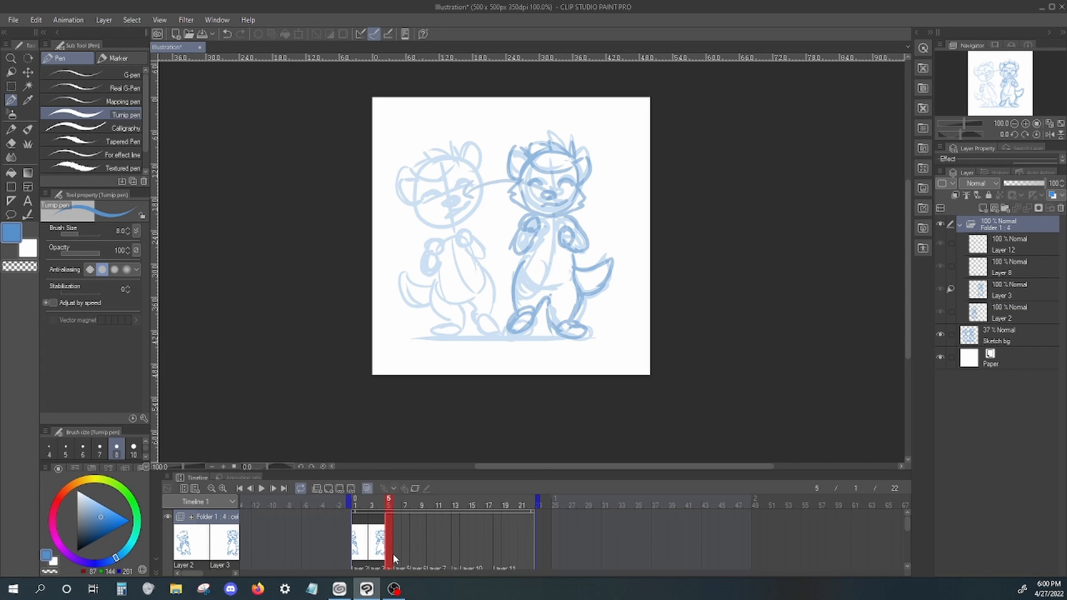
right_click(393, 555)
click(507, 409)
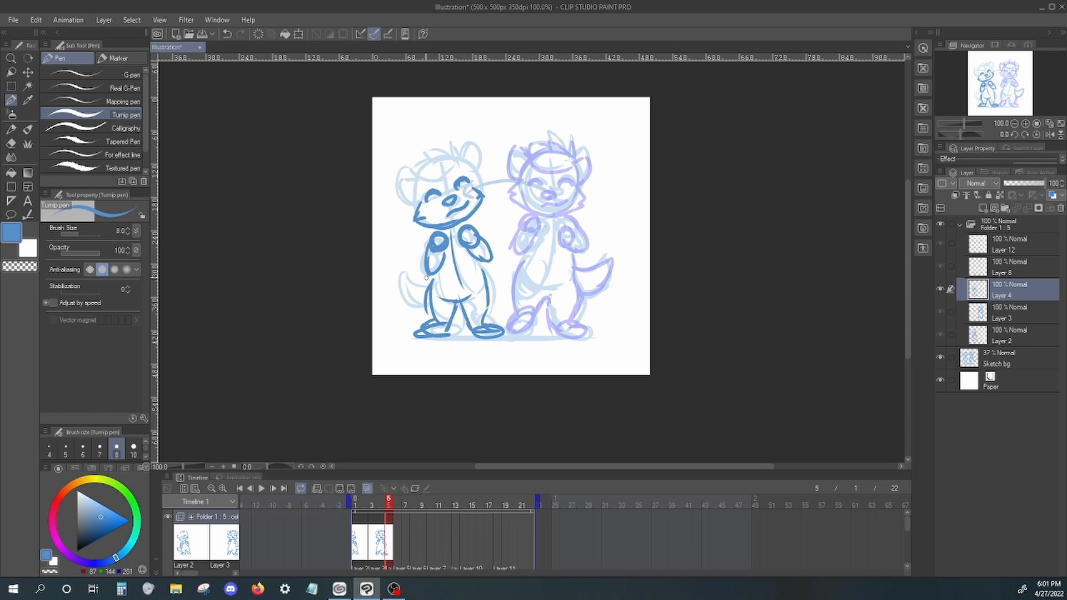
Step: Draw the left character's head top, ears, hair tuft and tail on Layer 4
drag(410, 165, 451, 169)
key(Right)
key(Left)
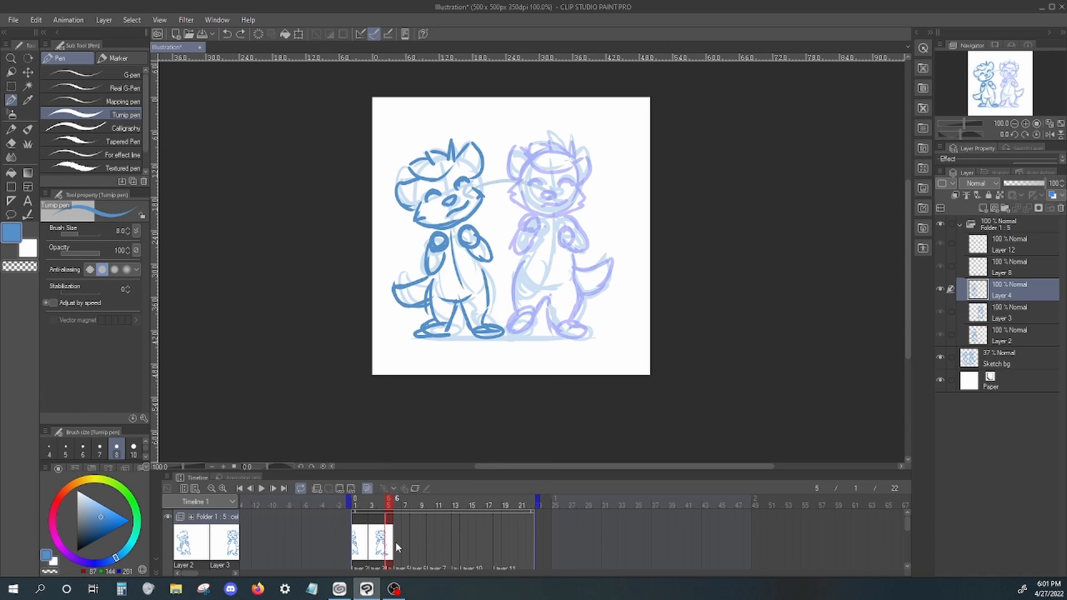
Step: Extend the Layer 4 clip by one frame so it ends at frame 6
drag(397, 546, 402, 536)
key(ctrl+z)
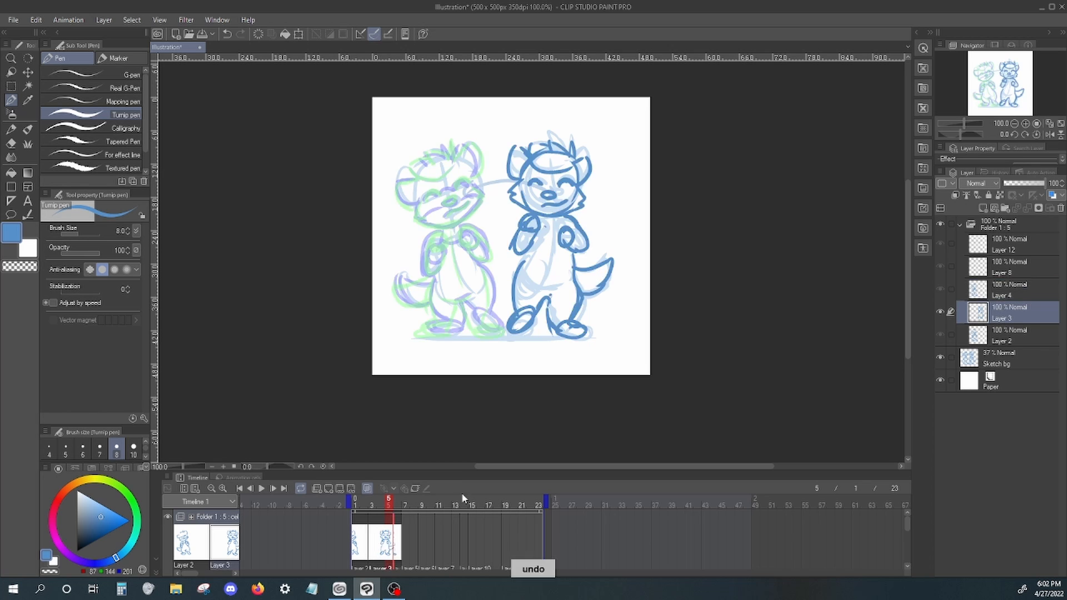
key(ctrl+z)
key(Right)
drag(1009, 281, 1009, 269)
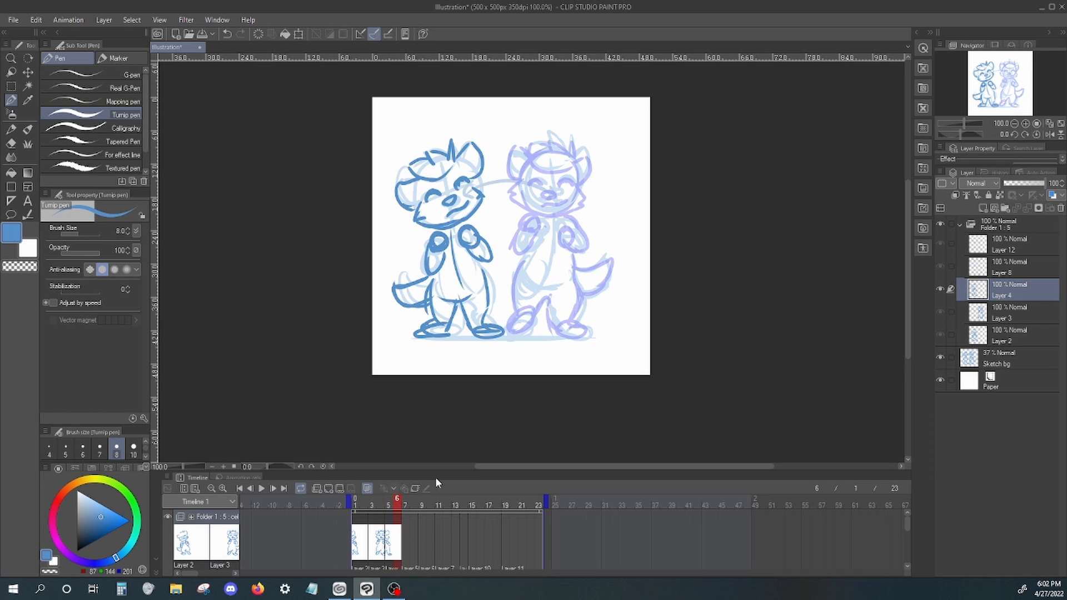
Step: Create another animation cel at frame 5 and move the Layer 4 pose's cel to frame 23
right_click(373, 531)
right_click(389, 531)
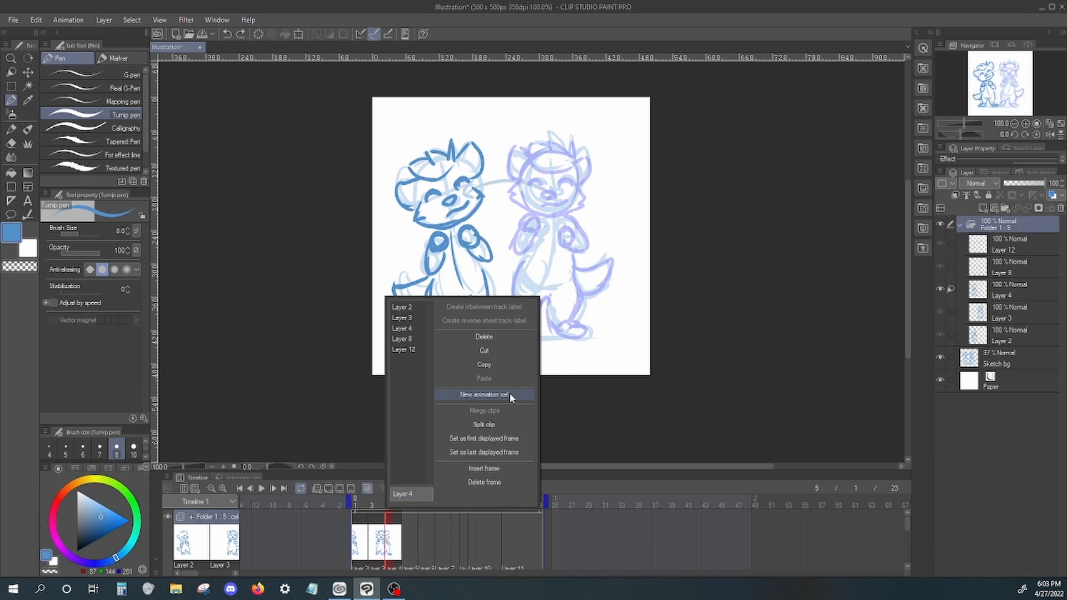
click(509, 394)
drag(388, 536, 551, 538)
key(Right)
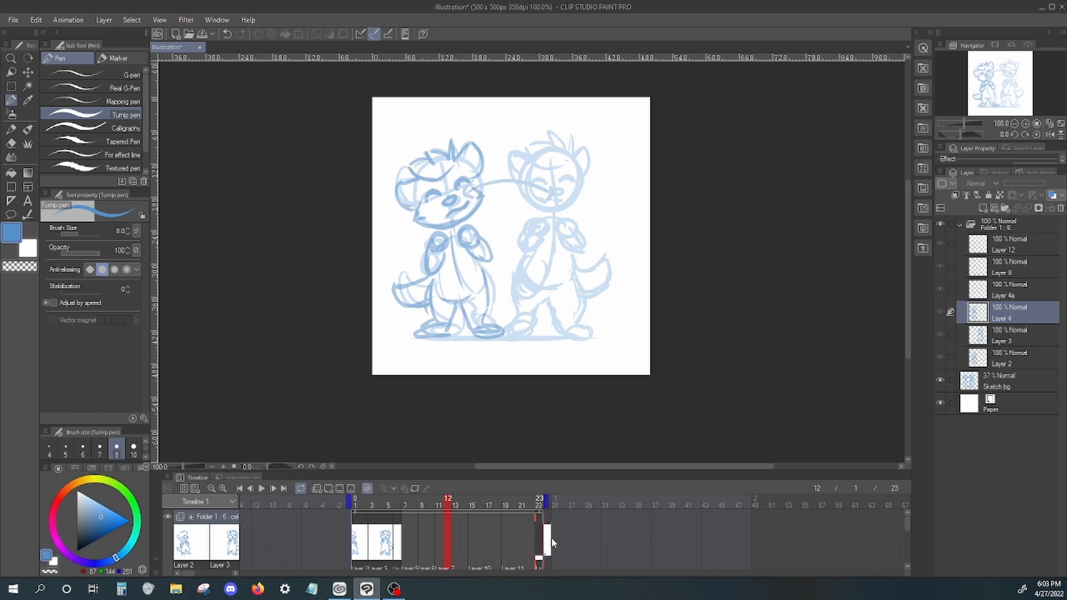
Step: Delete the leftover cel at frame 6 and move the right character's cel to frame 12
click(396, 542)
key(Delete)
drag(377, 542, 451, 541)
click(382, 550)
click(381, 550)
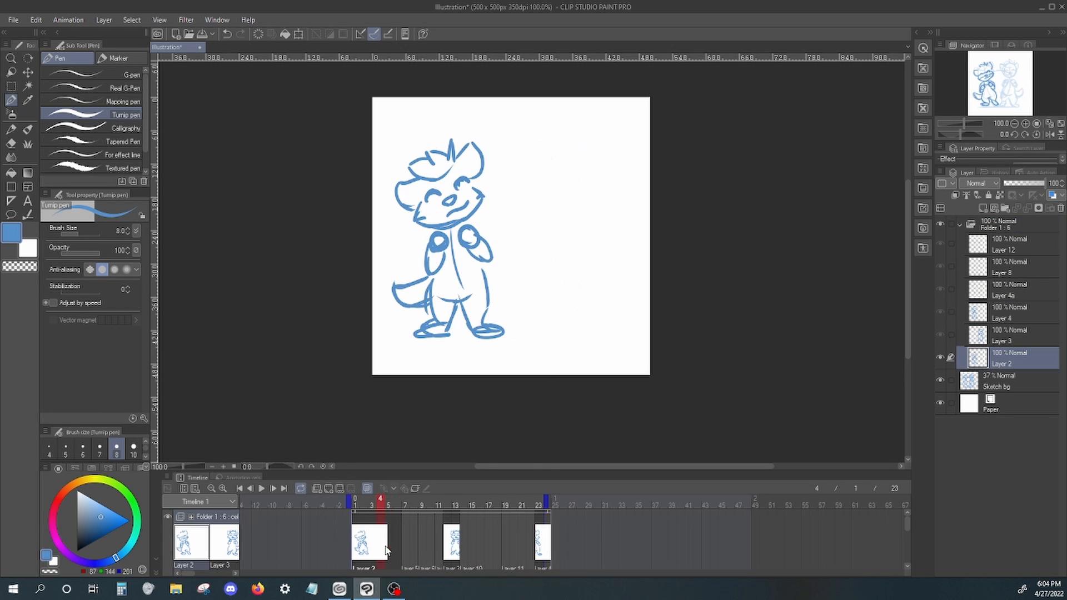
Step: Add a blank animation cel at frame 3 for an in-between drawing following the first pose
click(386, 533)
key(alt+n)
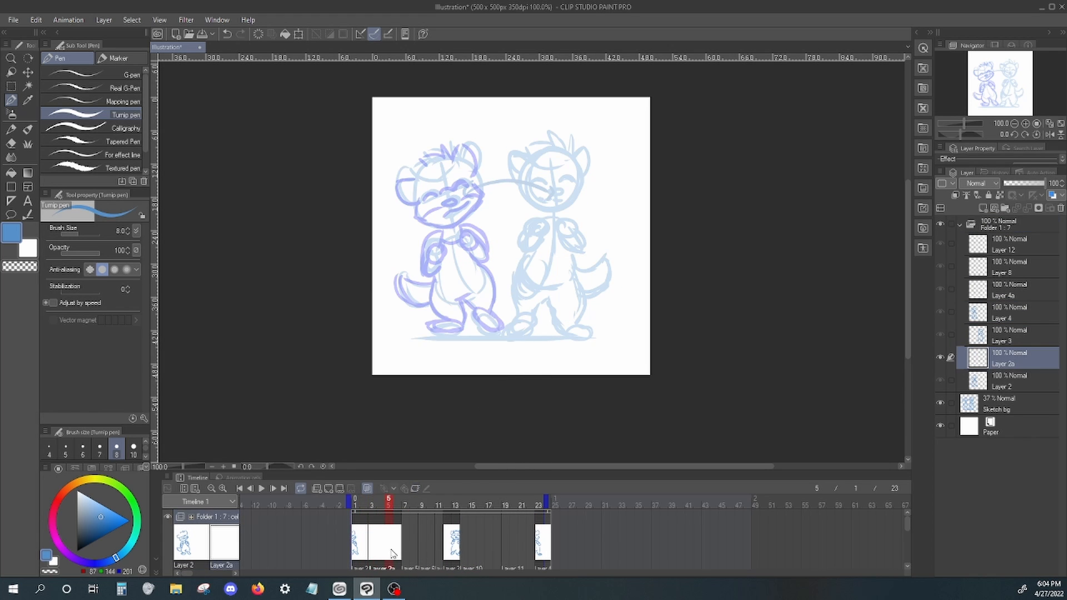
right_click(375, 520)
click(395, 541)
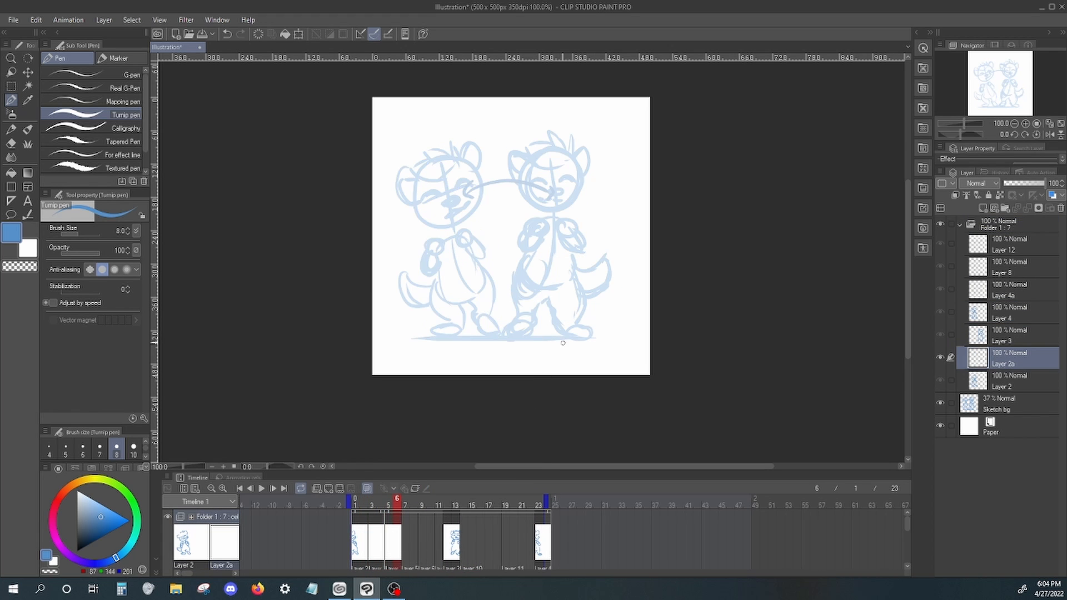
Step: Move the right character's cel to frame 5 and go to the blank in-between cel at frame 3
mouse_move(451, 540)
mouse_down()
mouse_move(390, 540)
mouse_move(454, 535)
mouse_up()
click(416, 536)
key(ctrl+z)
key(ctrl+plus)
key(ctrl+plus)
key(ctrl+minus)
click(370, 542)
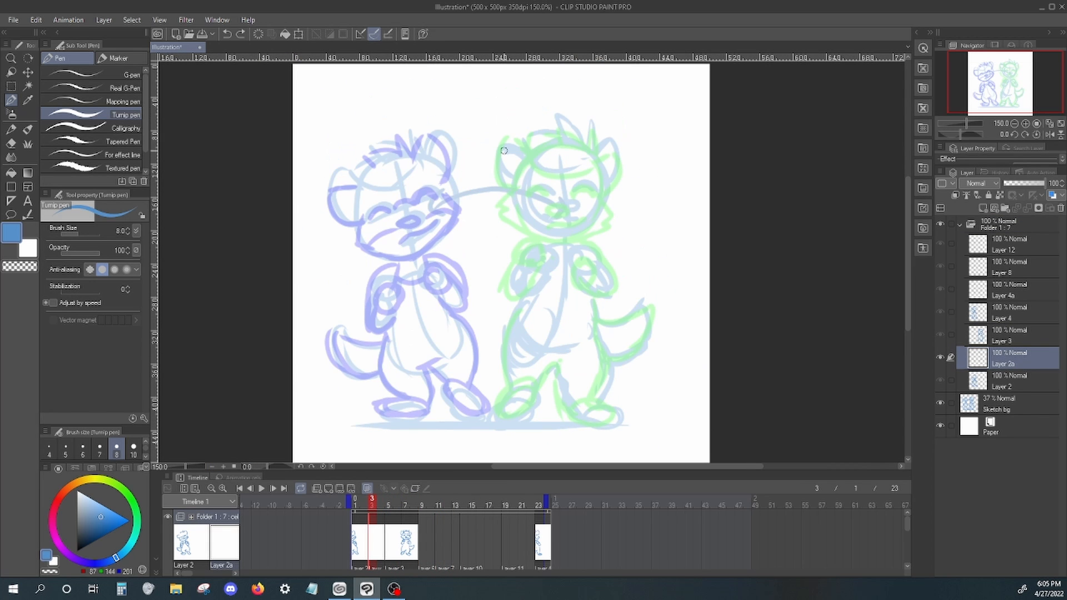
Step: Draw a curved chin line on Layer 2a, then move and rotate it midway between the two characters
drag(356, 218, 454, 198)
click(11, 86)
drag(339, 181, 483, 273)
key(ctrl+t)
drag(411, 225, 488, 219)
key(Return)
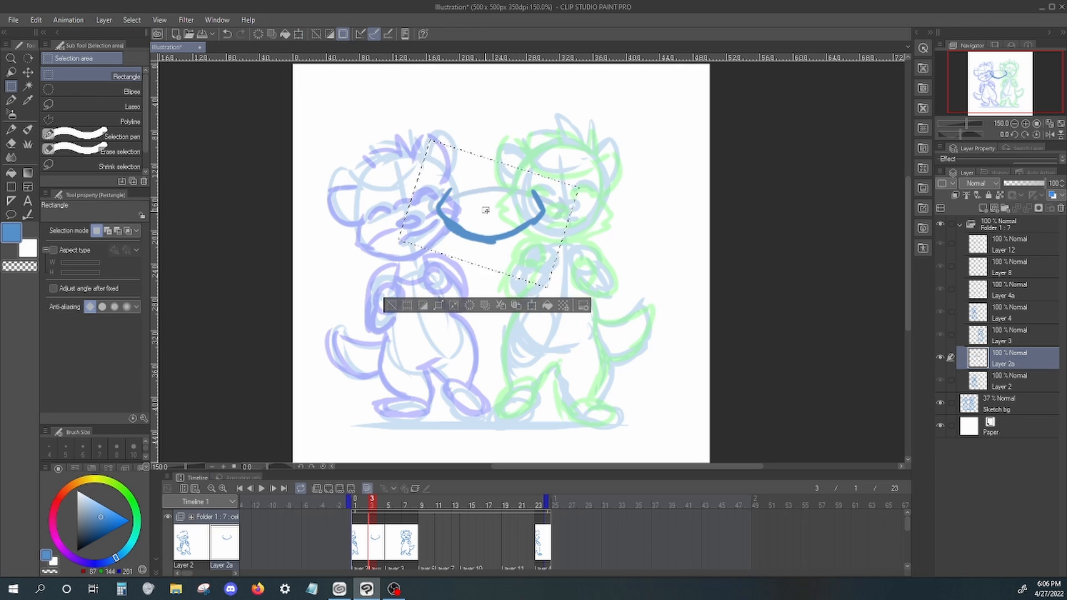
Step: Draw the in-between character's face, ears, hair, raised arms, torso and legs between the two onion-skinned poses
key(p)
mouse_move(447, 187)
mouse_down()
mouse_move(439, 139)
mouse_move(531, 192)
mouse_up()
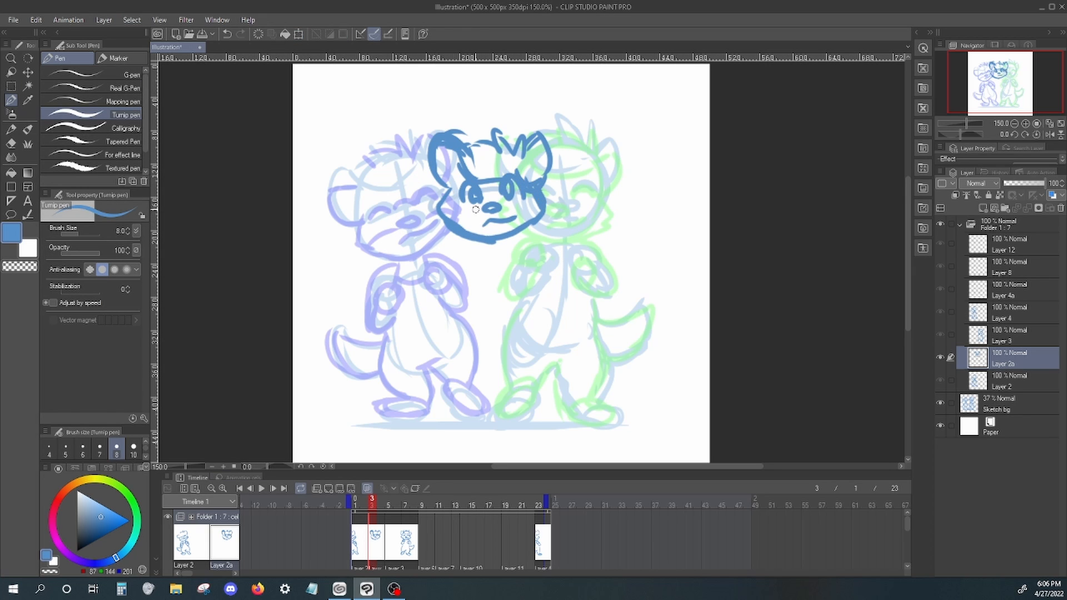
mouse_move(466, 247)
mouse_down()
mouse_move(519, 278)
mouse_move(533, 333)
mouse_move(525, 379)
mouse_up()
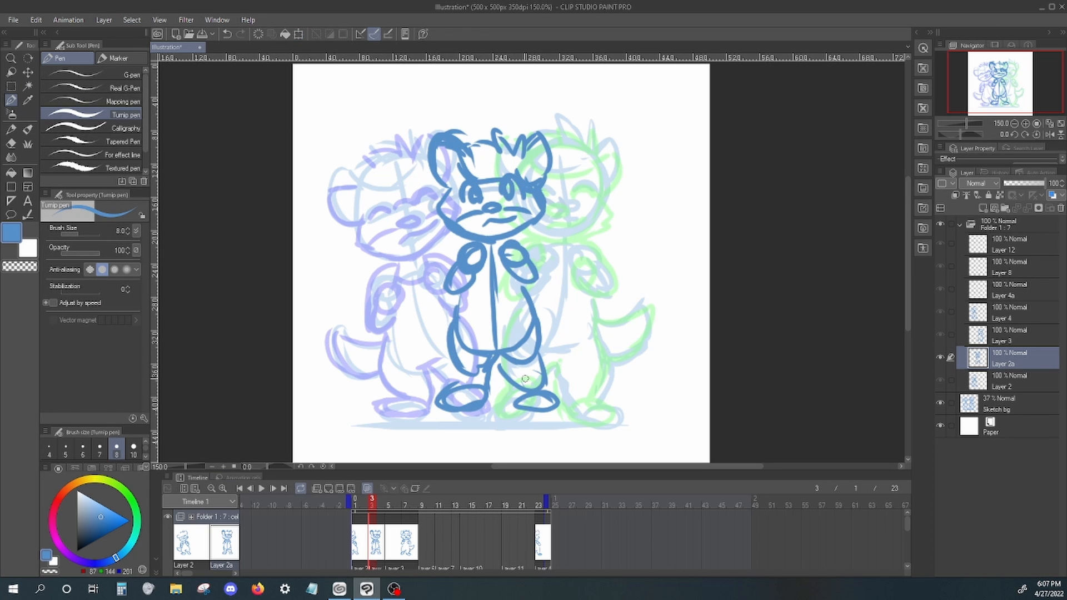
drag(455, 300, 461, 245)
Step: Select the whole in-between figure and scale it up slightly
click(11, 87)
drag(406, 105, 577, 433)
key(ctrl+t)
drag(578, 116, 589, 112)
key(Return)
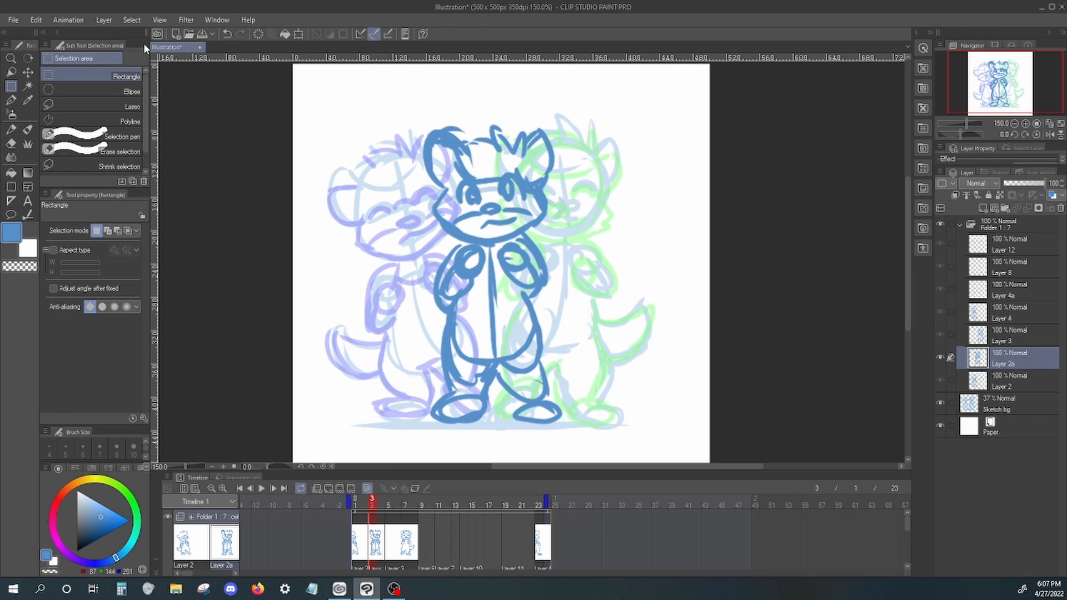
Step: Shorten the right character's clip so it ends at frame 6
click(358, 547)
click(380, 550)
click(394, 555)
drag(416, 539, 404, 531)
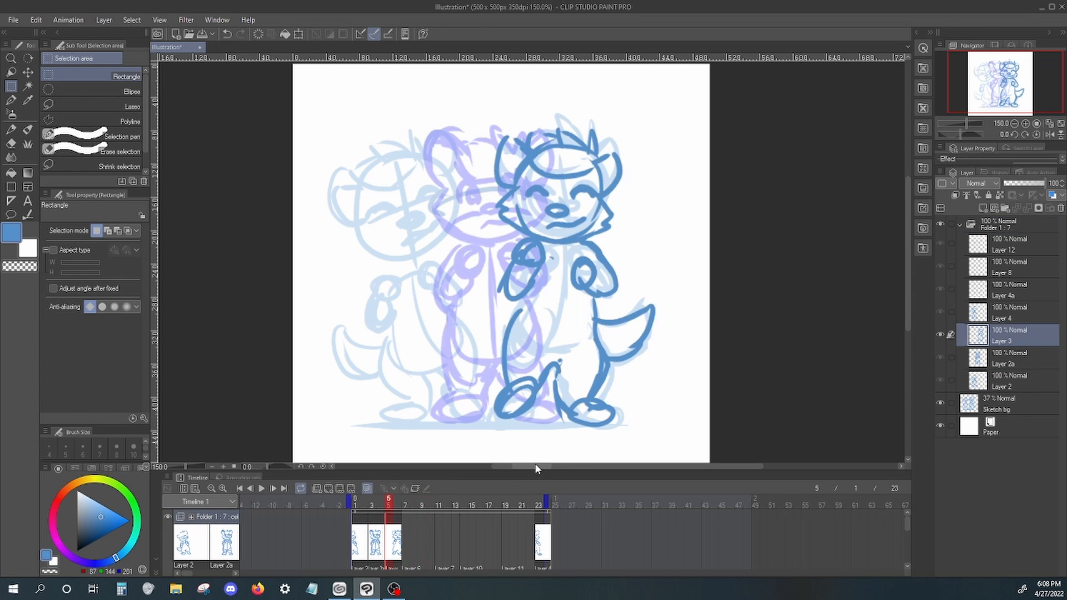
Step: Move the last pose's cel from the end of the timeline to frame 9
drag(538, 548, 423, 555)
click(406, 548)
click(465, 547)
click(359, 547)
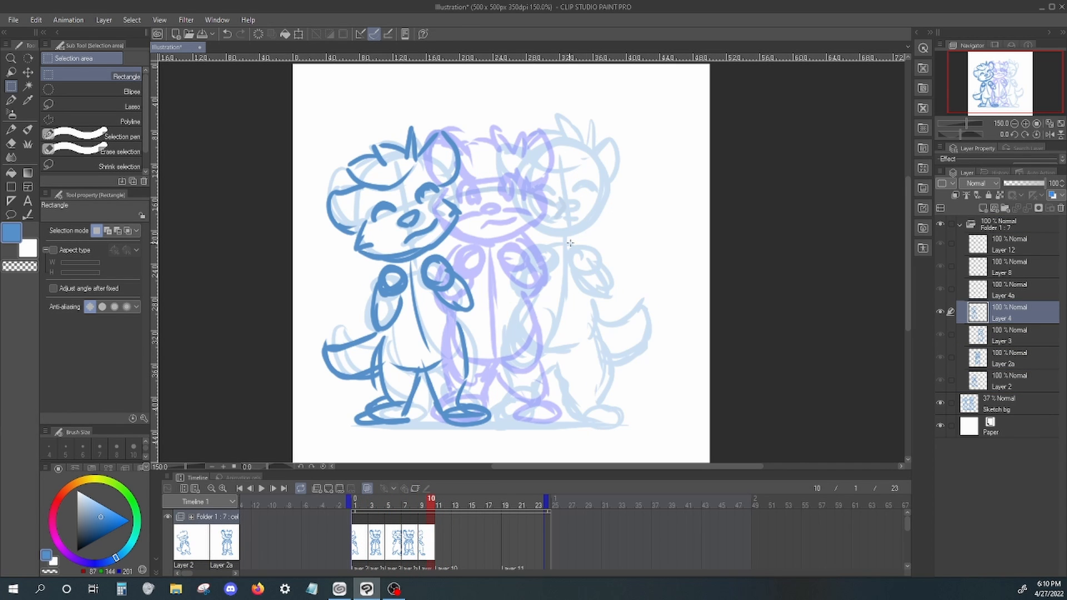
right_click(363, 547)
click(490, 405)
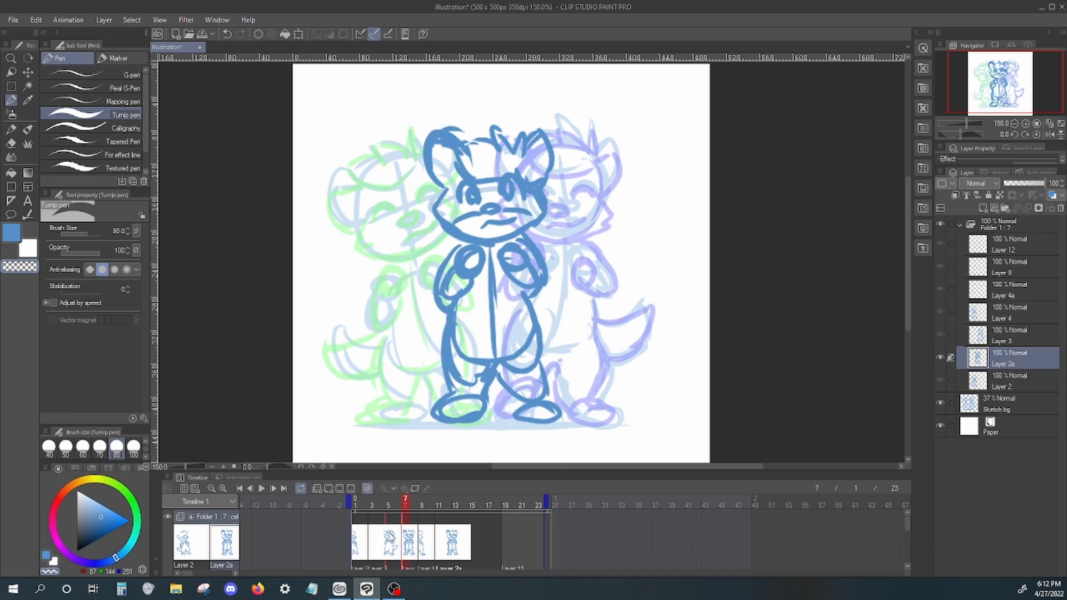
Step: Shift the left and right pose drawings closer to the centre of the canvas
right_click(439, 543)
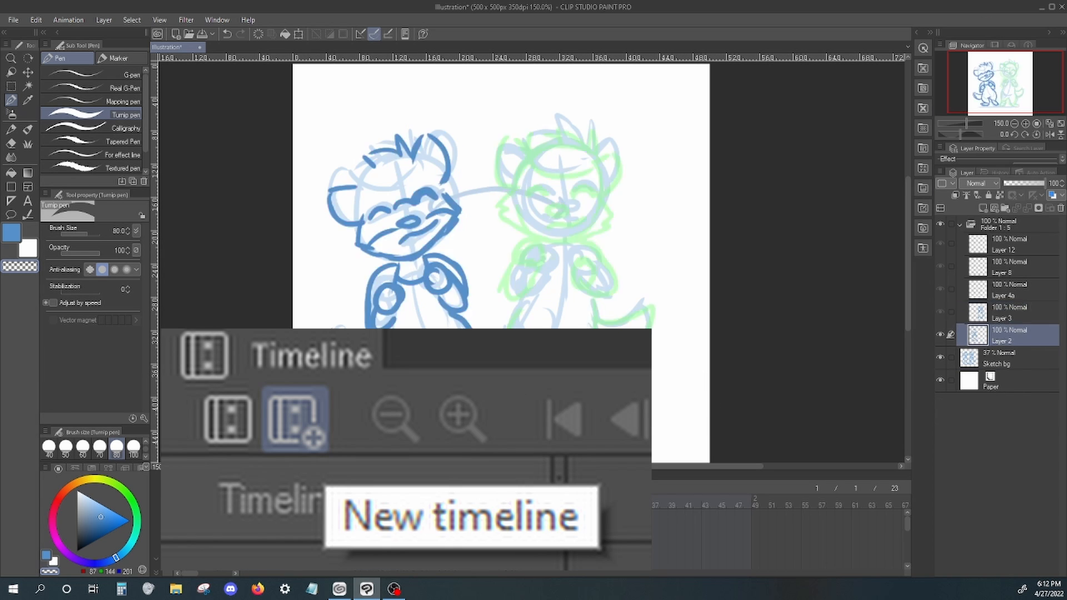
key(k)
key(m)
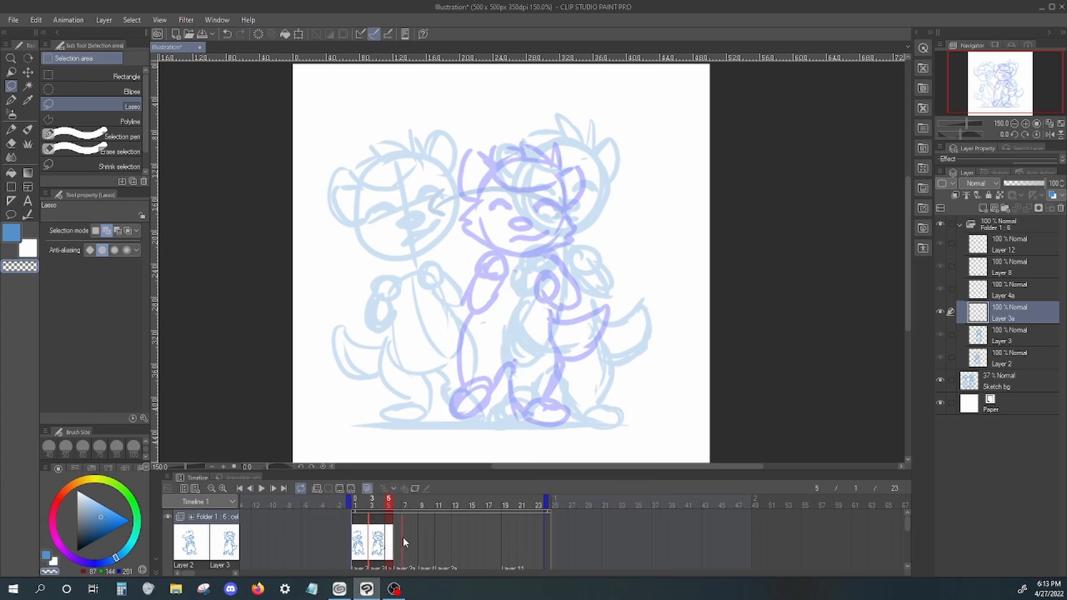
Step: Draw a new in-between character on Layer 3a at frame 5, with head, hair, ears, raised arms and body
key(p)
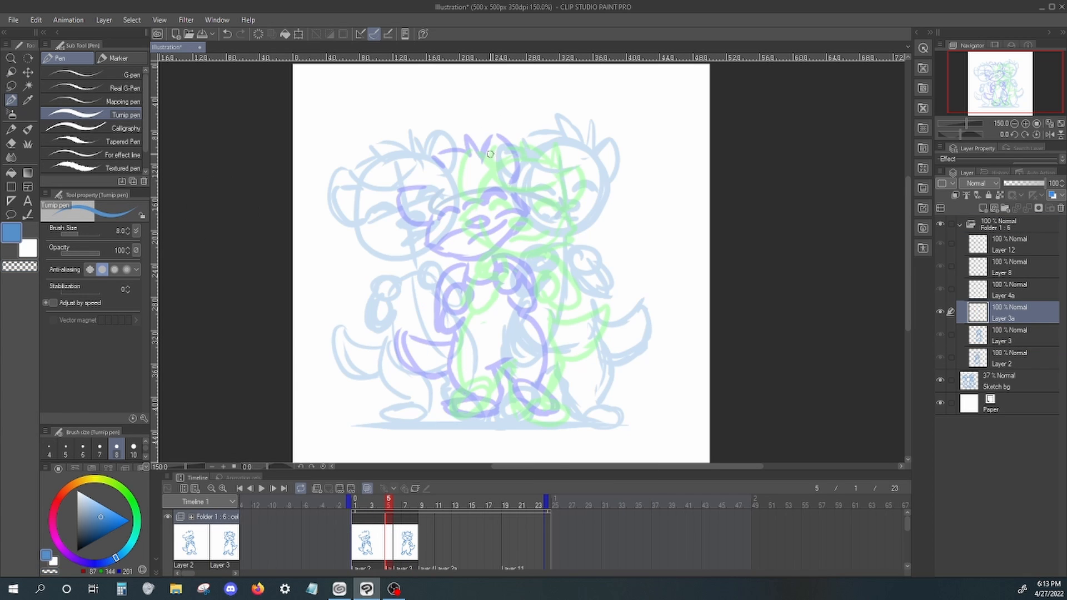
mouse_move(490, 154)
mouse_down()
mouse_move(547, 222)
mouse_move(478, 190)
mouse_up()
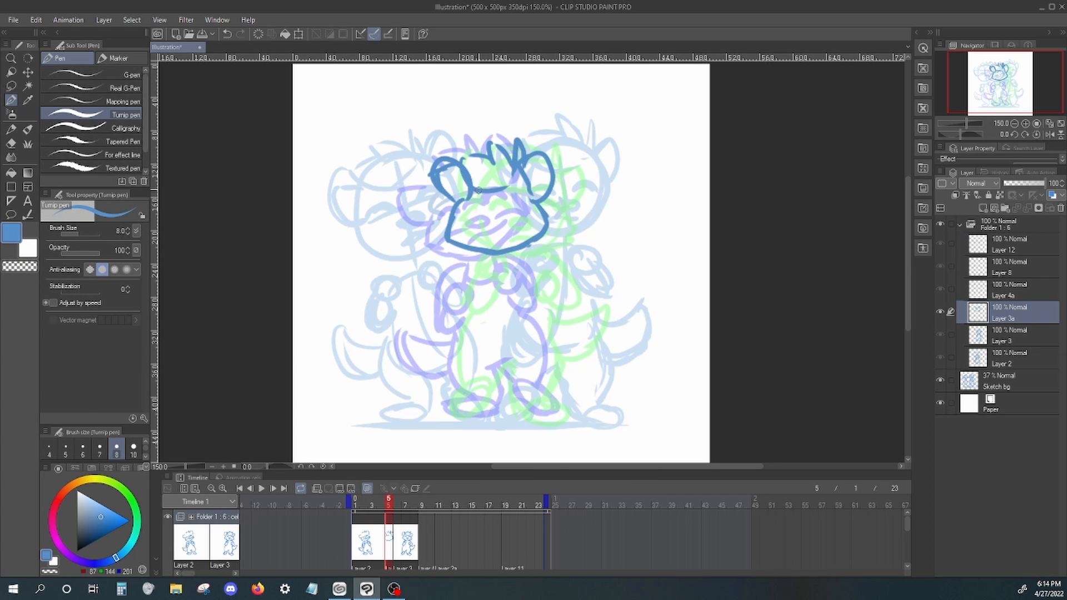
drag(474, 274, 542, 315)
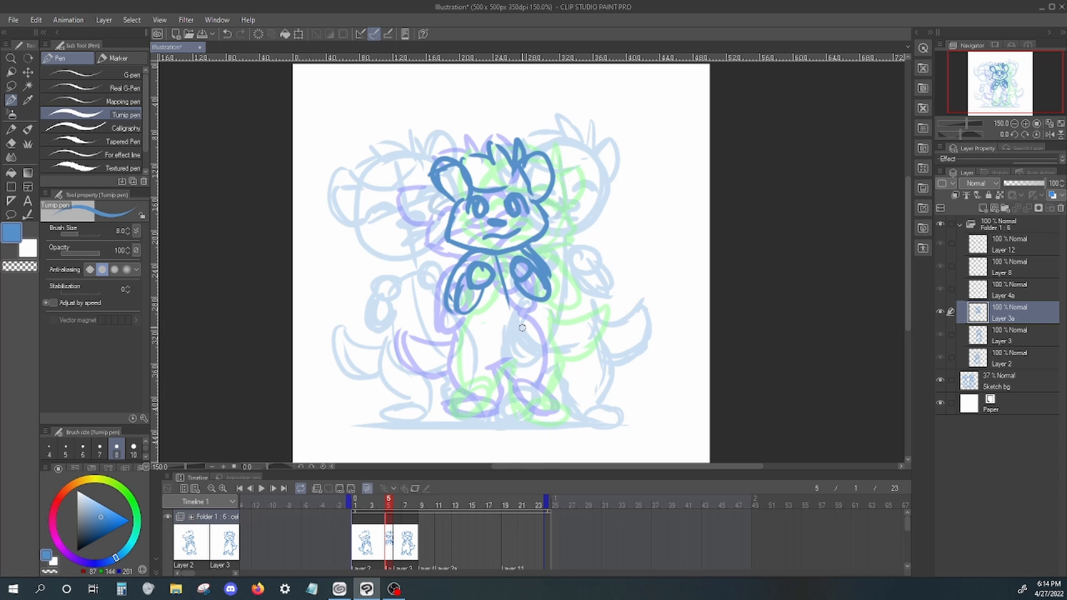
mouse_move(511, 296)
mouse_down()
mouse_move(489, 379)
mouse_move(551, 366)
mouse_up()
Step: Flip back and forth through the frames around the new in-between to examine the motion
key(Left)
key(Right)
key(Right)
key(Right)
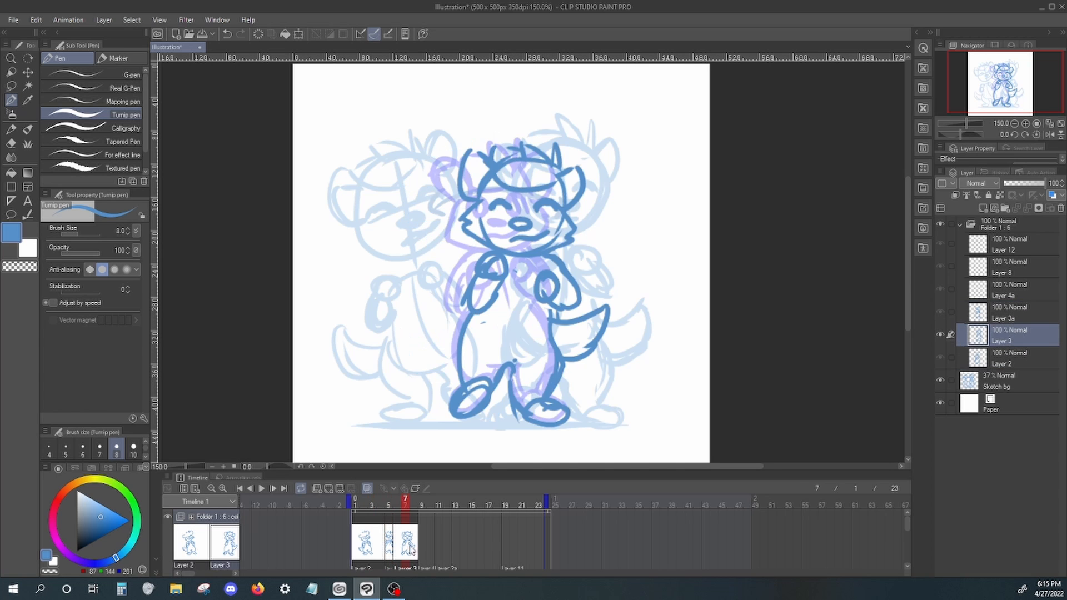
key(Left)
key(Left)
key(Right)
key(Right)
key(Right)
key(Right)
key(Left)
key(Right)
Step: Add a new animation cel at frame 9 and draw the character's round head, face and raised arms
right_click(422, 542)
click(457, 303)
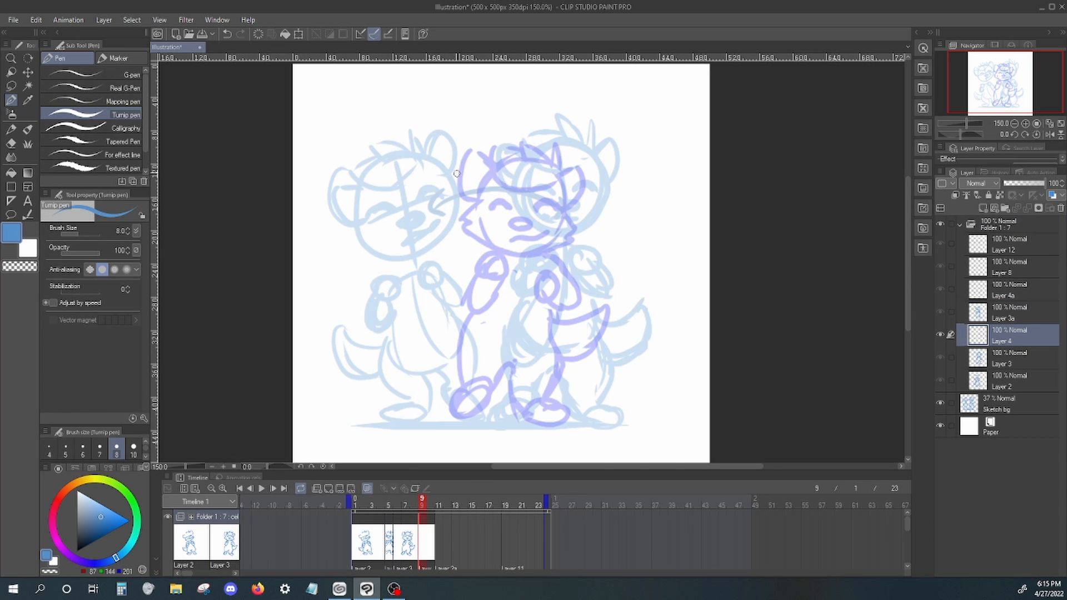
drag(483, 159, 489, 158)
drag(455, 231, 534, 218)
drag(456, 205, 472, 209)
drag(494, 201, 502, 209)
drag(506, 260, 538, 300)
drag(472, 257, 456, 305)
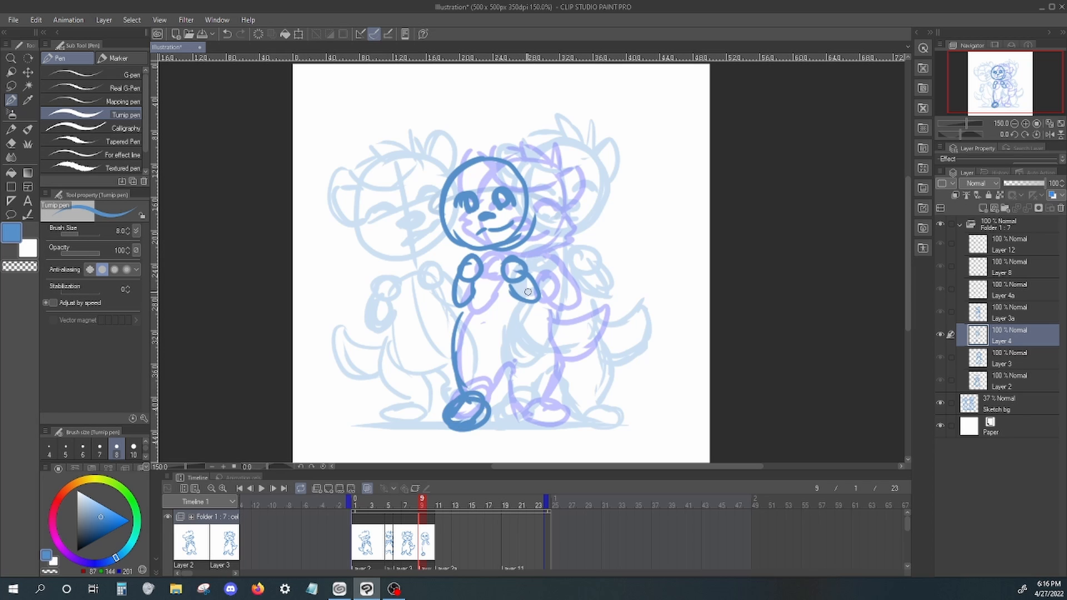
Step: Sketch the frame 9 character's body side, leg, foot, cheek and ear, then compare it with an earlier frame
drag(525, 314, 538, 386)
drag(558, 384, 547, 410)
drag(447, 211, 461, 247)
drag(503, 158, 525, 182)
click(374, 561)
click(422, 541)
Step: Choose dark blue (RGB 0, 50, 99) and redraw the frame 9 character's cheeks, arms, body sides and legs
click(97, 539)
mouse_move(449, 209)
mouse_down()
mouse_move(436, 227)
mouse_move(445, 306)
mouse_up()
drag(514, 250, 541, 302)
drag(462, 314, 460, 405)
drag(530, 318, 544, 378)
click(388, 541)
click(422, 542)
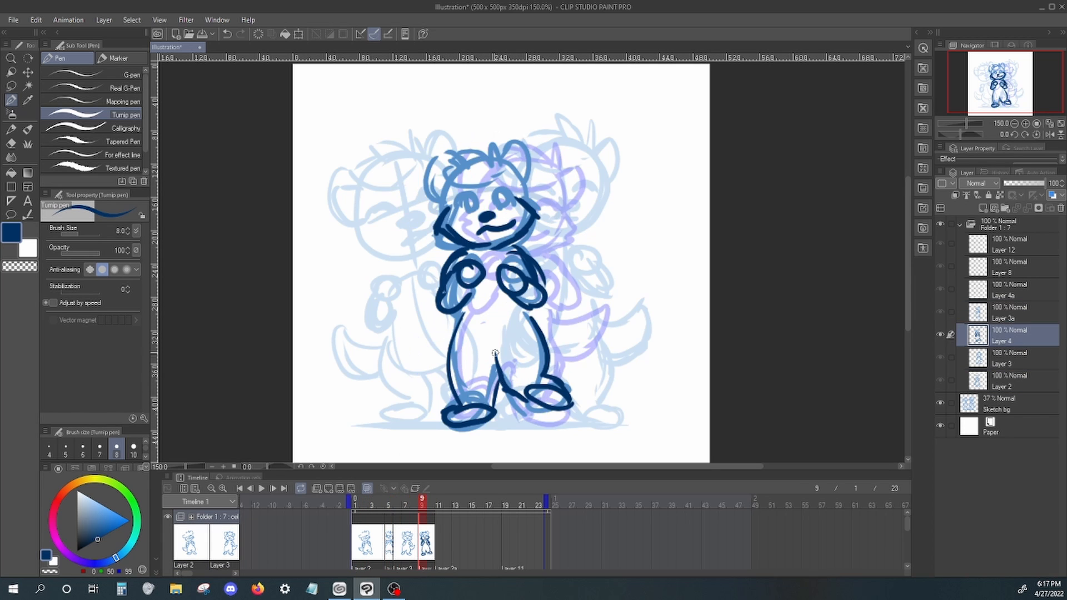
Step: Compare the poses on the neighbouring frames and add a new in-between animation cel at frame 7
click(357, 542)
click(428, 541)
click(443, 549)
click(423, 553)
click(389, 550)
click(396, 550)
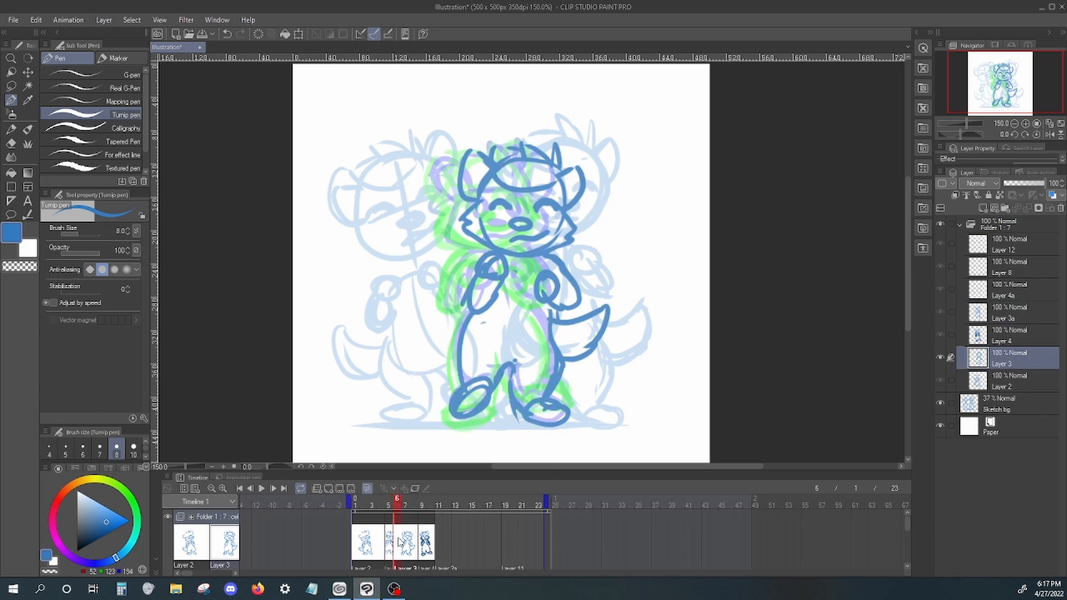
click(316, 488)
drag(393, 549, 409, 550)
click(406, 556)
drag(456, 218, 461, 231)
drag(481, 183, 488, 172)
mouse_move(548, 190)
mouse_down()
mouse_move(548, 164)
mouse_move(483, 180)
mouse_up()
drag(486, 205, 502, 201)
drag(503, 213, 519, 227)
drag(530, 210, 547, 212)
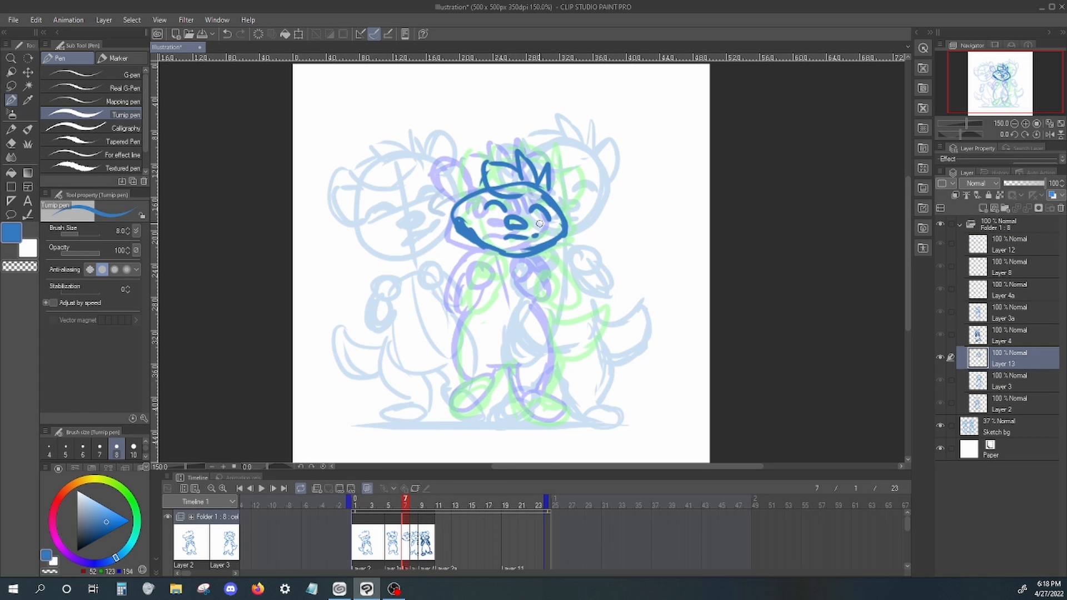
key(ctrl+z)
key(ctrl+z)
key(ctrl+z)
key(ctrl+z)
key(ctrl+z)
key(ctrl+z)
key(ctrl+z)
Step: Draw the frame 7 character in medium blue, with head, face, raised arms, body, feet, tail, hair and ears
drag(483, 197, 536, 253)
drag(549, 203, 557, 229)
drag(551, 198, 544, 250)
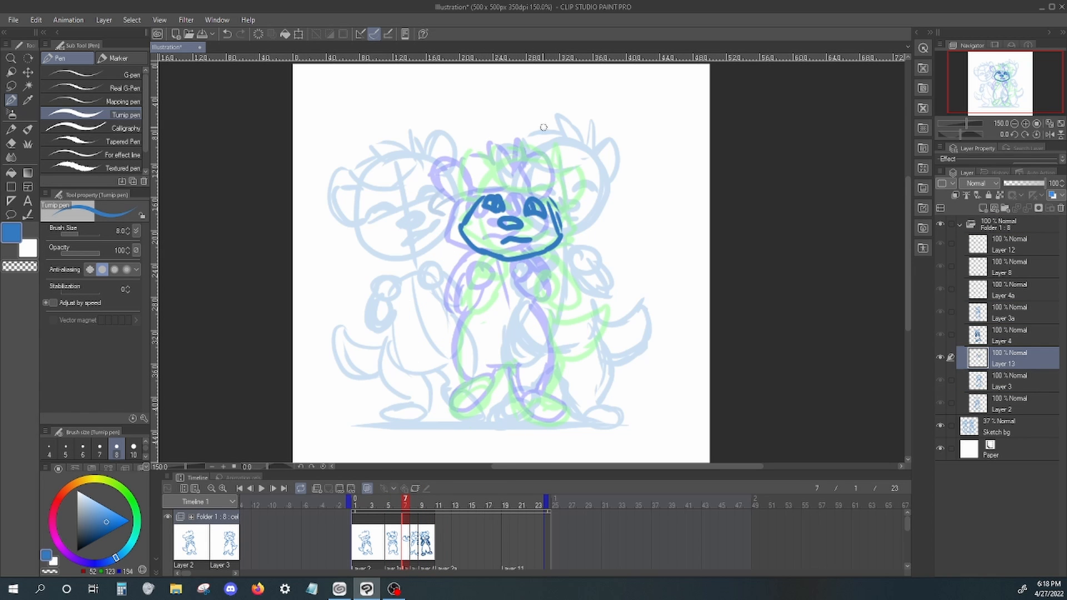
drag(481, 261, 467, 303)
drag(531, 261, 562, 309)
drag(520, 406, 572, 411)
drag(556, 325, 547, 372)
mouse_move(491, 167)
mouse_down()
mouse_move(528, 141)
mouse_move(563, 203)
mouse_up()
drag(489, 155, 464, 197)
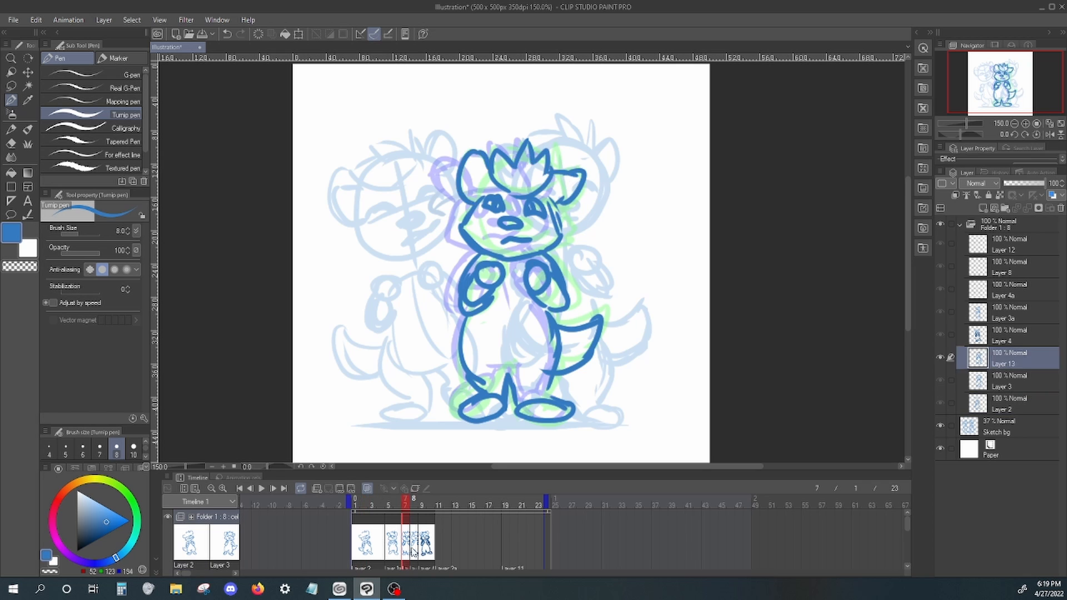
Step: Repeat the first pose after the frame 9 cel and insert a new animation cel at frame 13 before it
click(412, 549)
click(438, 549)
click(358, 542)
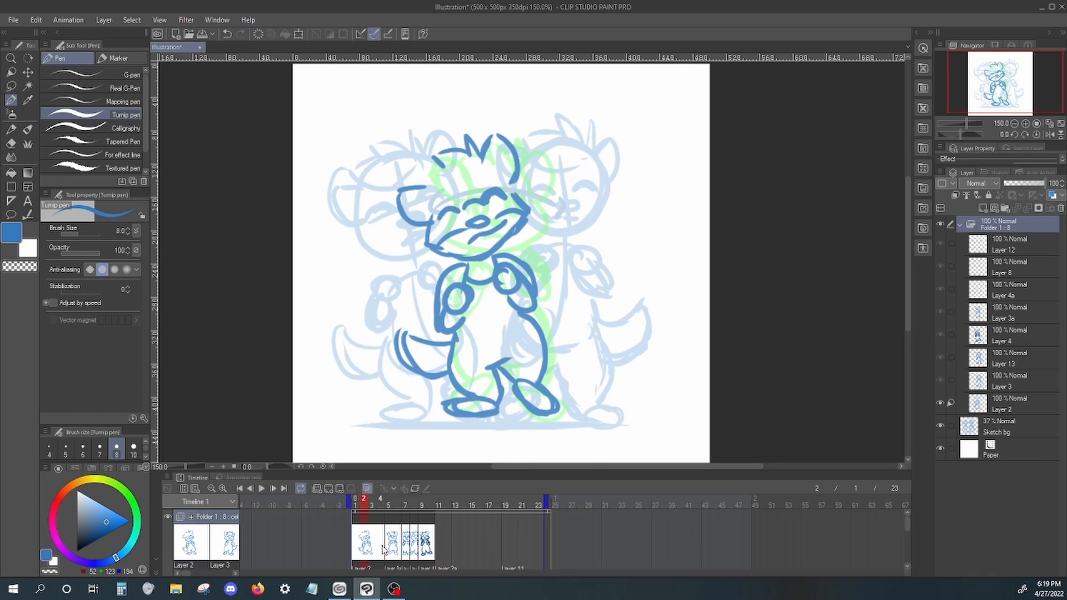
right_click(438, 542)
click(461, 301)
right_click(442, 511)
click(557, 471)
right_click(433, 511)
click(548, 470)
click(316, 487)
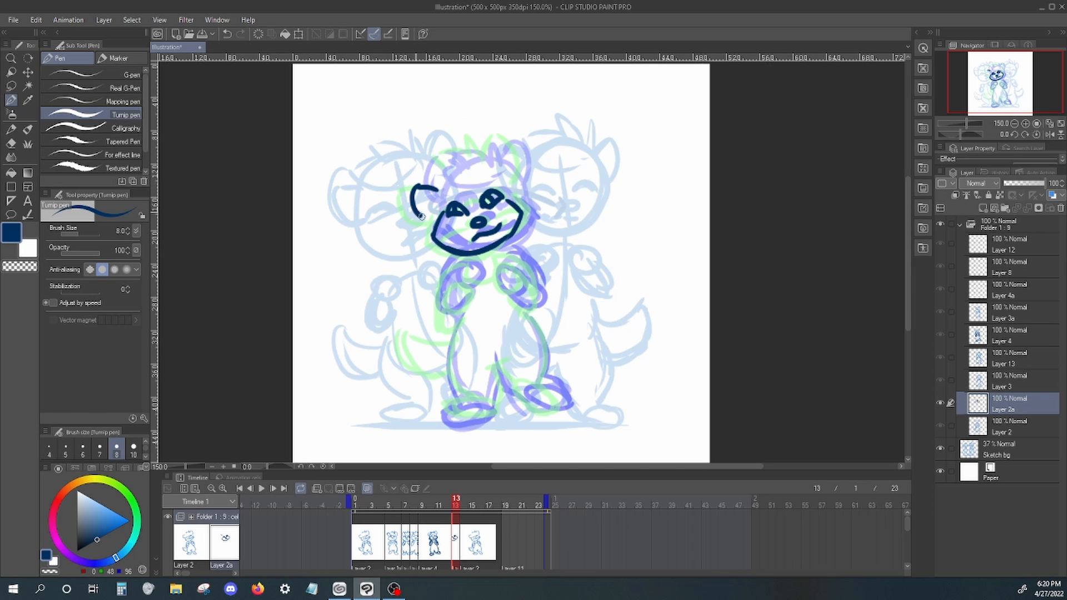
Step: Complete the frame 13 character in dark blue with hair, ears, arms, body, feet and a tail pointing left
drag(436, 158, 464, 172)
drag(489, 155, 511, 189)
drag(464, 264, 444, 319)
mouse_move(497, 261)
mouse_down()
mouse_move(522, 283)
mouse_move(533, 382)
mouse_up()
drag(444, 411, 493, 416)
drag(397, 336, 449, 373)
Step: Remove the repeated first-pose cel after frame 13 and flip through the frames to check the motion
click(476, 546)
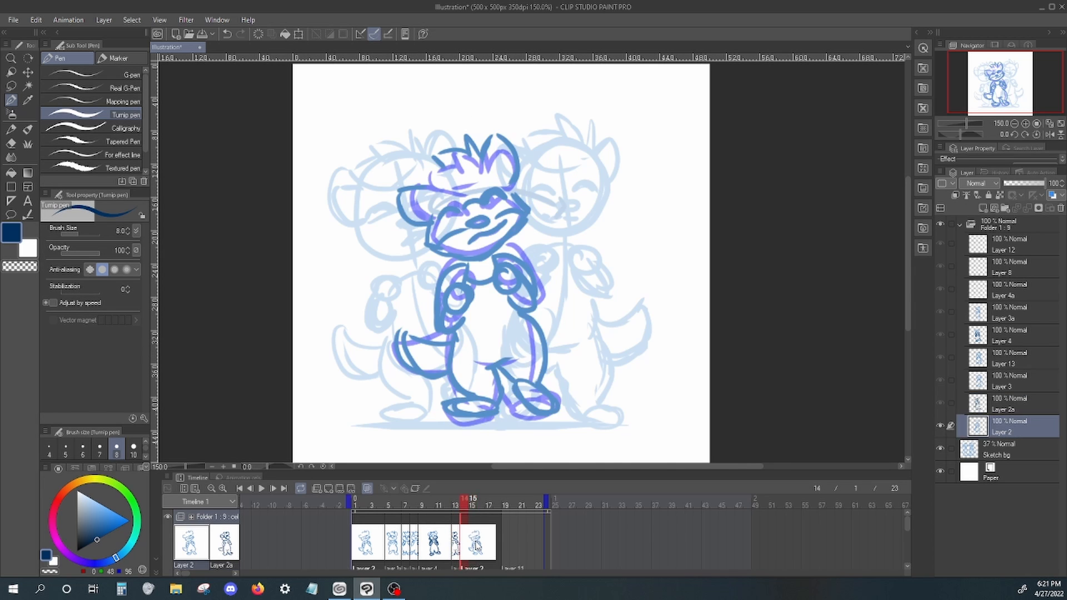
key(Delete)
click(481, 545)
click(356, 544)
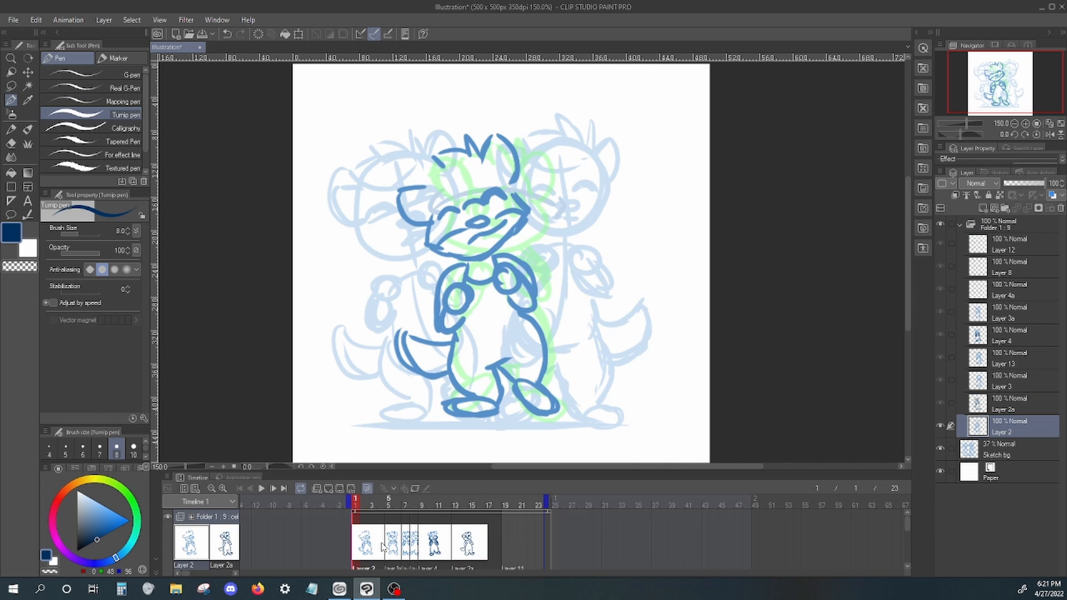
click(455, 545)
click(433, 547)
click(464, 546)
click(413, 547)
key(Left)
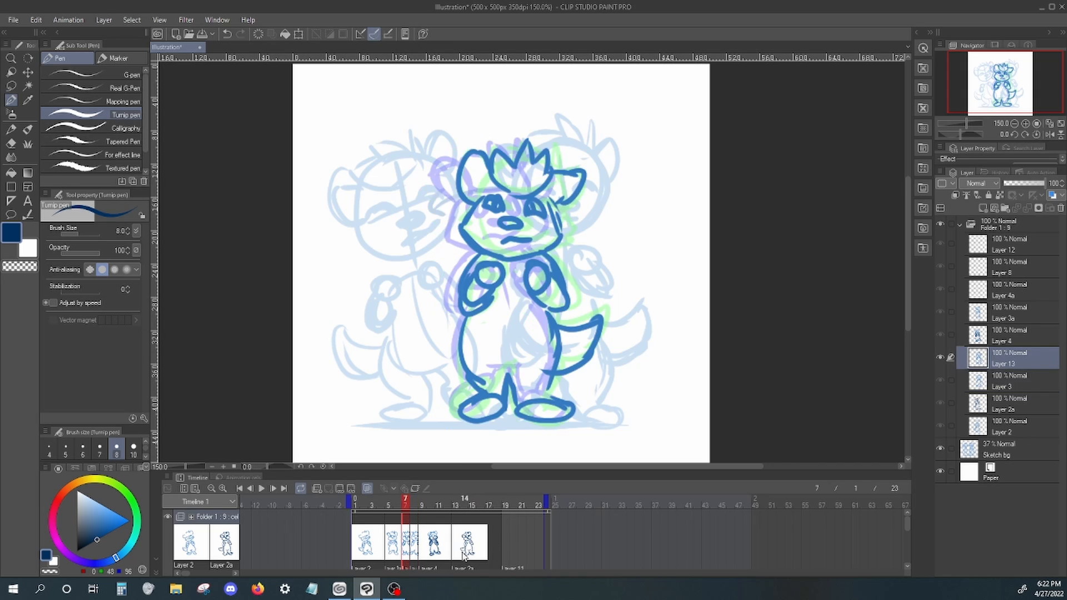
Step: Tighten the earlier cels to two frames each and place the Layer 3 pose between Layer 4 and Layer 2a
drag(422, 558, 430, 560)
key(ctrl+z)
key(ctrl+z)
key(ctrl+z)
key(ctrl+z)
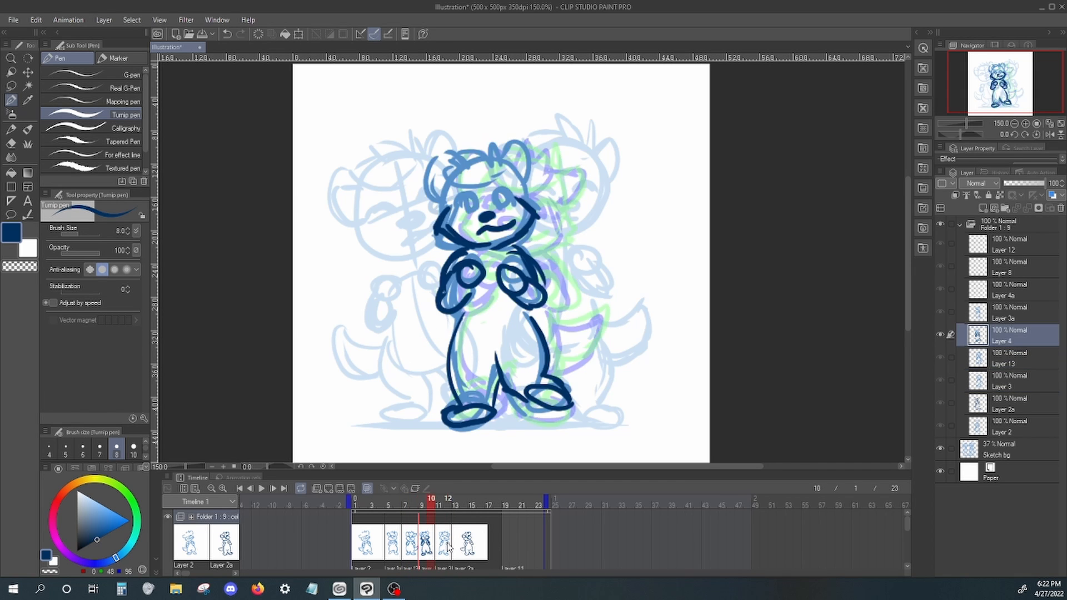
key(ctrl+z)
key(ctrl+z)
key(ctrl+z)
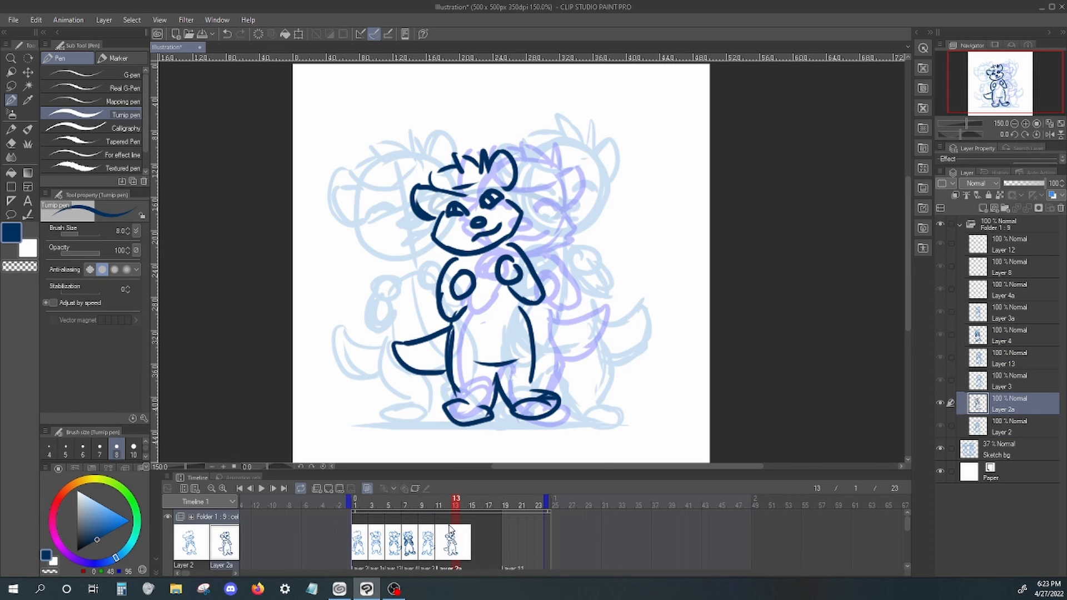
right_click(476, 526)
click(460, 523)
right_click(455, 522)
click(551, 394)
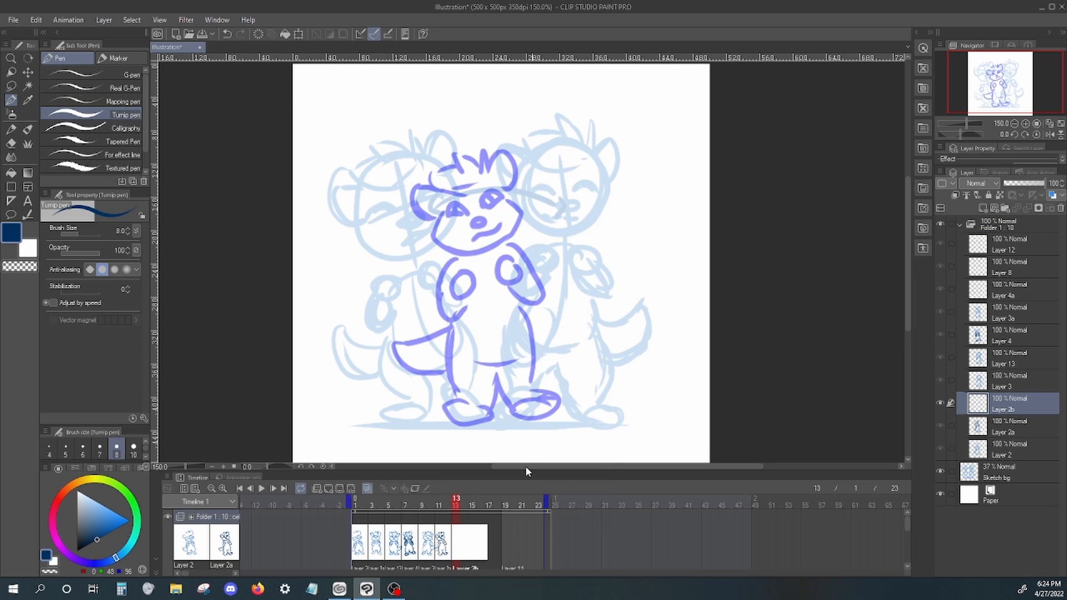
click(460, 547)
key(Delete)
Step: Delete the surplus frames after frame 12 and shorten the playback range to 12 frames
right_click(462, 541)
click(556, 452)
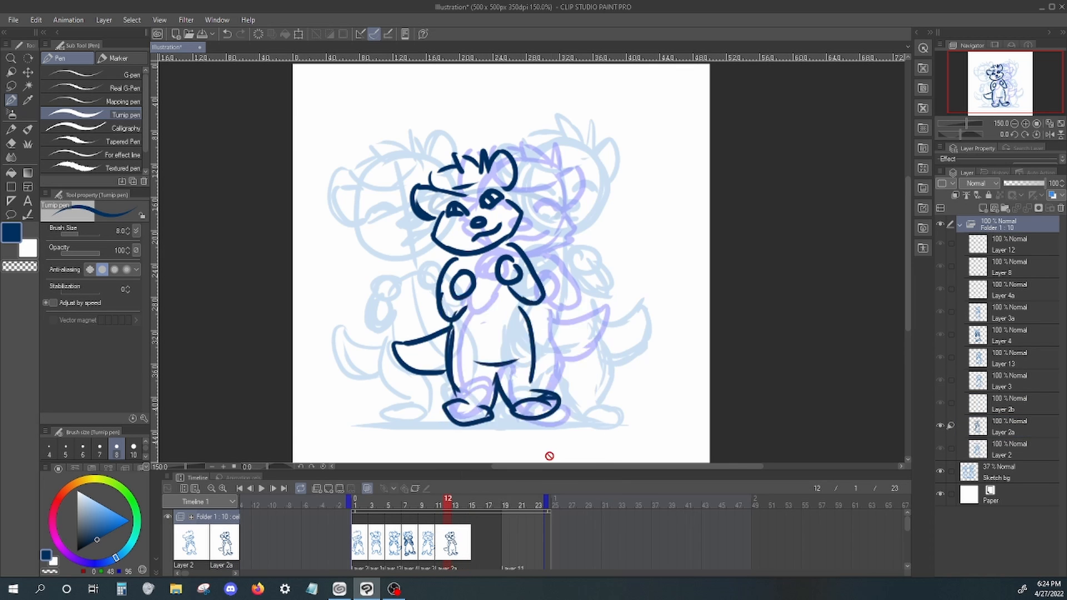
right_click(462, 541)
click(556, 451)
drag(355, 502, 415, 502)
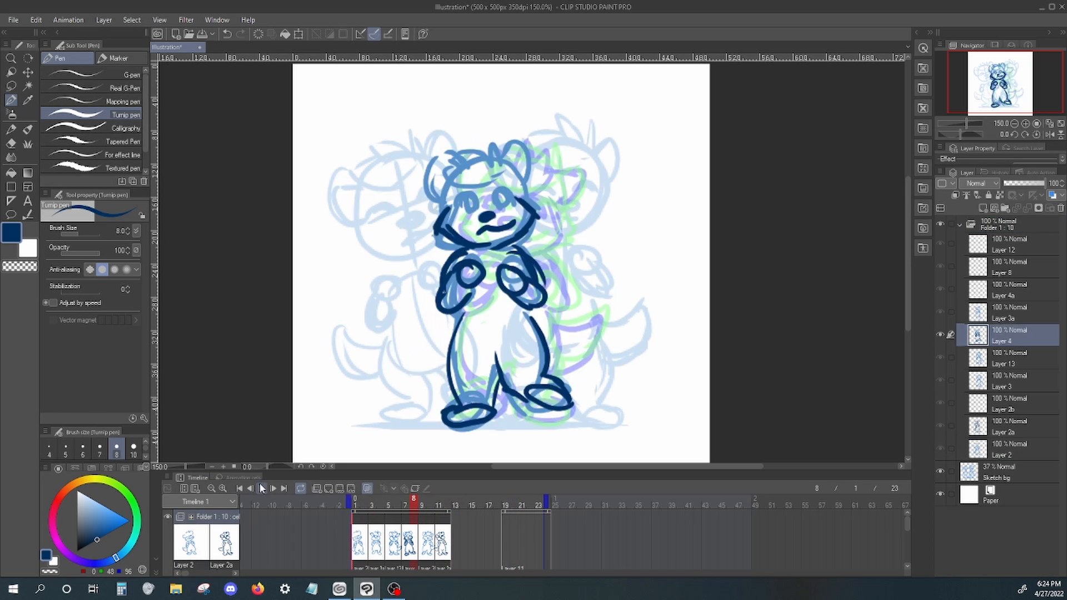
mouse_move(546, 500)
mouse_down()
mouse_move(451, 500)
mouse_move(510, 513)
mouse_move(456, 513)
mouse_up()
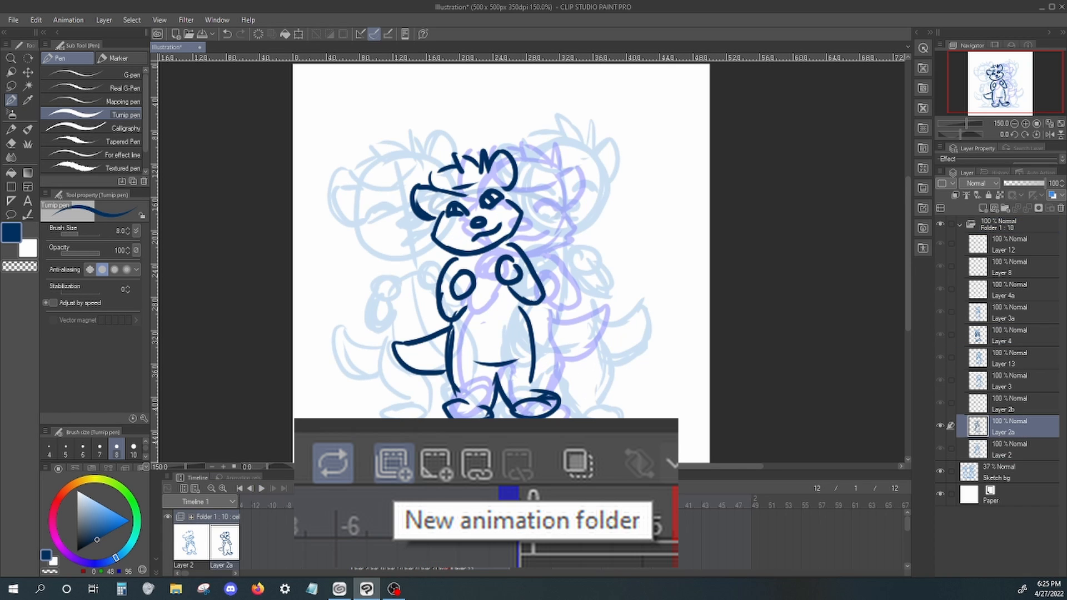
Step: Play back the animation and step through its frames to check the timing
right_click(206, 515)
mouse_move(292, 367)
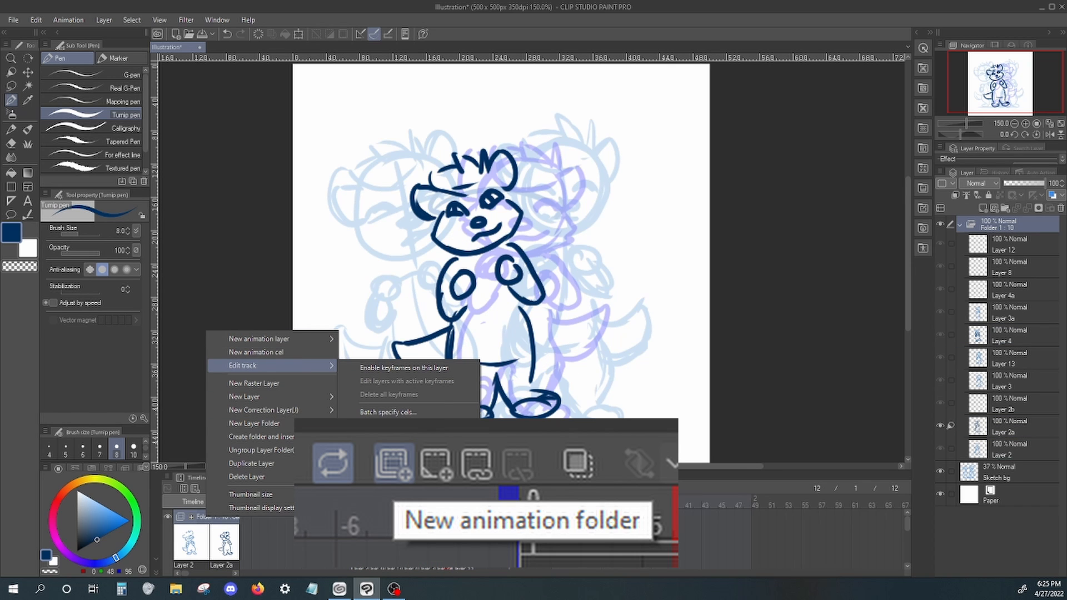
key(Escape)
click(263, 487)
right_click(217, 520)
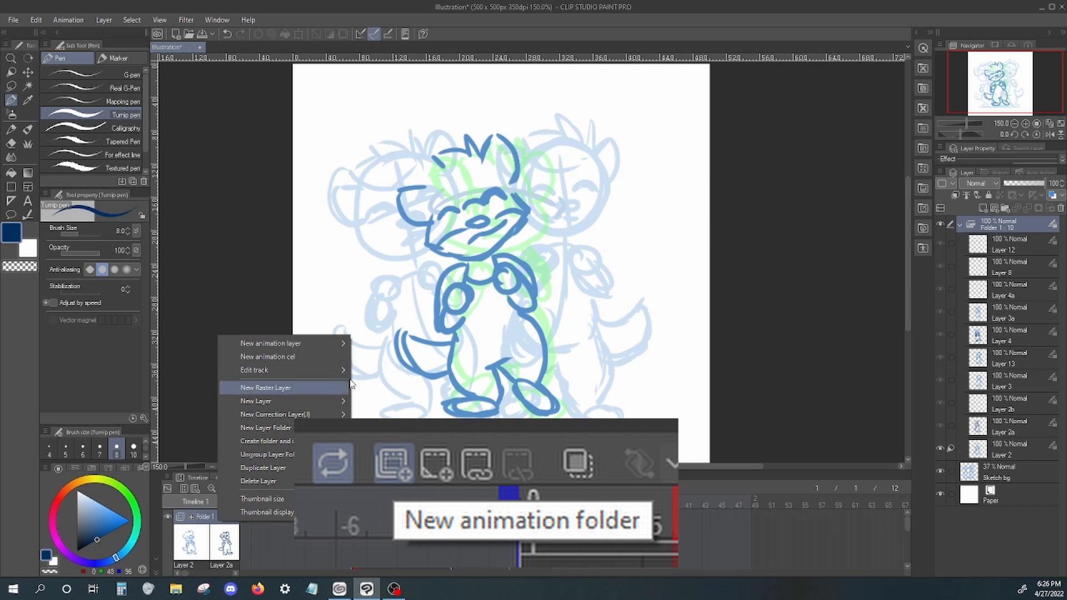
click(167, 488)
click(183, 488)
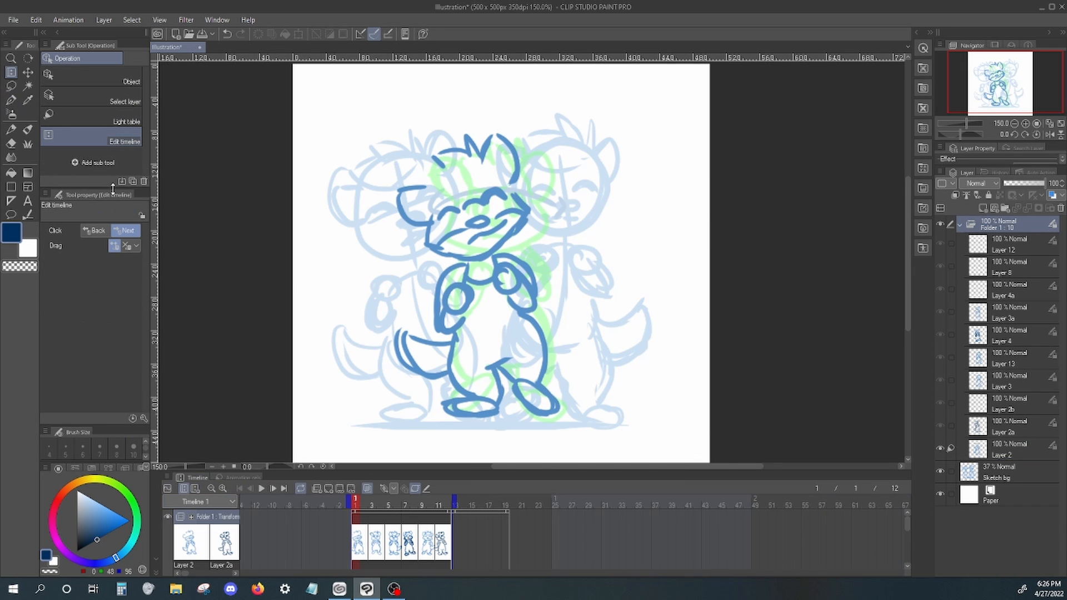
click(272, 488)
click(251, 489)
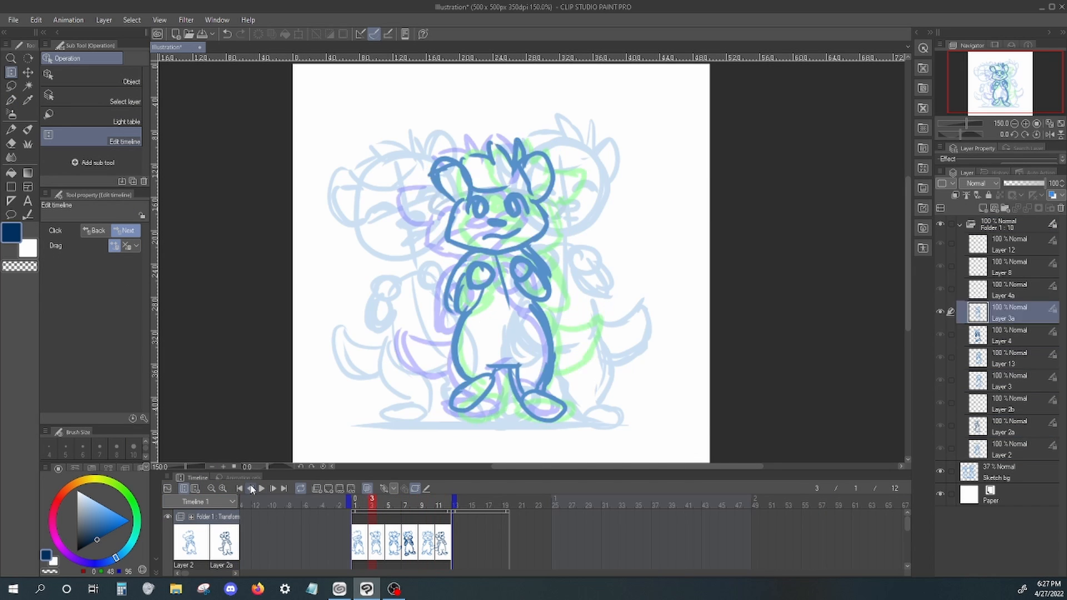
Step: Extend the timeline to 24 frames and move the last pose cel to start at frame 21
drag(509, 513, 550, 519)
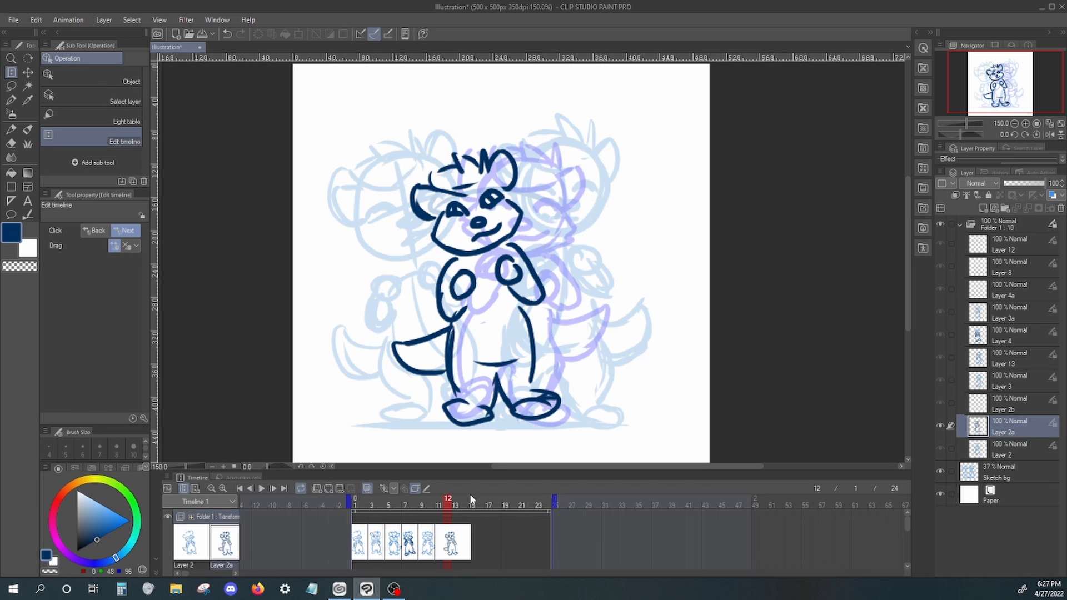
click(414, 488)
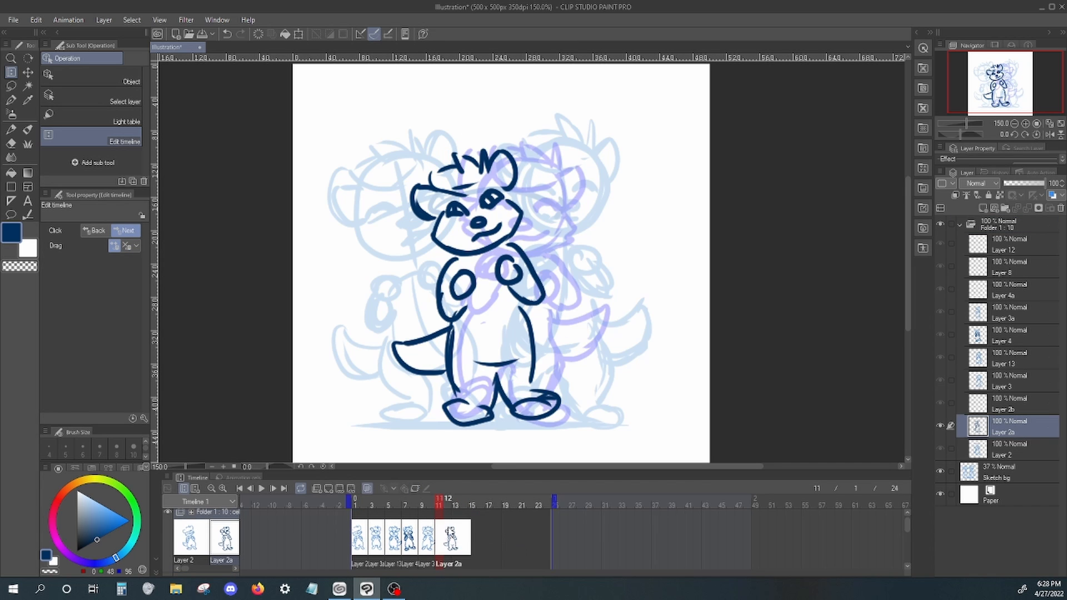
drag(439, 544, 521, 546)
mouse_move(422, 546)
mouse_down()
mouse_move(460, 549)
mouse_move(423, 546)
mouse_up()
click(486, 543)
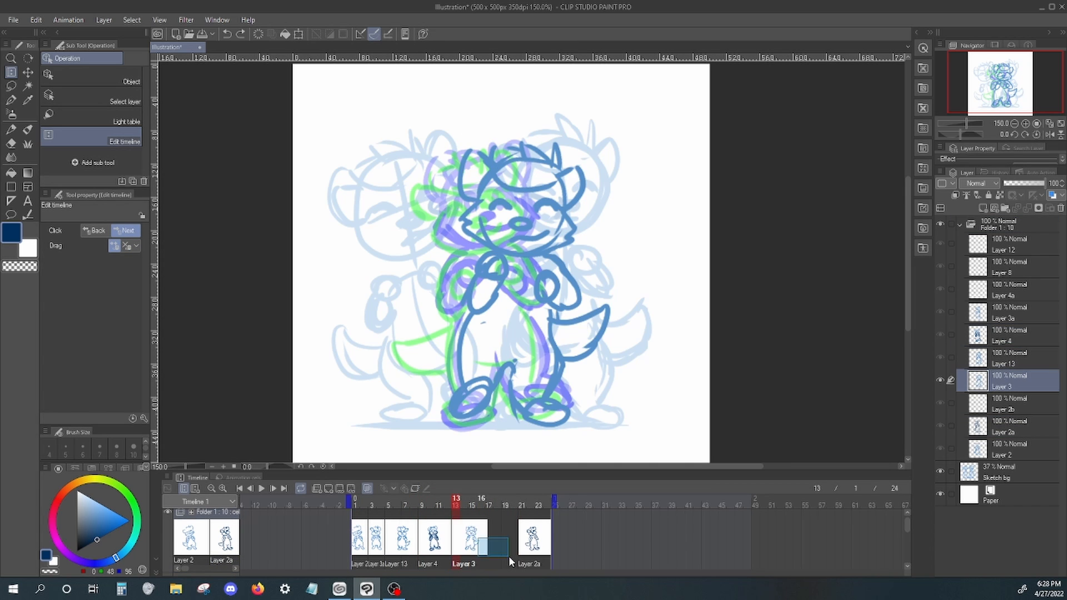
drag(491, 553, 472, 547)
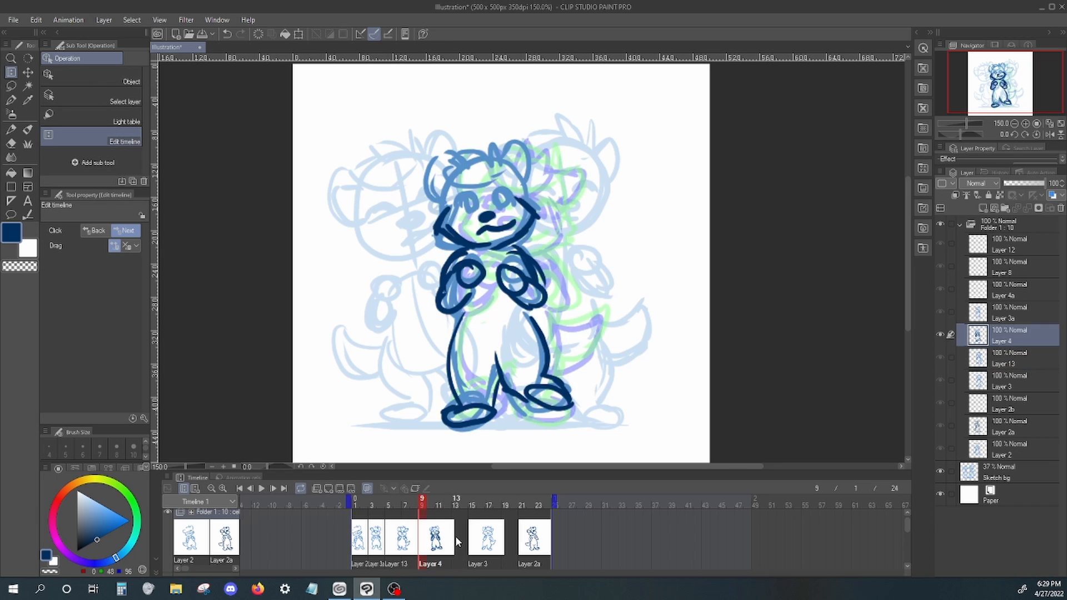
key(ctrl+z)
key(ctrl+z)
key(ctrl+z)
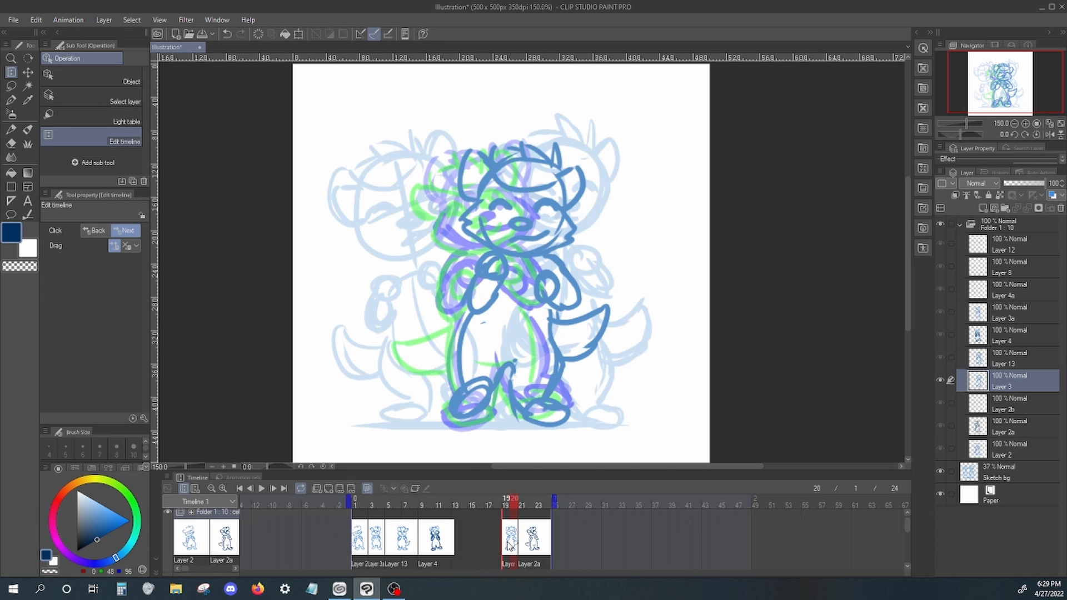
Step: Space the six cels at four frames each across the 24-frame timeline and play the animation
mouse_move(437, 543)
mouse_down()
mouse_move(478, 543)
mouse_move(436, 549)
mouse_up()
drag(367, 537, 521, 502)
click(261, 488)
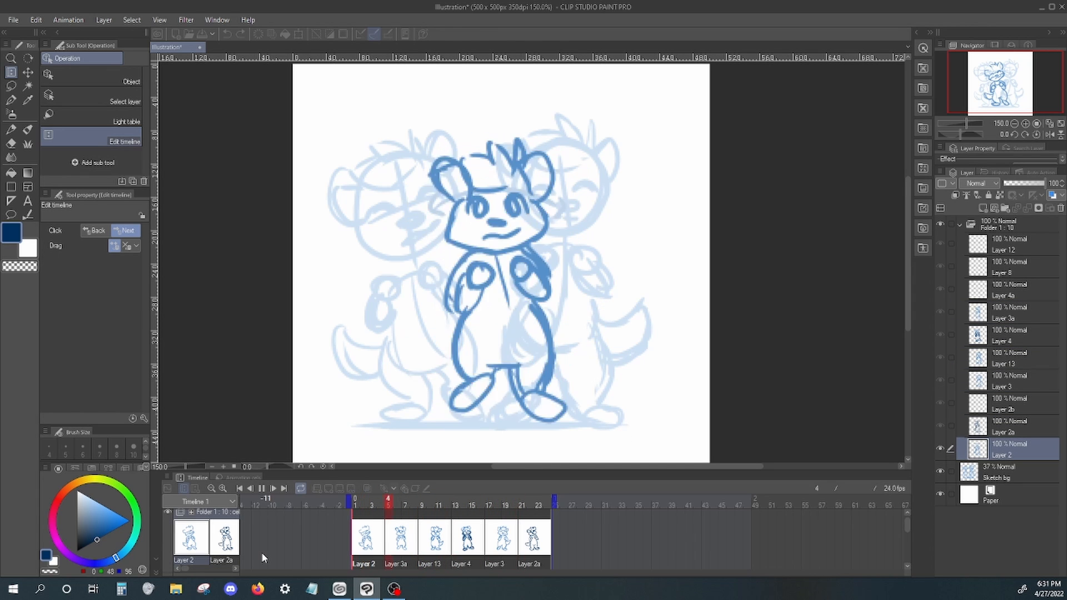
drag(383, 502, 382, 544)
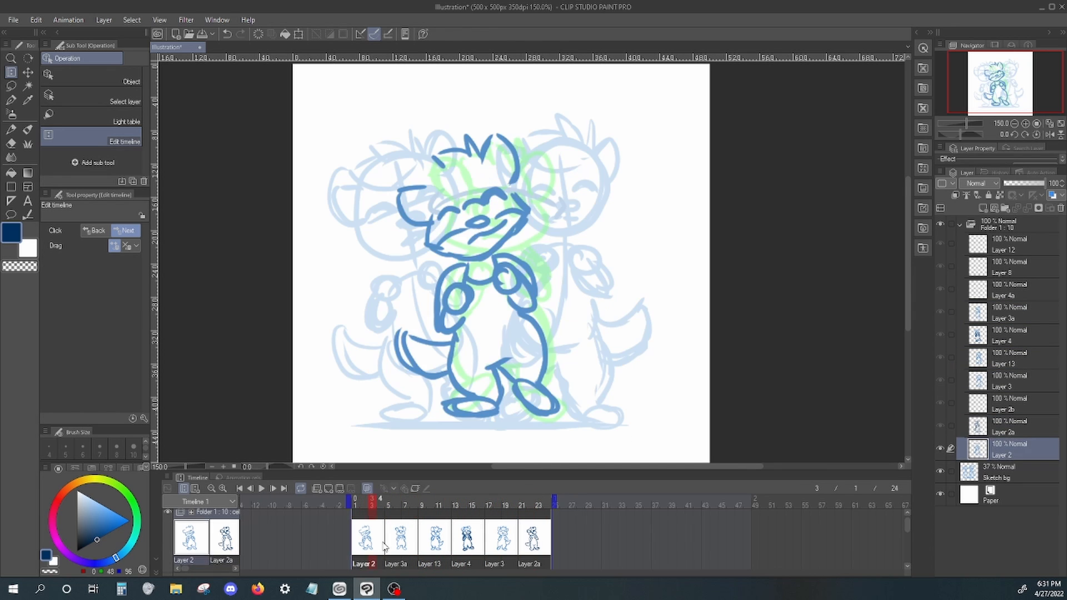
right_click(384, 546)
click(478, 390)
key(ctrl+z)
Step: Collapse the animation folder and try creating a second timeline at 24 fps, then undo it
click(959, 224)
click(939, 266)
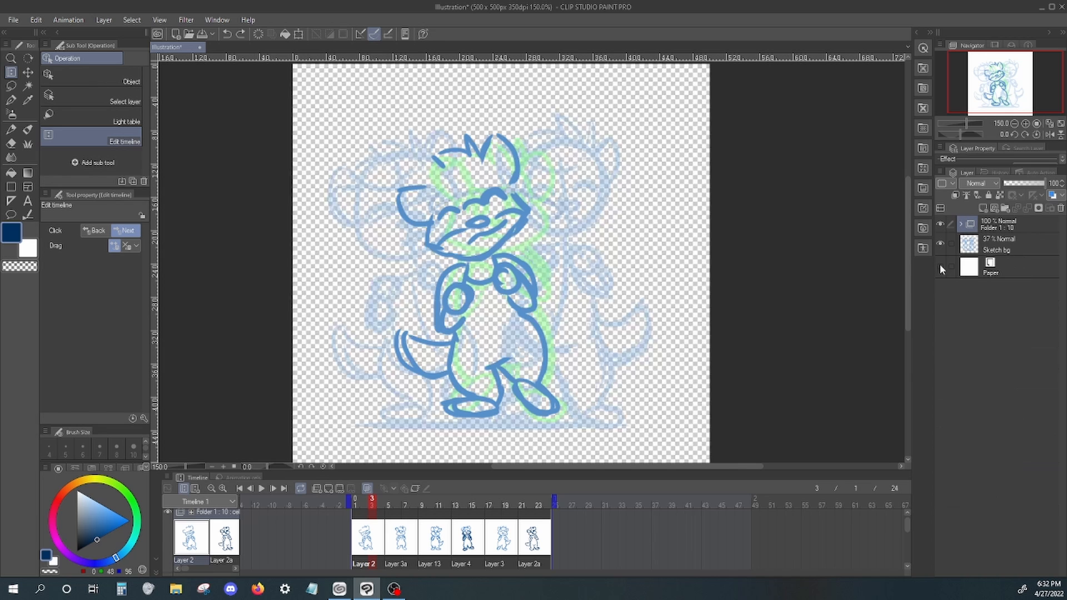
click(939, 266)
click(196, 488)
click(638, 259)
click(1006, 224)
click(196, 487)
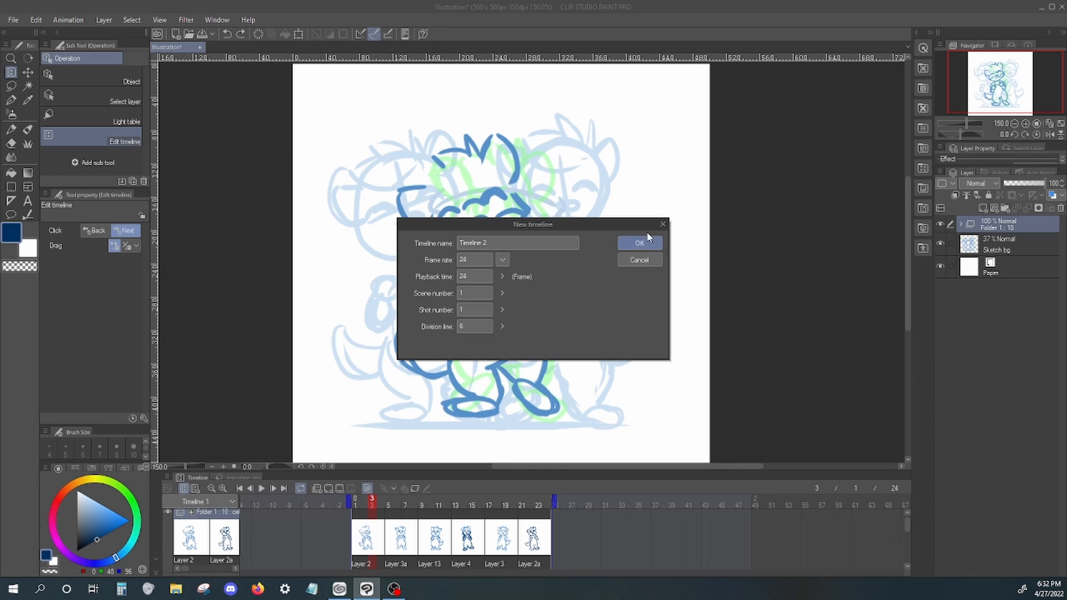
click(638, 241)
key(ctrl+z)
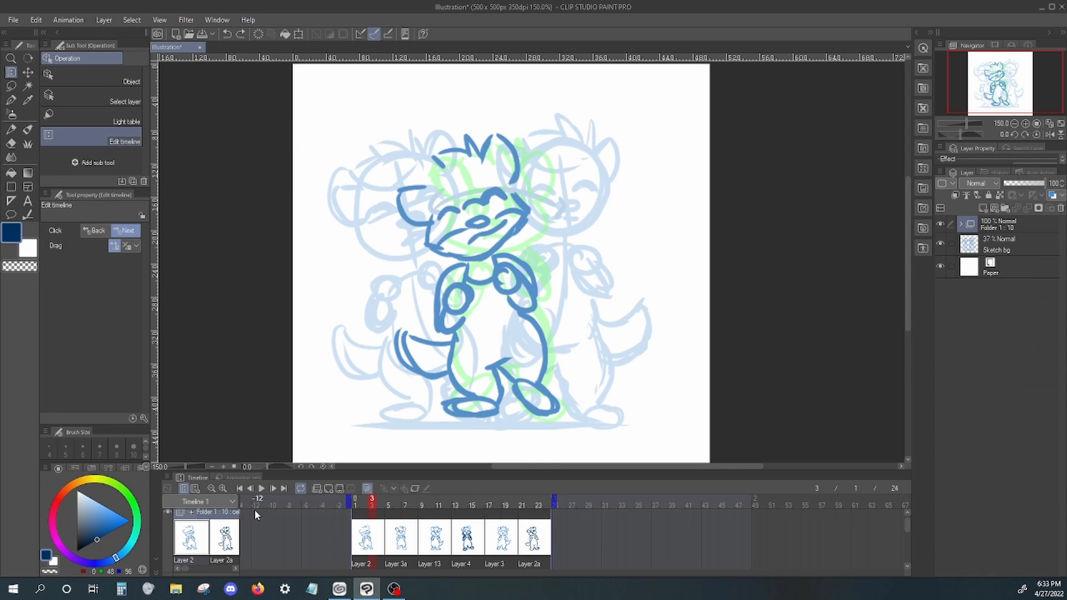
Step: Add a new animation folder (Folder 2) with a first animation cel on a new Timeline 2
click(243, 477)
click(197, 477)
click(243, 477)
click(197, 477)
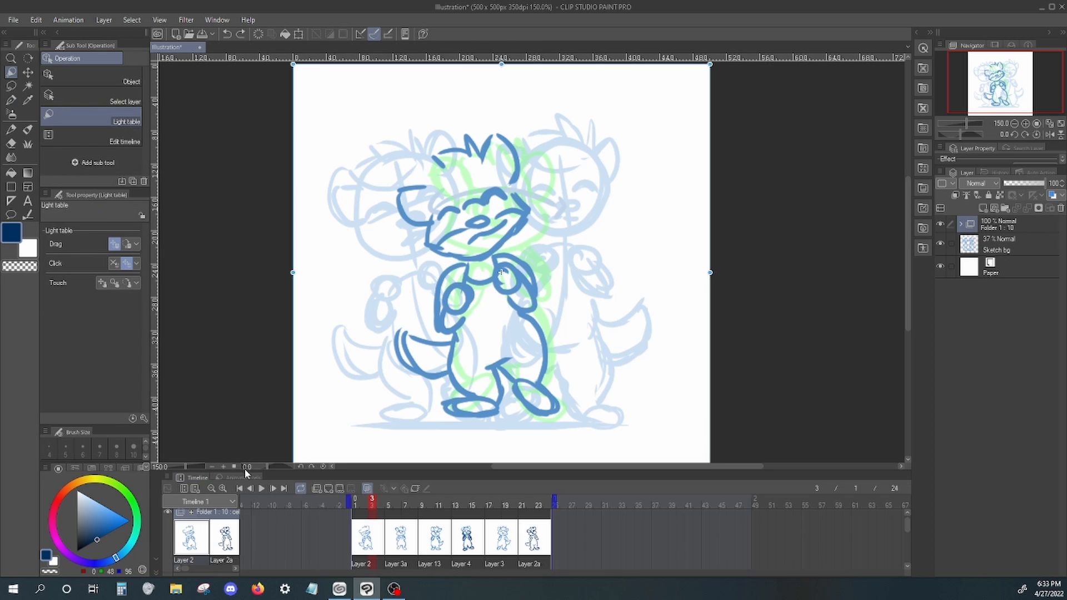
click(316, 488)
key(p)
click(239, 488)
click(195, 487)
click(638, 240)
click(328, 488)
click(998, 241)
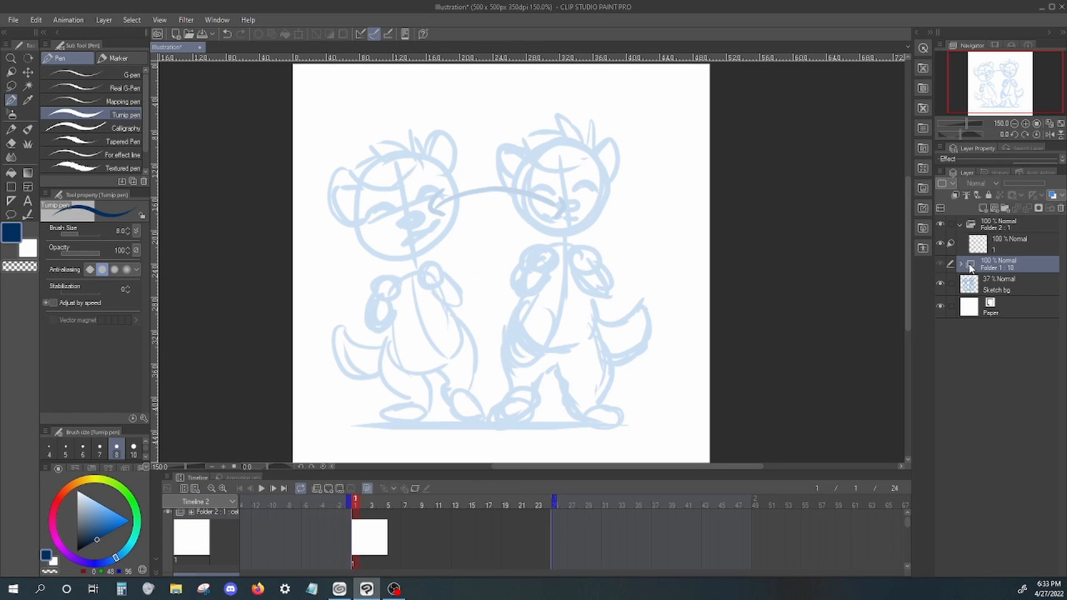
Step: Inspect the cel in the animation cels view, return to Timeline 1 and show the Folder 1 rough animation
click(243, 477)
click(168, 513)
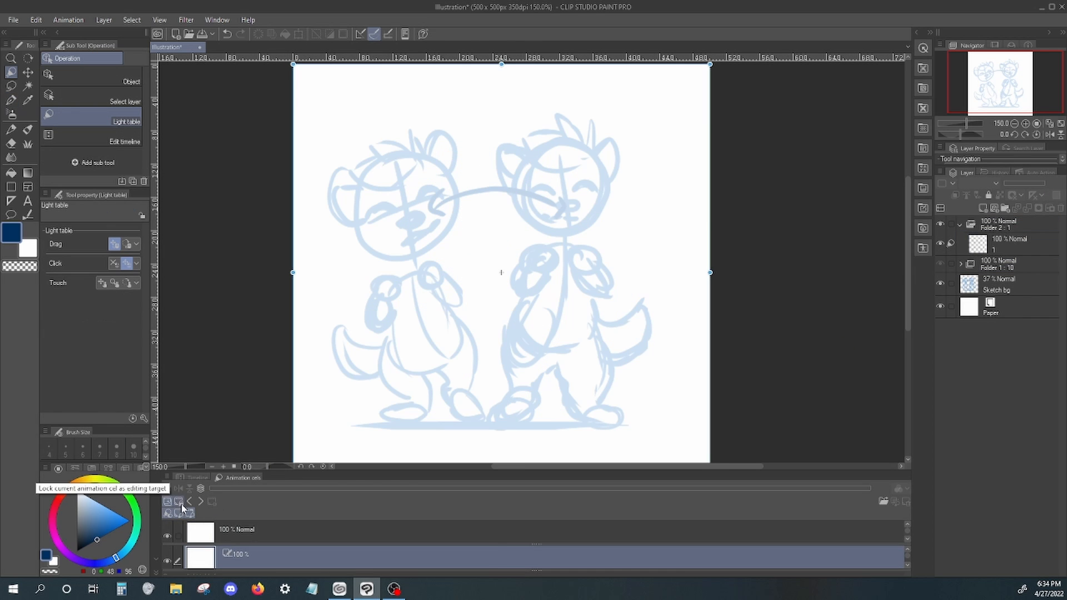
click(236, 531)
click(196, 477)
key(p)
right_click(187, 542)
click(351, 488)
click(940, 263)
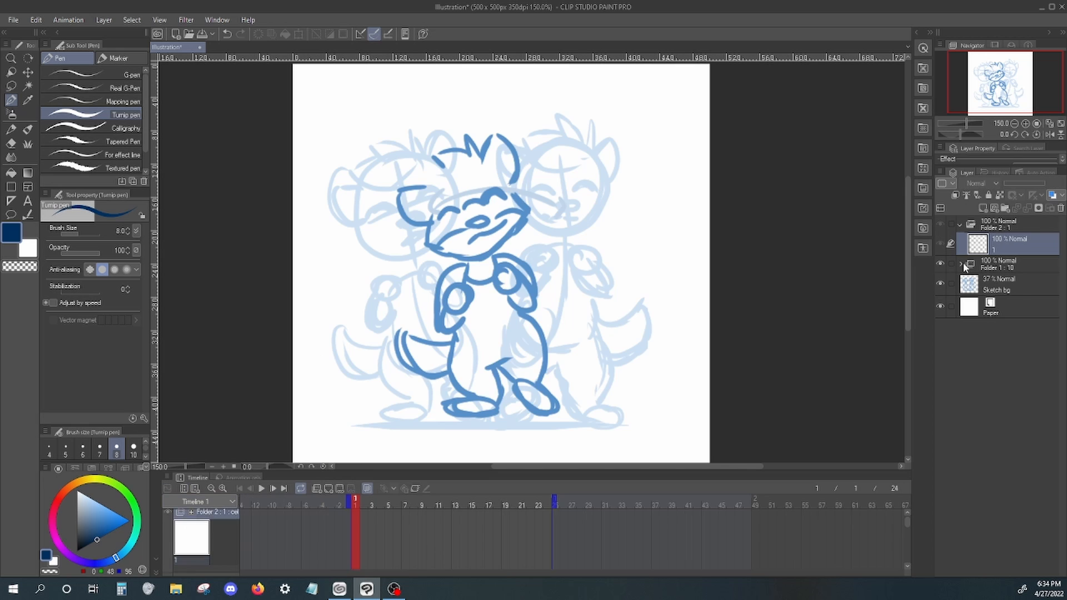
Step: Expand the animation folders, enlarge the timeline area and add a new animation cel at frame 1 of Folder 2
click(960, 264)
click(1008, 489)
click(225, 532)
click(192, 512)
drag(333, 471, 333, 338)
right_click(352, 377)
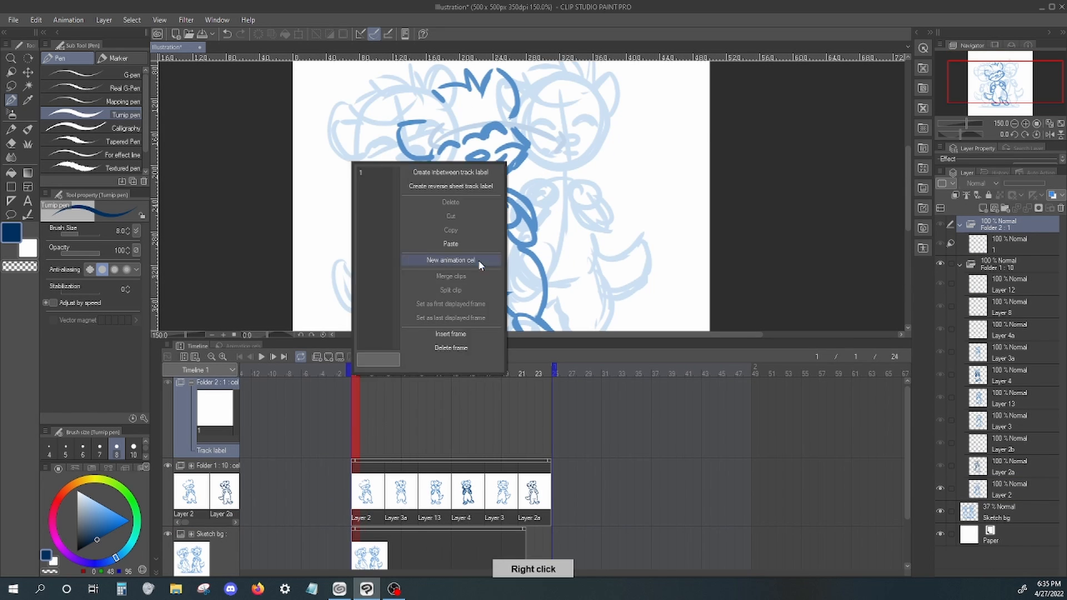
click(478, 260)
key(ctrl+e)
Step: Choose light blue (RGB 118, 186, 254) and lower the opacity of the Folder 1 rough animation to 59%
click(114, 514)
click(1008, 263)
click(1027, 183)
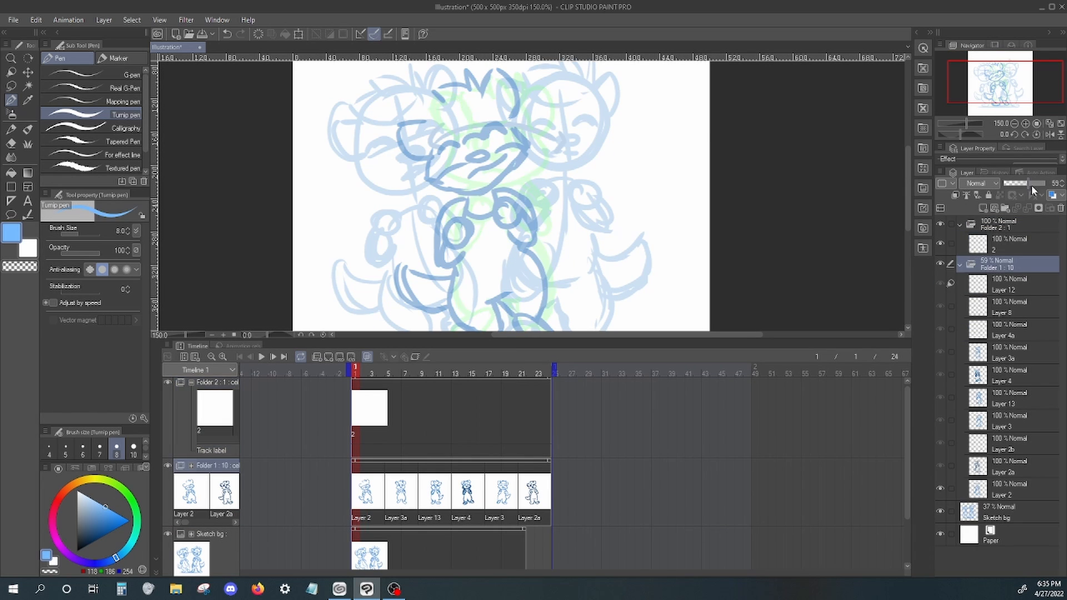
Step: Ink the head and face of the first pose on Folder 2's frame 1 cel with a black Turnip pen, size 5
click(1008, 244)
click(65, 449)
key(ctrl+z)
click(77, 551)
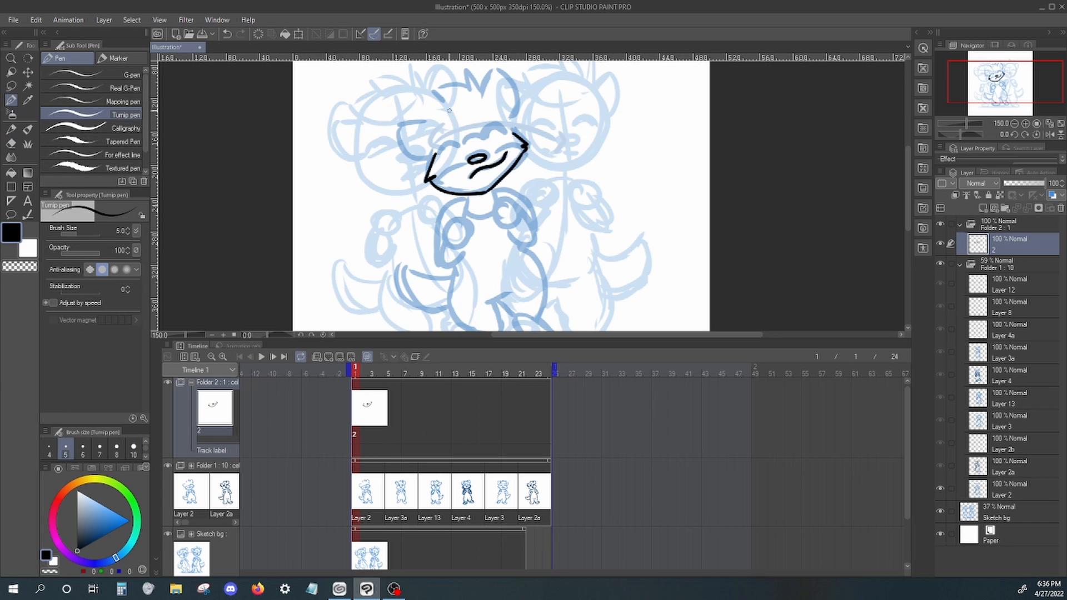
drag(449, 227, 459, 248)
key(ctrl+z)
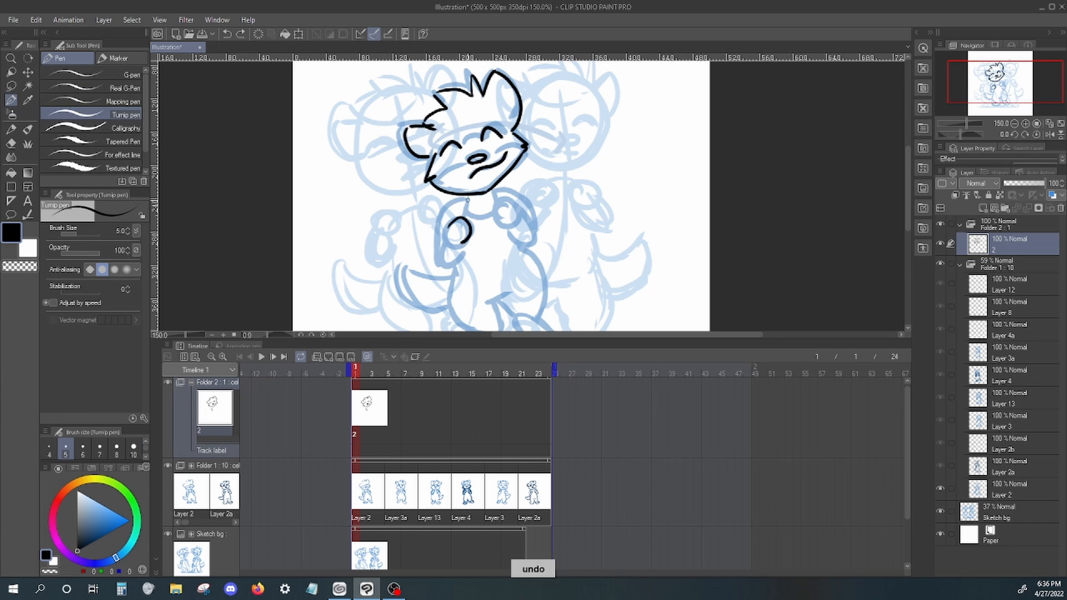
Step: Ink the arms, torso and legs of the frame 1 pose and enlarge the canvas area above the timeline
drag(467, 198, 464, 242)
drag(510, 206, 510, 227)
drag(491, 190, 511, 228)
scroll(519, 218, down, 2)
drag(659, 340, 658, 377)
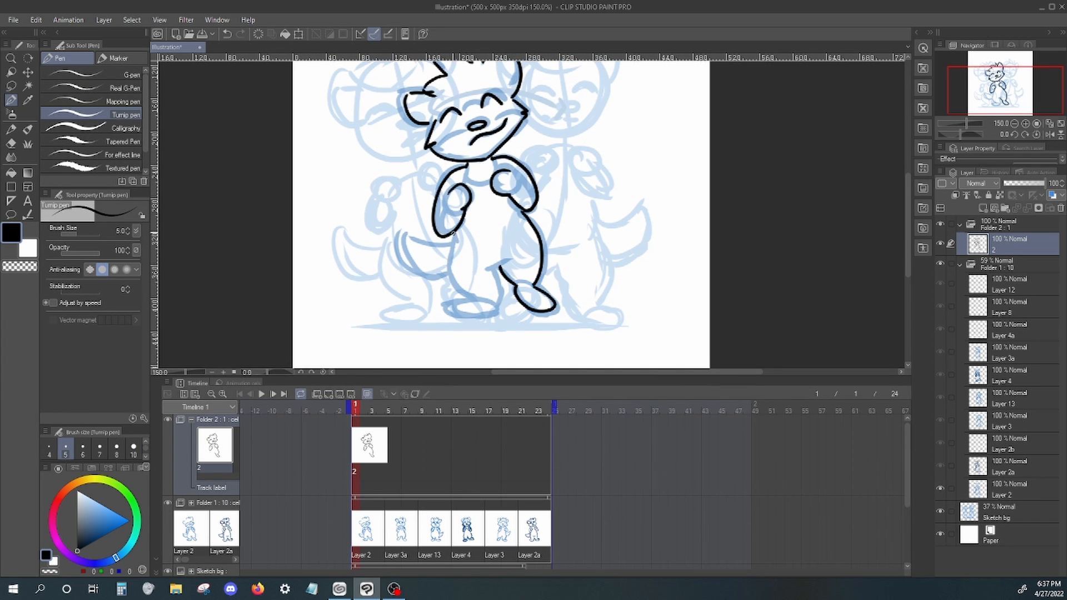
Step: Add a new animation cel at frame 5 of Folder 2 and ink the lower face outline on it
right_click(385, 417)
click(455, 210)
scroll(450, 195, up, 2)
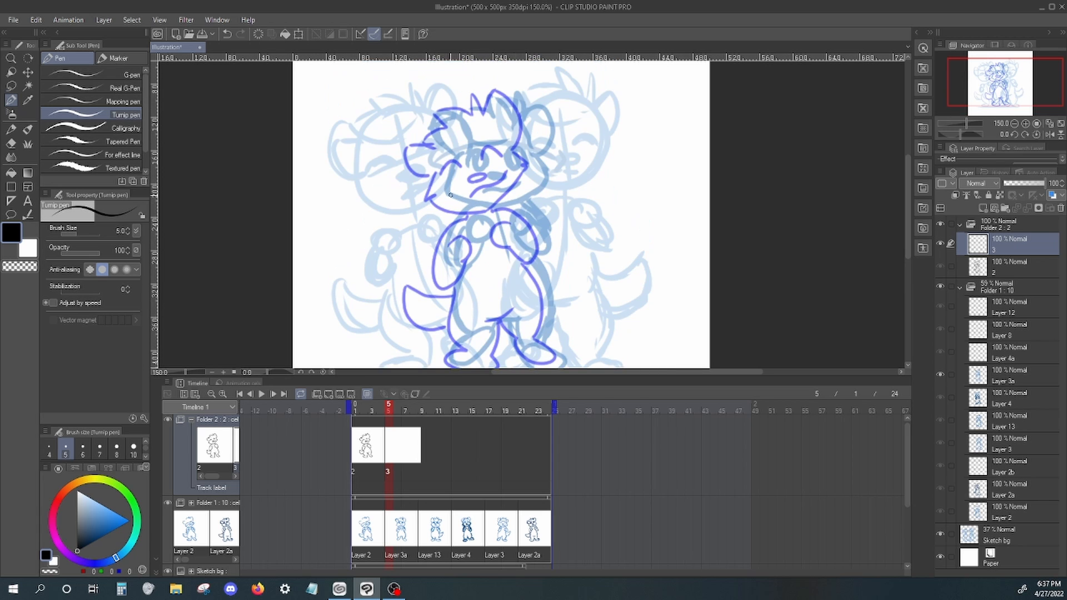
drag(435, 172, 541, 139)
key(m)
key(ctrl+t)
drag(550, 116, 572, 139)
key(ctrl+z)
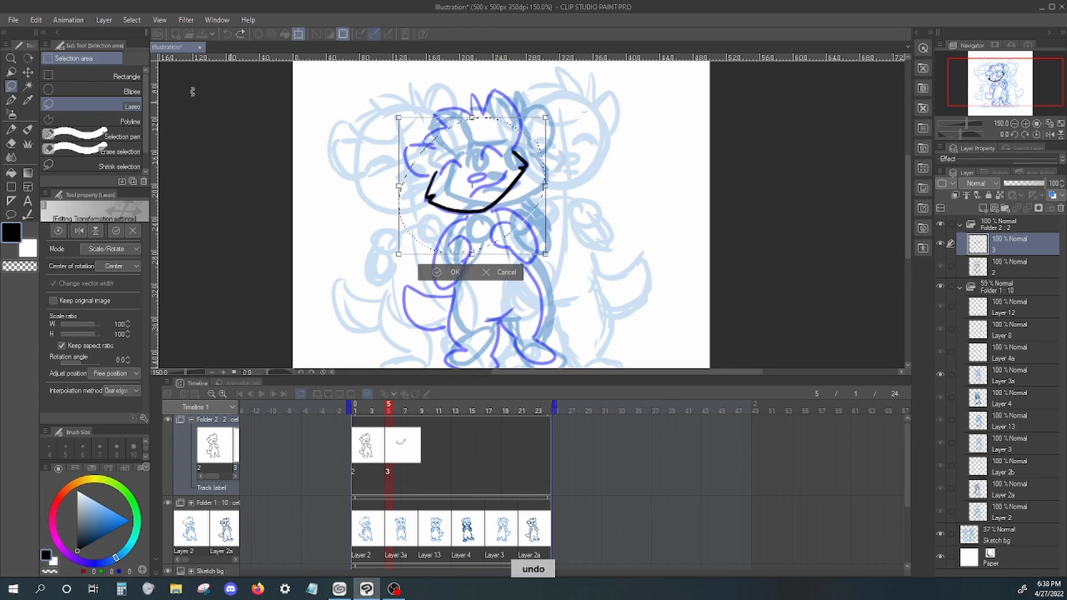
key(ctrl+d)
click(11, 100)
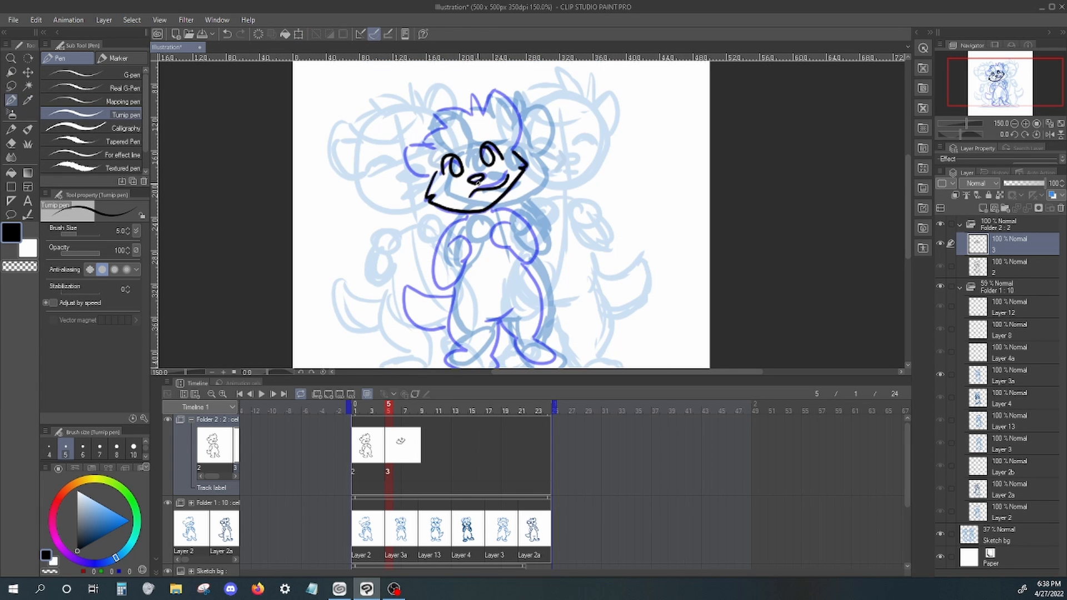
Step: Finish inking the frame 5 head, then lasso, rotate and shift it right onto the rough pose
drag(476, 111, 451, 150)
key(m)
drag(422, 234, 565, 172)
key(ctrl+t)
drag(477, 161, 509, 157)
key(Return)
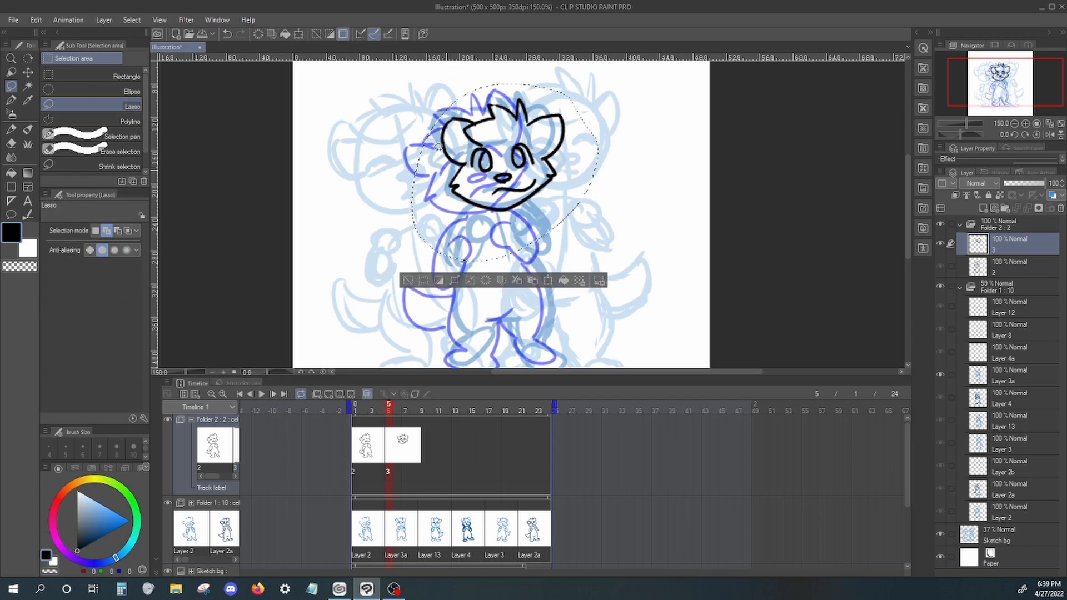
key(ctrl+d)
Step: Ink both arms and paws of the frame 5 pose below the head with the Turnip pen
key(p)
key(ctrl+z)
drag(476, 209, 474, 242)
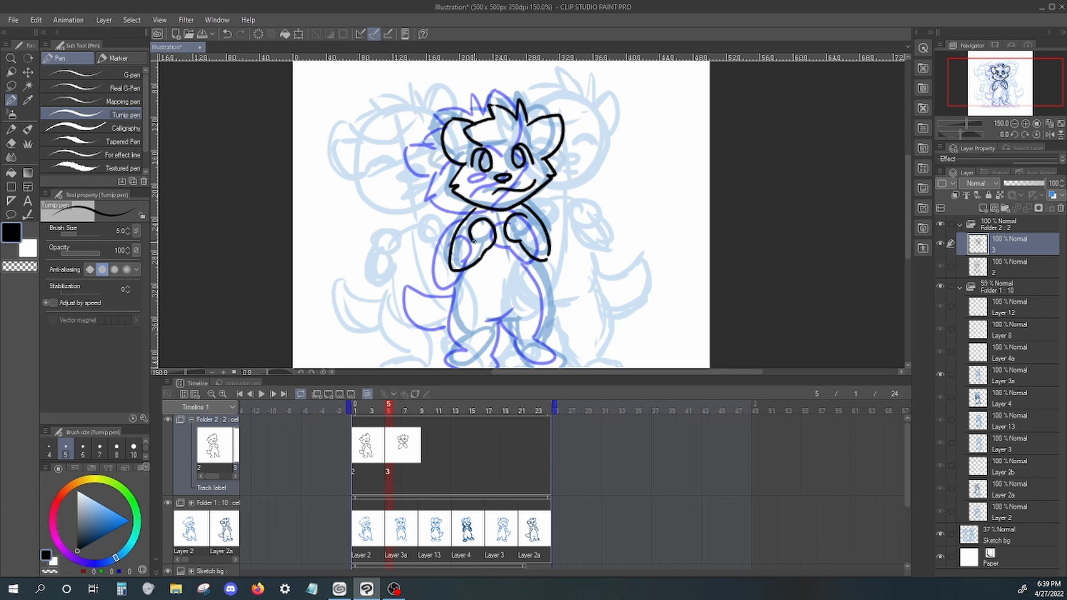
Step: Ink the torso sides, belly line, legs and feet of the frame 5 pose, undoing and redrawing poor strokes
drag(562, 315, 499, 345)
key(ctrl+z)
key(ctrl+z)
drag(538, 265, 548, 326)
mouse_move(547, 327)
mouse_down()
mouse_move(504, 318)
mouse_move(524, 306)
mouse_up()
key(ctrl+z)
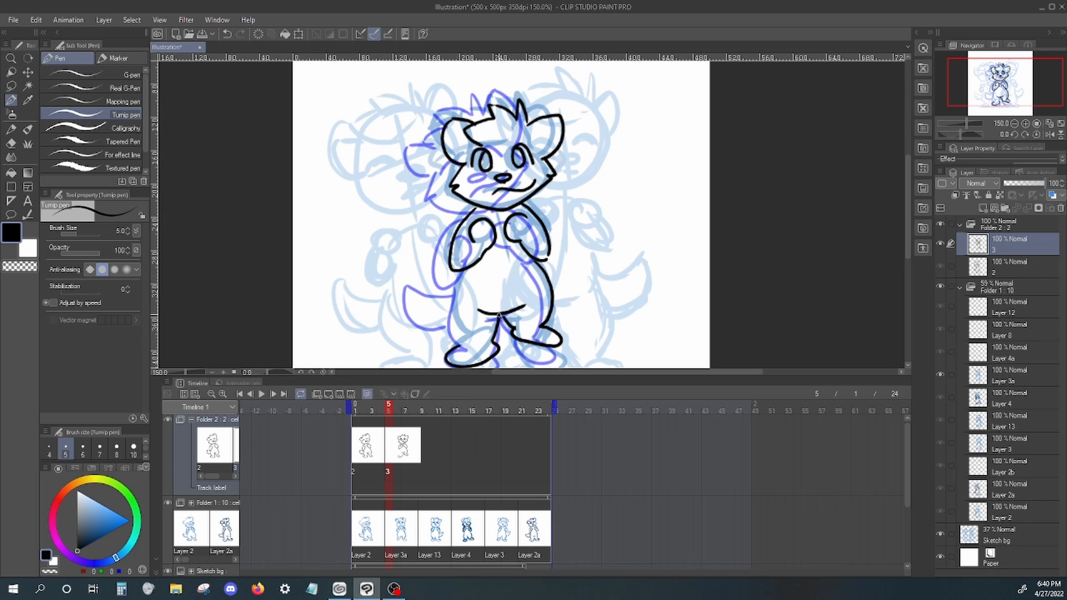
key(ctrl+z)
drag(489, 349, 451, 305)
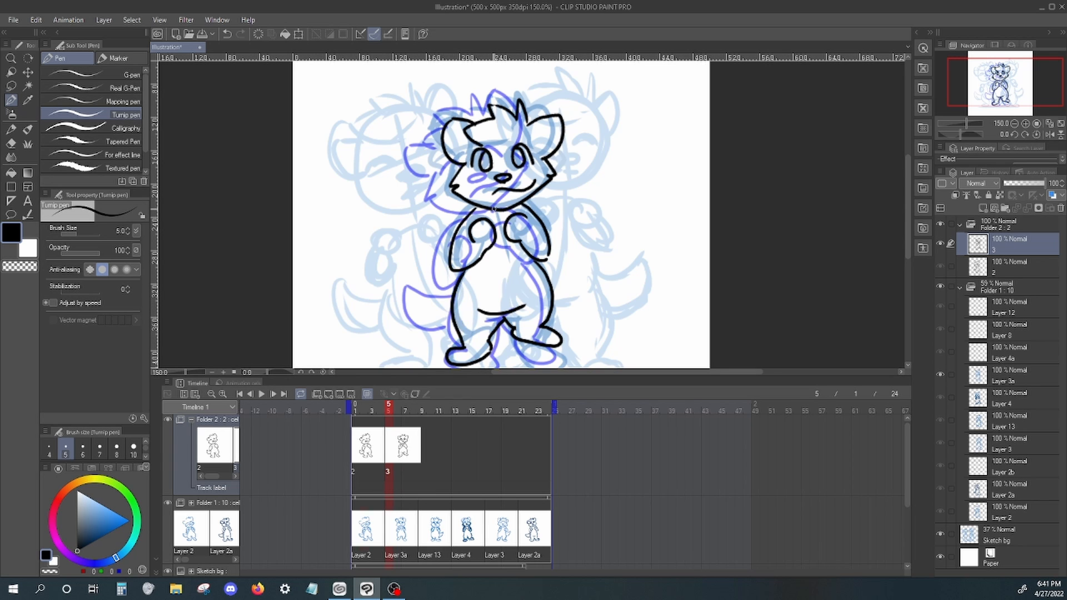
Step: Add a new animation cel at frame 9 of Folder 2 and remove the Layer 4 rough from frame 13 of Folder 1
click(425, 436)
key(ctrl+shift+n)
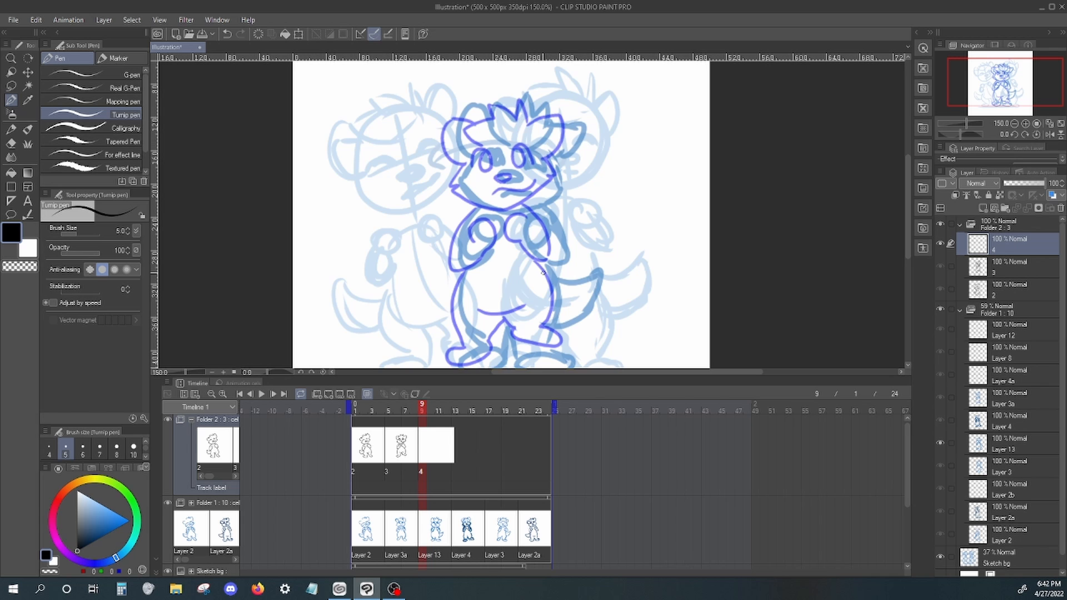
drag(464, 528, 538, 548)
right_click(454, 525)
click(550, 325)
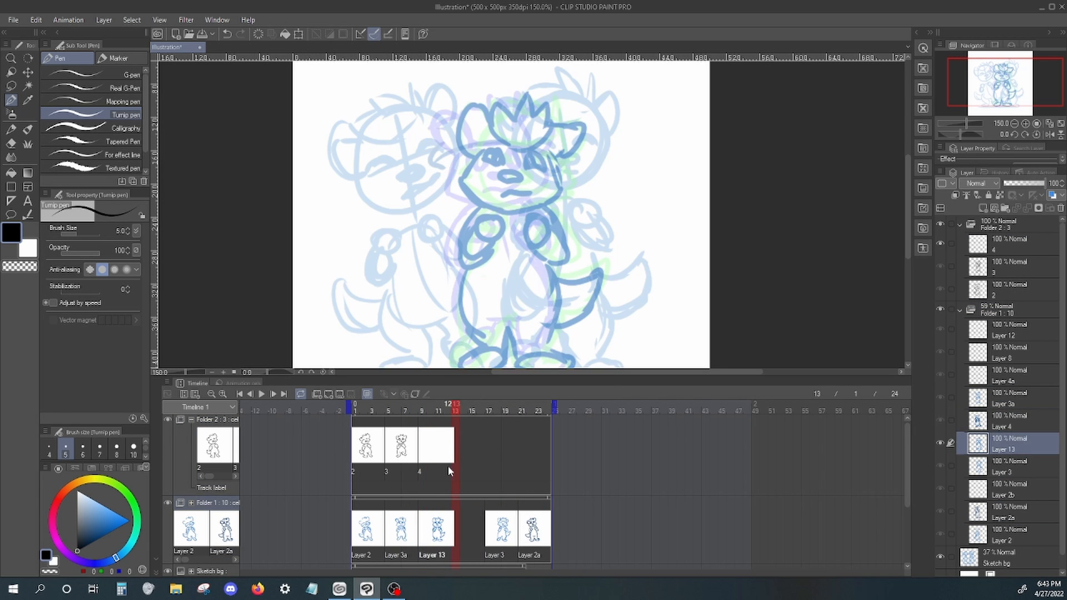
Step: Ink the face, half-lidded eyes, ears and hair tuft on Folder 2's frame 9 cel
click(423, 453)
drag(466, 163, 554, 174)
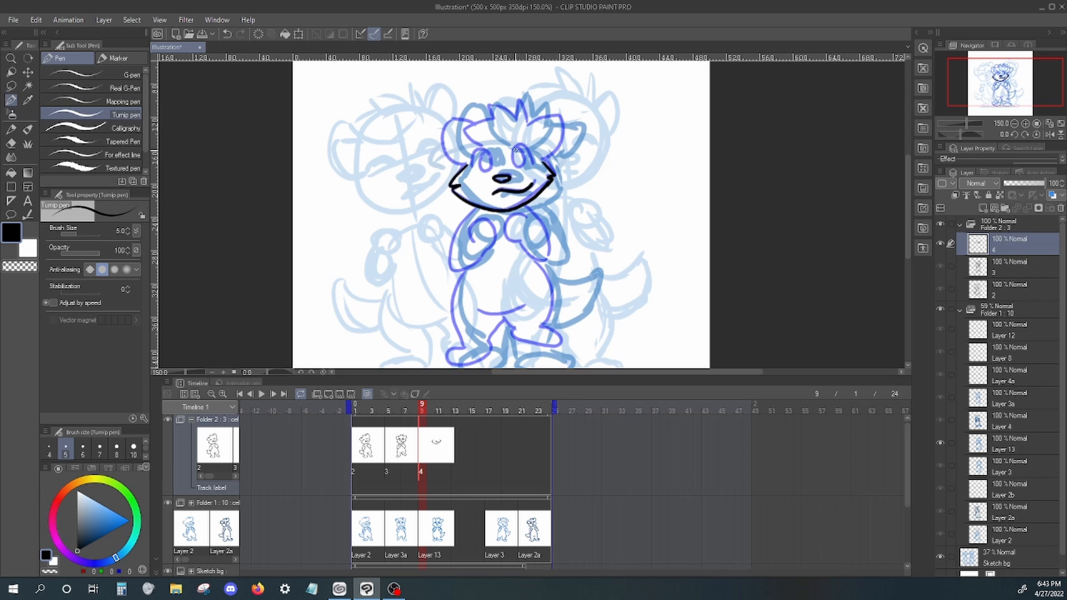
key(ctrl+z)
drag(479, 116, 466, 161)
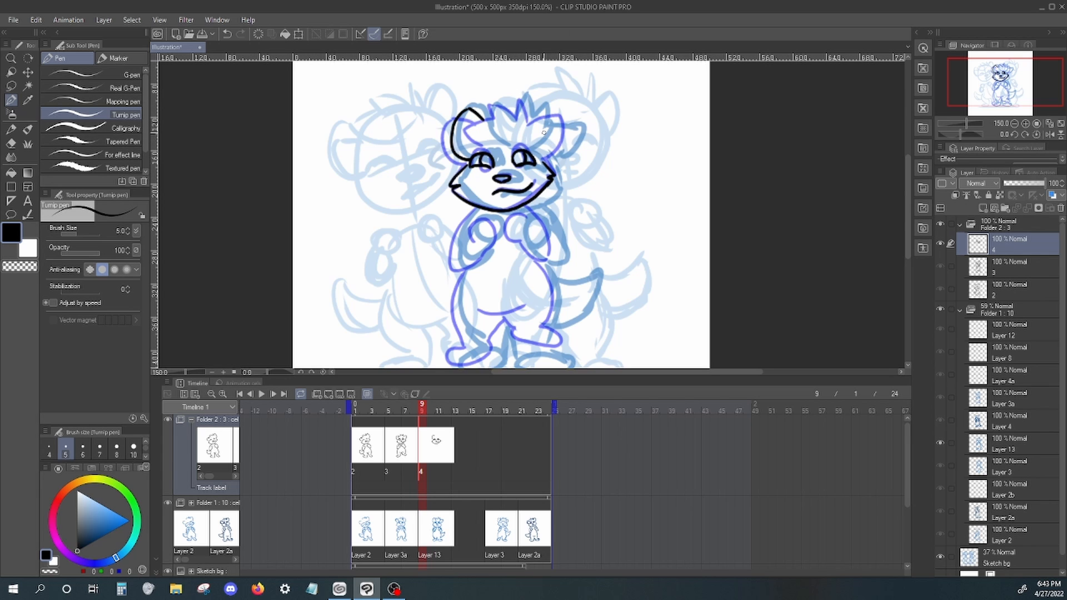
drag(532, 128, 550, 164)
mouse_move(468, 131)
mouse_down()
mouse_move(532, 127)
mouse_move(492, 151)
mouse_up()
key(ctrl+z)
key(ctrl+z)
Step: Lasso the inked frame 9 head and move it slightly right to match the rough pose
click(11, 86)
drag(431, 130, 472, 89)
drag(500, 167, 516, 168)
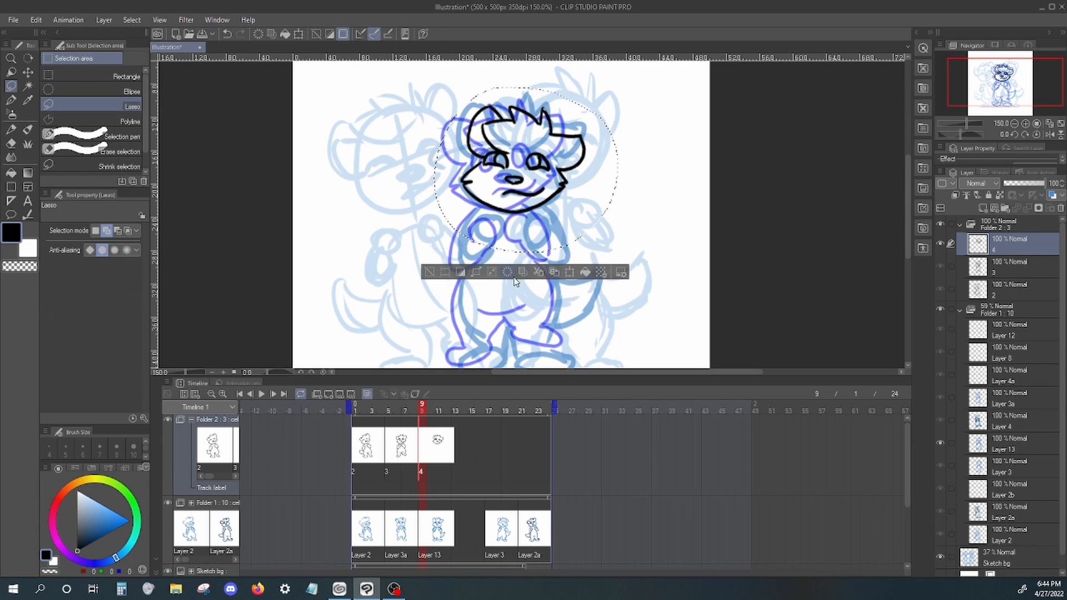
key(ctrl+d)
click(11, 100)
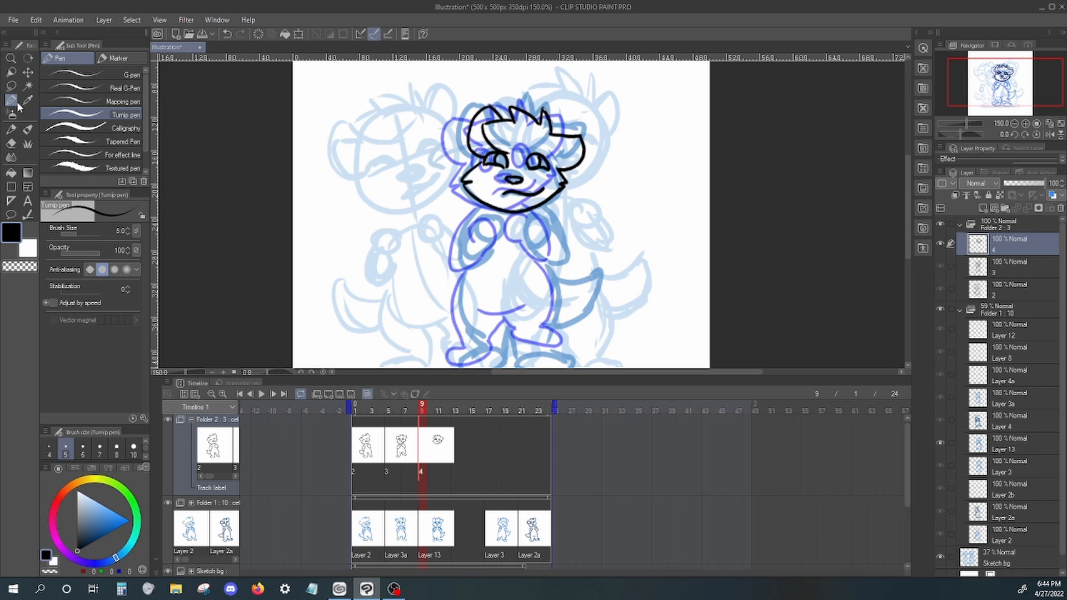
Step: Move the Layer 3 rough to frame 13 and add a new cel at frame 17 of Folder 1
drag(514, 529, 479, 529)
right_click(492, 526)
click(581, 382)
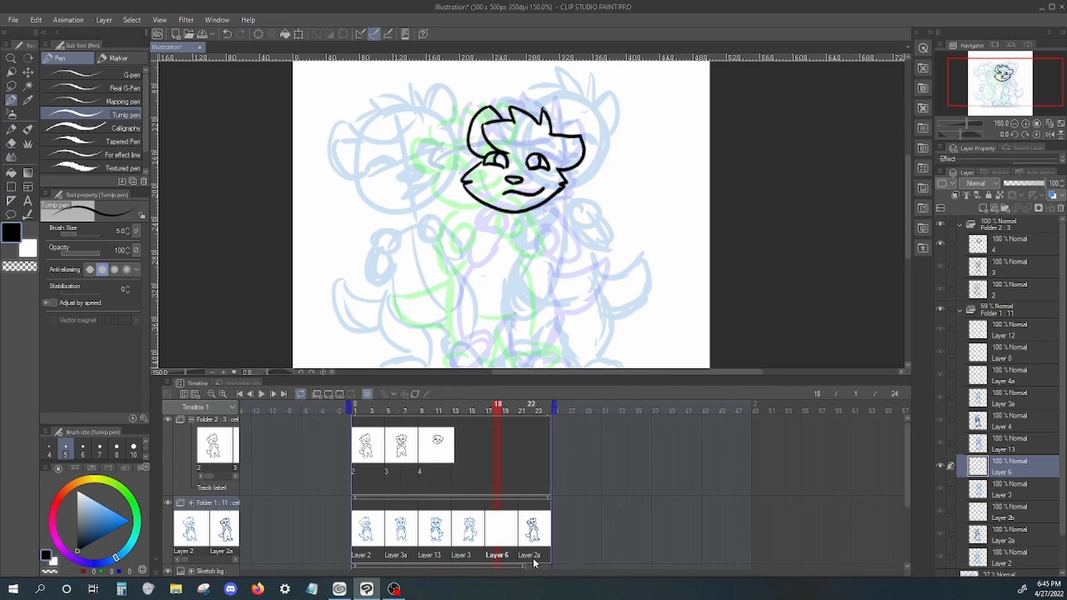
Step: Hide Folder 2, restore Folder 1's opacity to 100% and select its new empty cel at frame 18
click(940, 224)
click(1004, 311)
click(1043, 183)
click(493, 539)
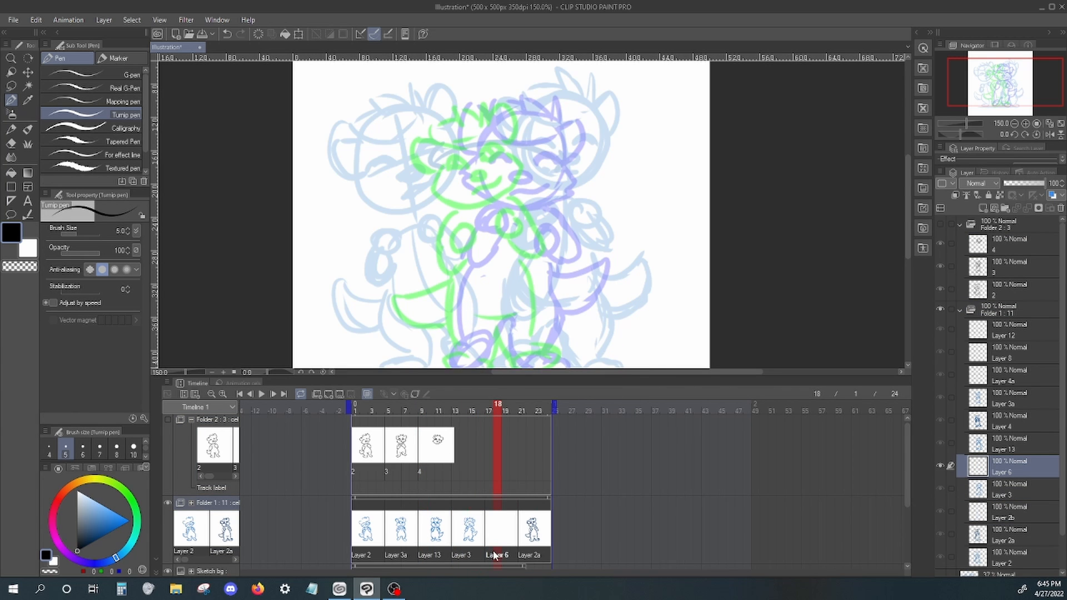
Step: Choose blue (RGB 105, 167, 230) and sketch a rough in-between head and face on Folder 1's new cel
click(103, 511)
drag(500, 118, 506, 118)
drag(490, 173, 510, 173)
mouse_move(489, 188)
mouse_down()
mouse_move(518, 184)
mouse_move(522, 165)
mouse_up()
drag(477, 158, 493, 155)
drag(461, 161, 484, 201)
drag(536, 166, 547, 183)
Step: Sketch the arms, belly, legs, feet and ears of the rough in-between pose between the onion-skinned drawings
drag(518, 217, 521, 218)
drag(525, 210, 528, 256)
drag(466, 204, 480, 250)
drag(482, 221, 483, 228)
drag(537, 264, 553, 361)
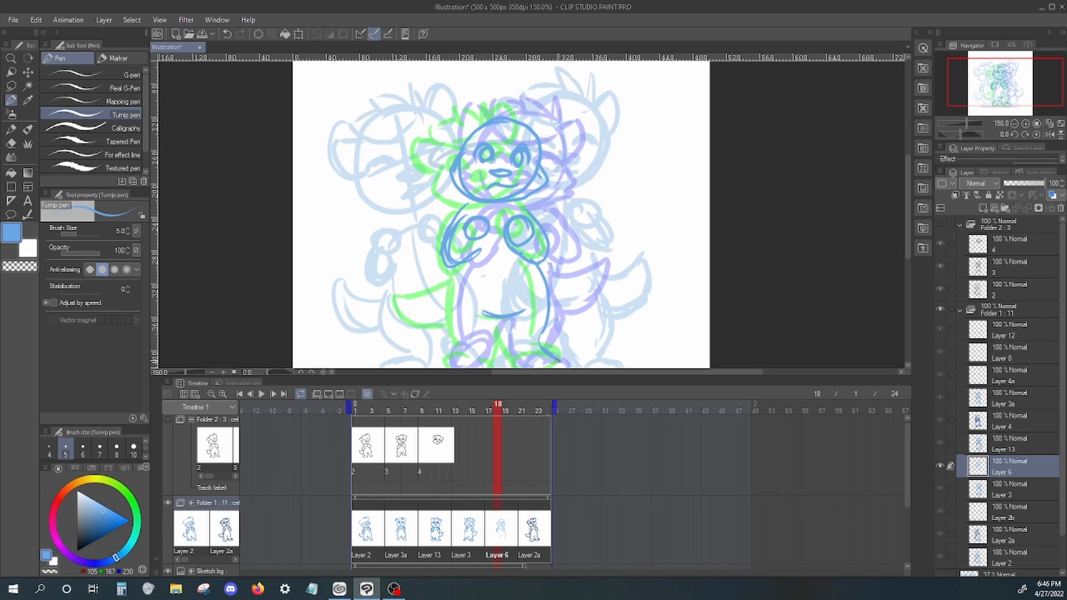
drag(456, 268, 453, 345)
drag(519, 319, 559, 364)
drag(445, 334, 489, 347)
drag(481, 111, 454, 149)
drag(505, 111, 544, 156)
Step: Play the rough animation from frame 1 to check the in-between pose, then stop playback
click(531, 410)
click(355, 410)
click(261, 393)
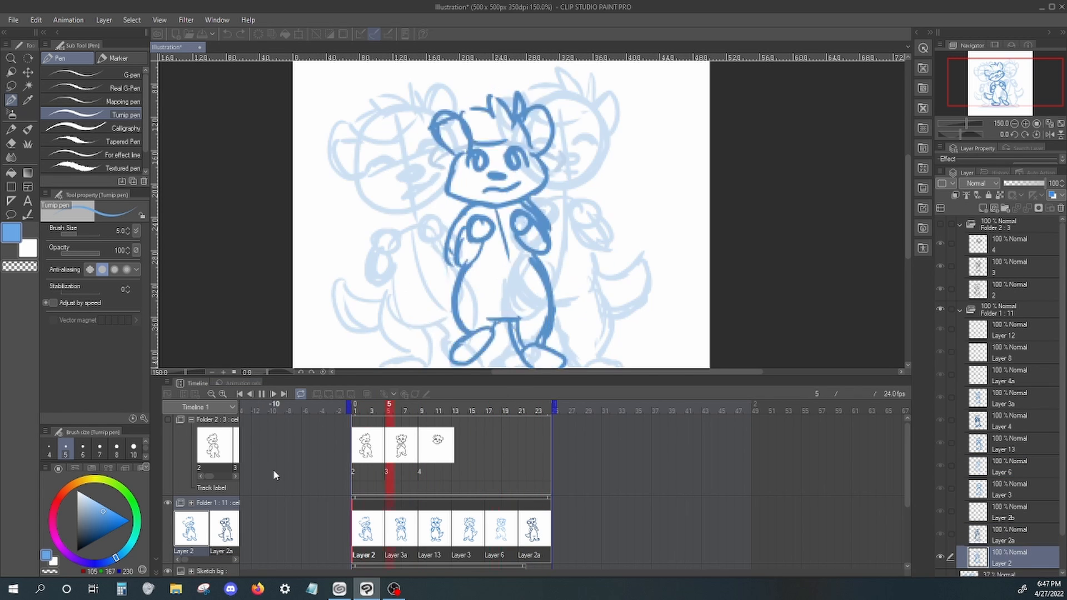
click(261, 392)
Step: Show Folder 2 again, lower Folder 1's opacity to 53% and return to the frame 9 cel with black as the drawing colour
click(168, 420)
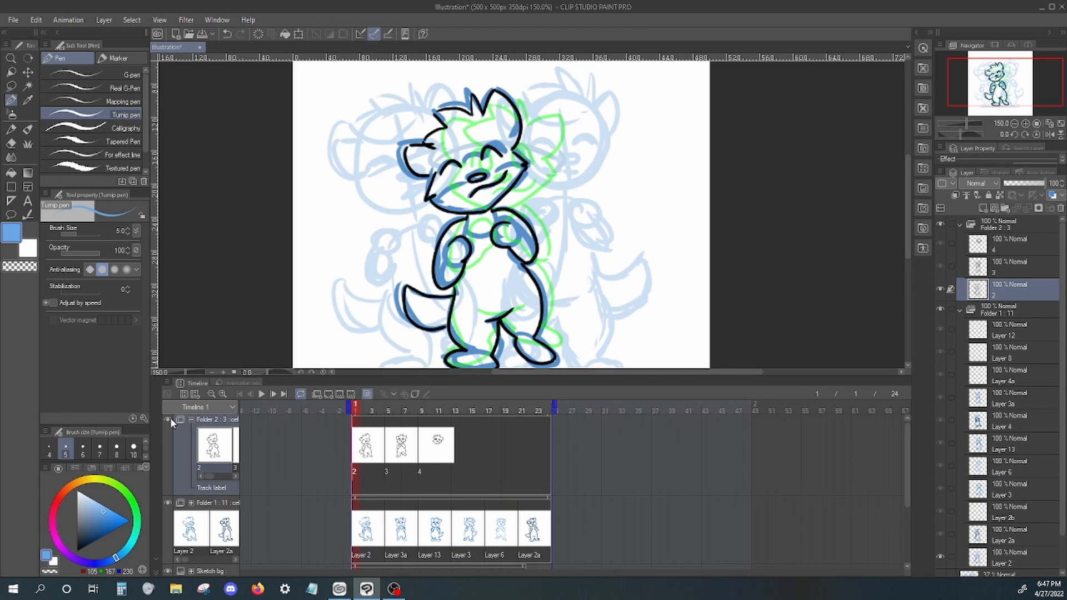
click(426, 412)
key(ctrl+z)
alt+click(538, 208)
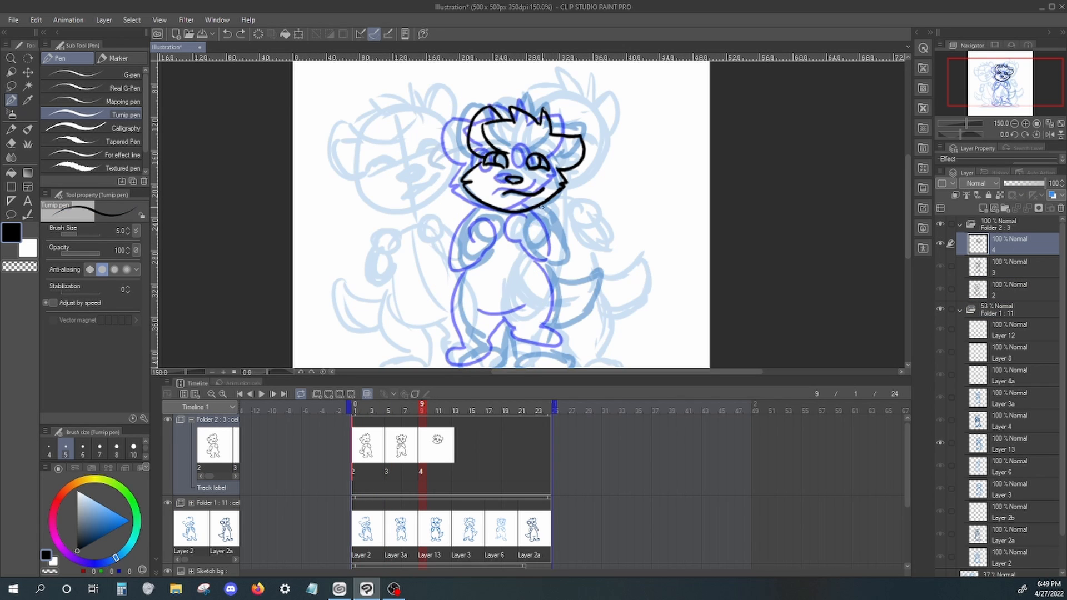
Step: Ink the arms, torso, legs, feet and tail of the frame 9 pose, comparing it with the previous cel
drag(542, 206, 531, 247)
mouse_move(545, 238)
mouse_down()
mouse_move(527, 245)
mouse_move(507, 315)
mouse_up()
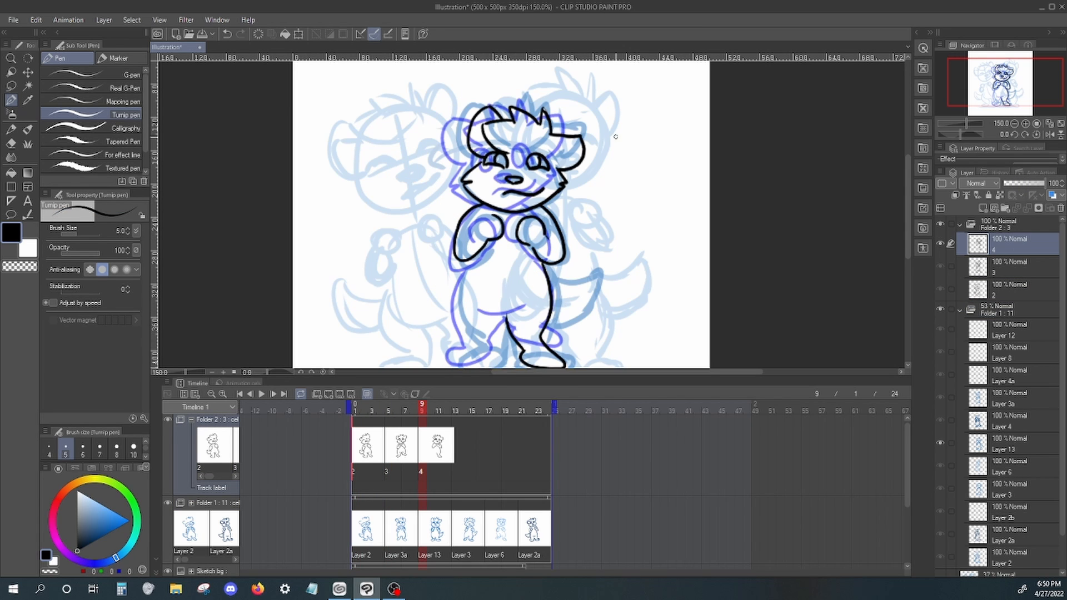
drag(473, 260, 460, 335)
drag(490, 313, 522, 312)
key(ctrl+z)
mouse_move(473, 260)
mouse_down()
mouse_move(466, 342)
mouse_move(492, 350)
mouse_up()
click(405, 410)
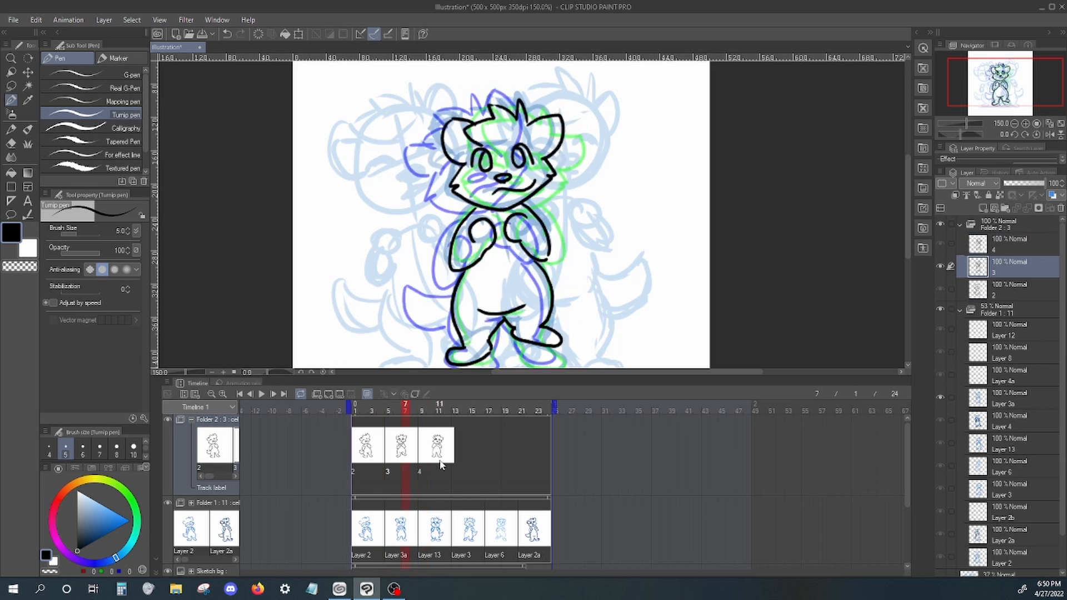
click(438, 410)
mouse_move(551, 285)
mouse_down()
mouse_move(591, 288)
mouse_move(549, 329)
mouse_up()
Step: Add a new animation cel at frame 13 of Folder 2
click(457, 448)
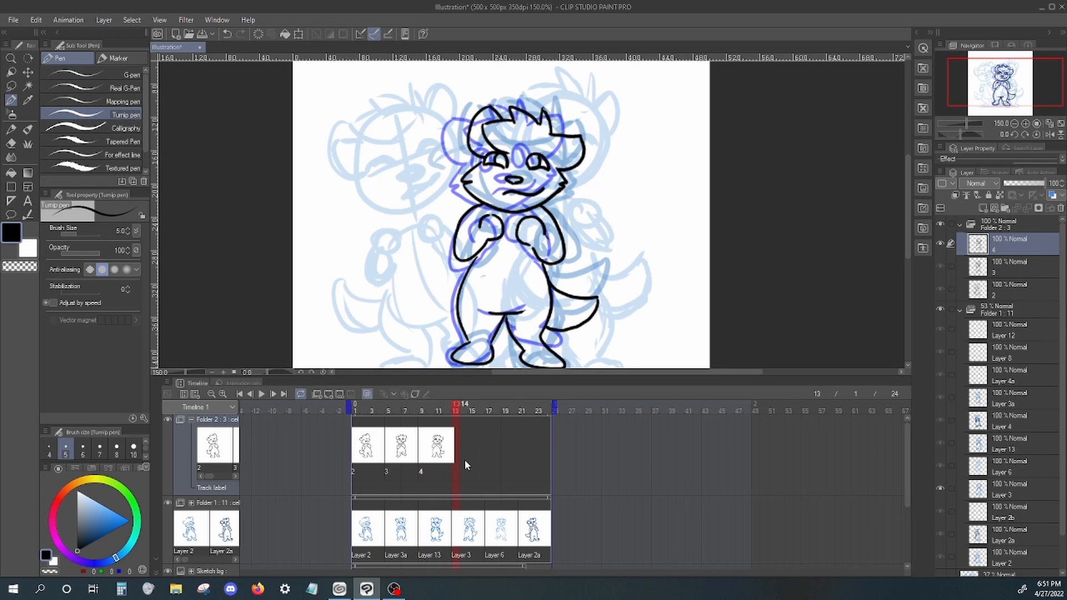
right_click(458, 443)
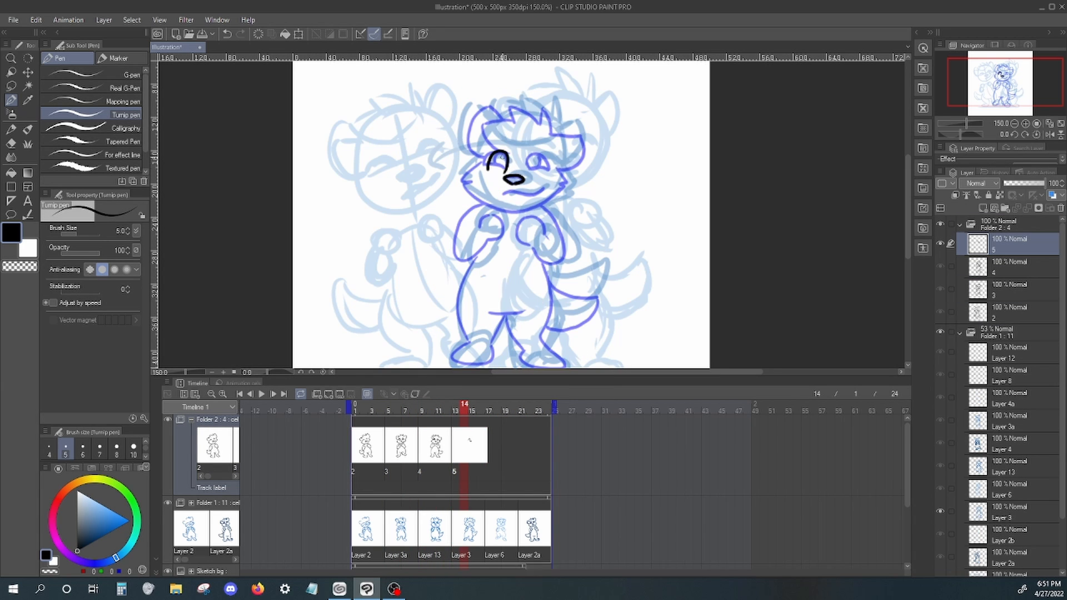
drag(502, 158, 498, 172)
key(ctrl+z)
mouse_move(527, 171)
mouse_down()
mouse_move(547, 170)
mouse_move(534, 176)
mouse_up()
key(ctrl+z)
drag(504, 194, 542, 191)
drag(559, 175, 469, 185)
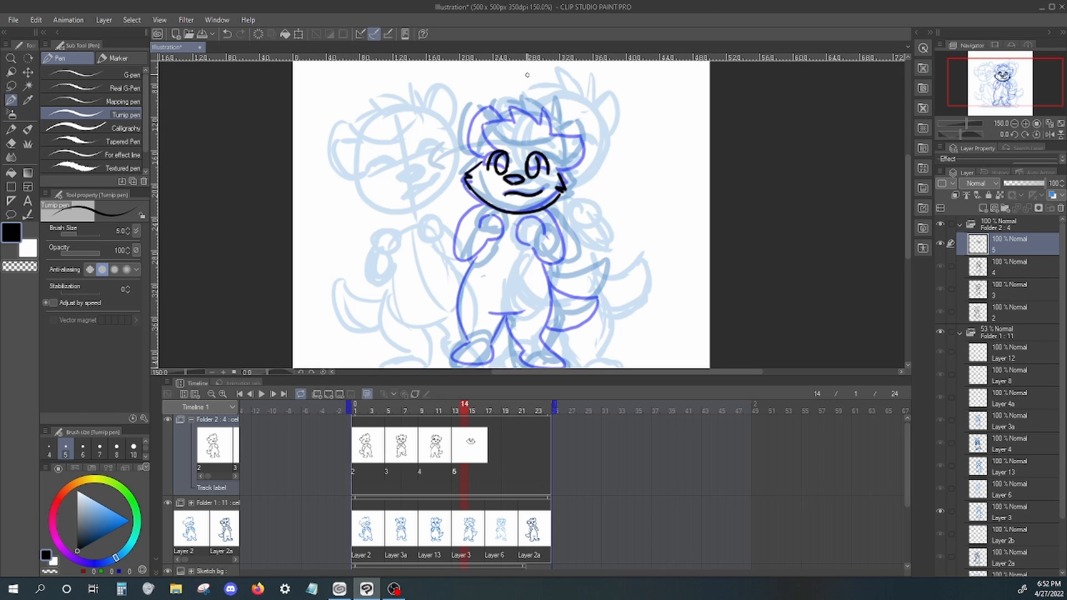
key(ctrl+z)
key(ctrl+z)
key(ctrl+z)
key(ctrl+z)
key(ctrl+z)
key(ctrl+z)
Step: Ink the frame 13 head with closed smiling eyes, mouth, cheeks, ears and hair tuft
drag(528, 169, 549, 167)
drag(487, 164, 505, 167)
drag(559, 176, 522, 212)
drag(482, 158, 541, 210)
drag(504, 194, 545, 185)
drag(552, 138, 561, 177)
mouse_move(482, 157)
mouse_down()
mouse_move(508, 118)
mouse_move(550, 135)
mouse_up()
drag(543, 111, 525, 157)
Step: Ink the torso, legs, belly line and tail of the frame 13 pose, undoing and redrawing poor strokes
scroll(527, 214, down, 1)
mouse_move(548, 239)
mouse_down()
mouse_move(547, 304)
mouse_move(520, 311)
mouse_move(559, 335)
mouse_move(505, 290)
mouse_up()
key(ctrl+z)
key(ctrl+z)
mouse_move(476, 226)
mouse_down()
mouse_move(494, 304)
mouse_move(503, 291)
mouse_up()
drag(484, 279, 524, 284)
key(ctrl+z)
drag(553, 250, 559, 295)
Step: Ink the raised arms and paws of the frame 13 pose beneath the chin
mouse_move(543, 209)
mouse_down()
mouse_move(551, 241)
mouse_move(541, 181)
mouse_up()
drag(477, 181, 455, 229)
drag(485, 207, 507, 192)
drag(515, 306, 523, 323)
key(ctrl+z)
key(ctrl+z)
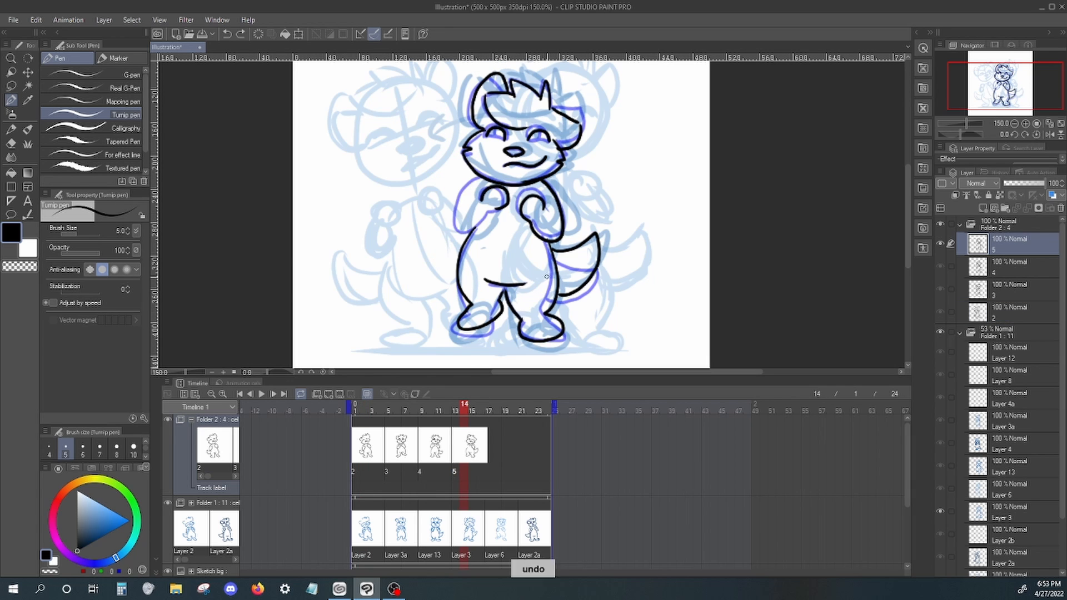
drag(482, 180, 489, 214)
Step: Add a new animation cel at frame 17 of Folder 2 and ink the face, open eyes, ears and hair tuft
click(489, 444)
key(ctrl+shift+n)
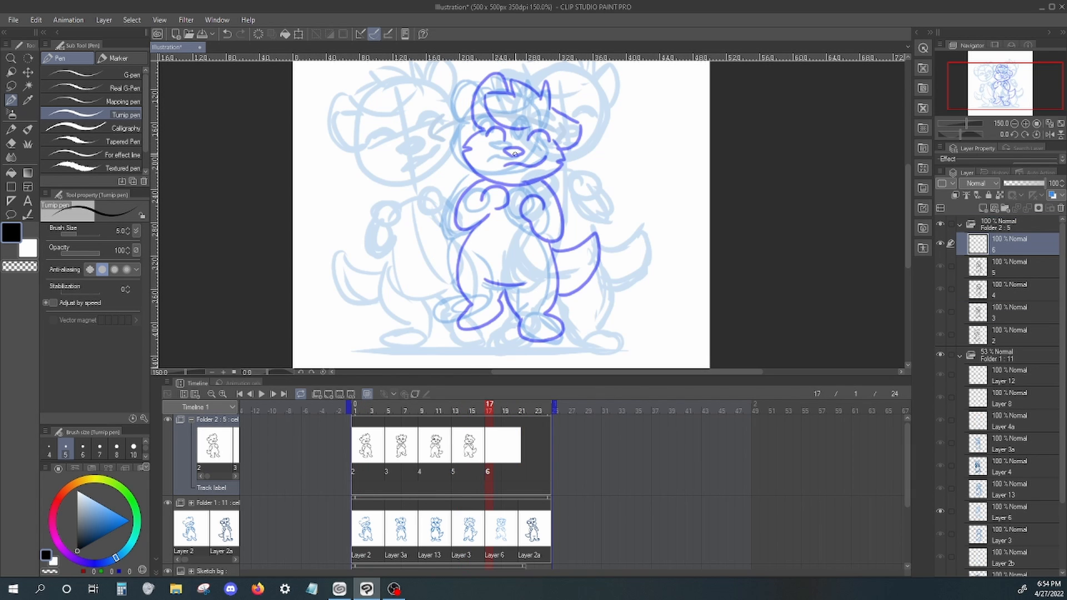
drag(528, 135, 548, 142)
drag(482, 132, 547, 181)
key(ctrl+z)
drag(555, 142, 550, 177)
key(ctrl+z)
drag(547, 104, 564, 142)
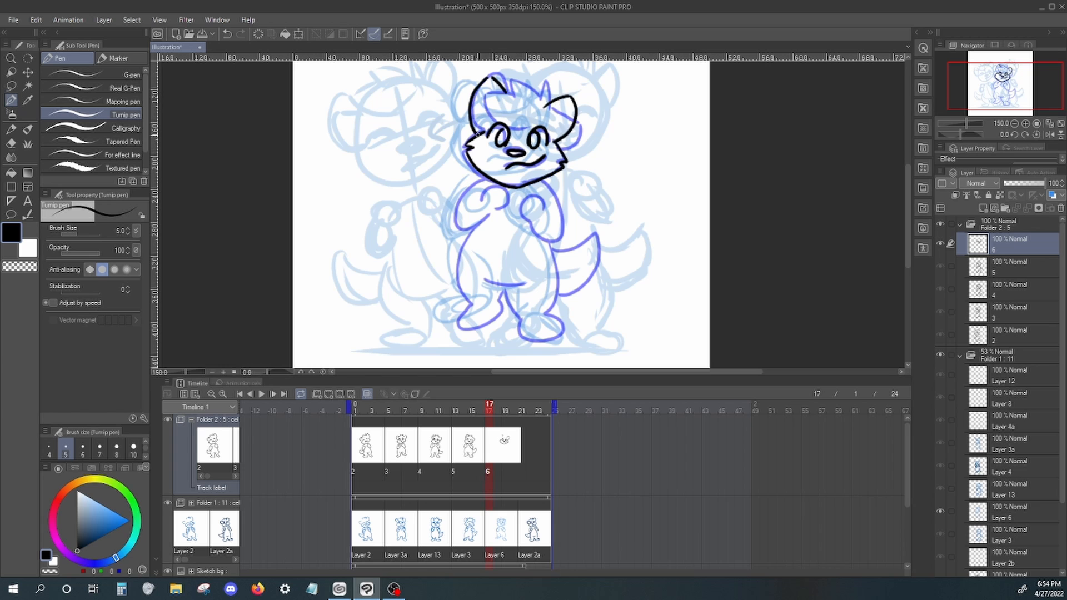
mouse_move(487, 100)
mouse_down()
mouse_move(547, 106)
mouse_move(566, 72)
mouse_up()
Step: Rotate the inked frame 17 head about 11.4° counter-clockwise to match the rough pose
key(m)
key(ctrl+t)
drag(616, 133, 594, 100)
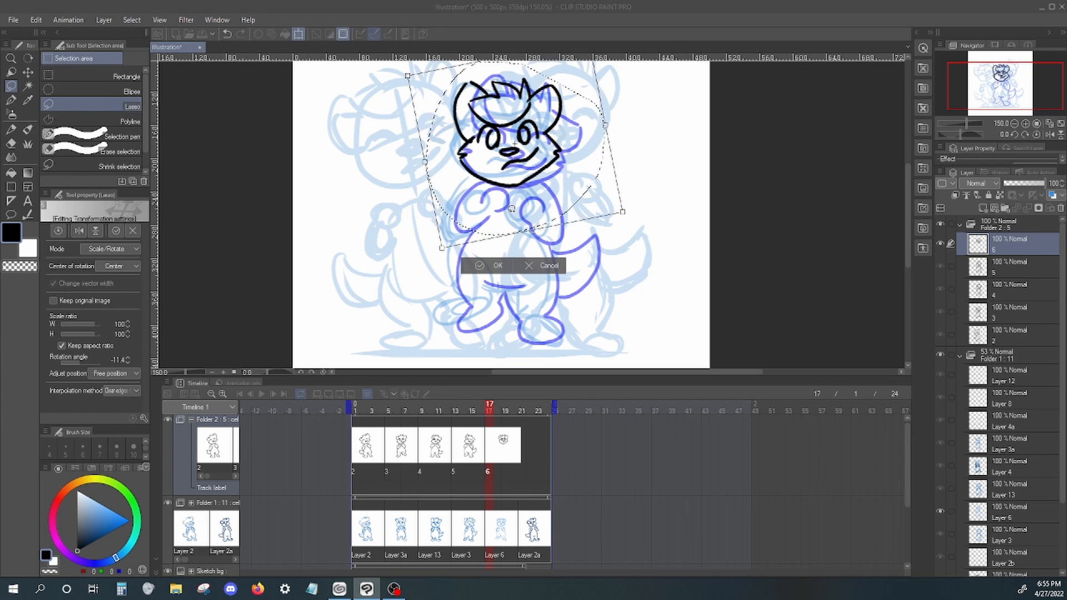
key(Return)
key(ctrl+d)
Step: Ink the legs, torso sides, arms and paws of the frame 17 pose over the rough sketch
key(p)
drag(493, 303, 451, 312)
drag(470, 220, 455, 297)
drag(552, 244, 520, 336)
drag(534, 191, 558, 242)
drag(483, 184, 456, 234)
drag(481, 191, 497, 213)
Step: Add a new animation cel at frame 21 of Folder 2 and ink the head with face, half-open eyes, ears and hair tuft
key(Right)
key(Right)
key(Right)
key(Right)
key(ctrl+shift+n)
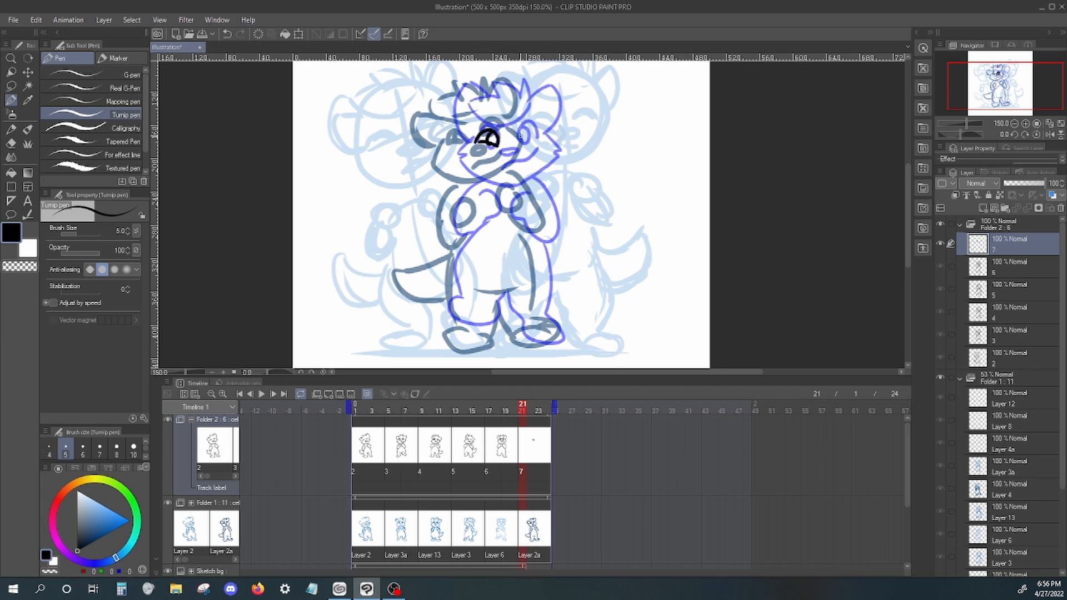
drag(461, 158, 558, 155)
drag(479, 90, 461, 142)
Step: Tilt the inked frame 21 head slightly counter-clockwise to fit the pose
key(m)
drag(500, 72, 517, 75)
key(ctrl+t)
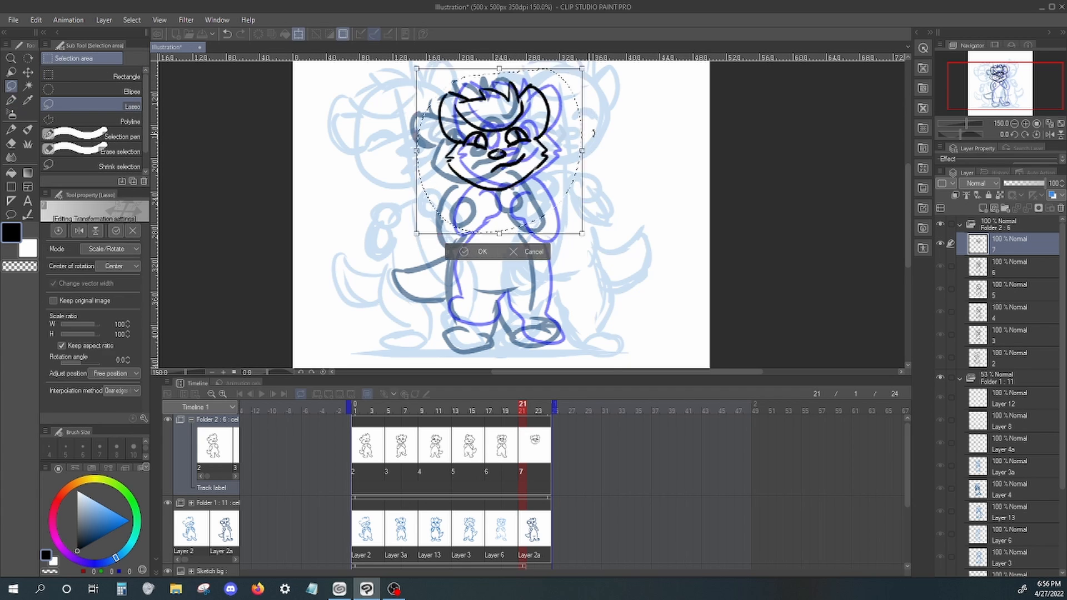
drag(592, 136, 578, 105)
key(Return)
Step: Ink the arms, torso, legs, belly line and tail of the frame 21 pose
key(p)
mouse_move(516, 191)
mouse_down()
mouse_move(532, 177)
mouse_move(470, 207)
mouse_up()
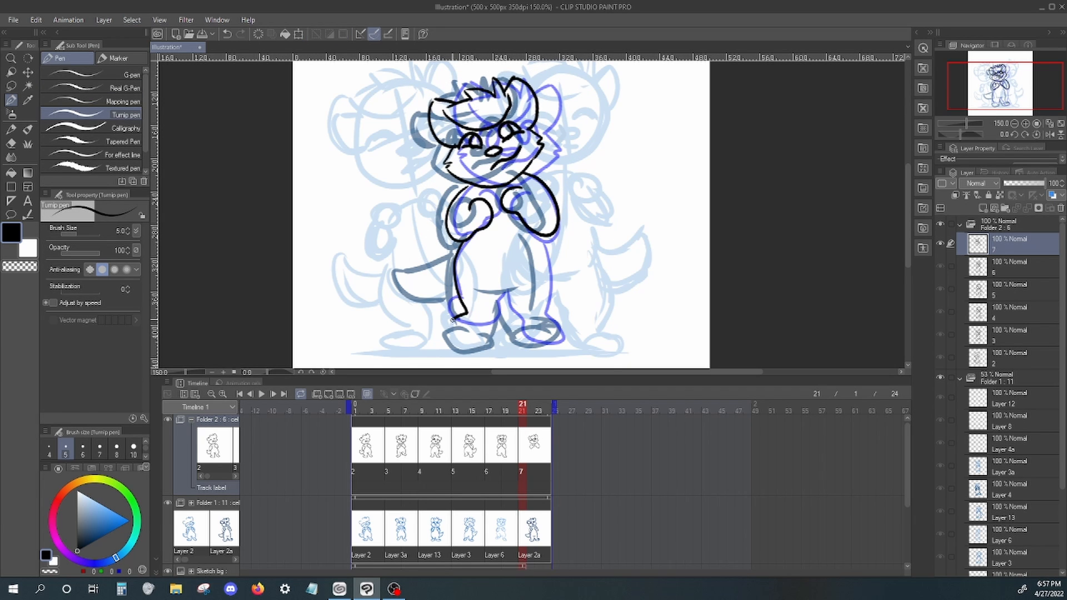
drag(452, 320, 498, 317)
drag(547, 239, 517, 319)
drag(475, 288, 518, 288)
drag(450, 268, 444, 302)
Step: Hide the rough sketches in Folder 1 and play the inked animation from the first frame
click(239, 393)
click(167, 502)
click(262, 393)
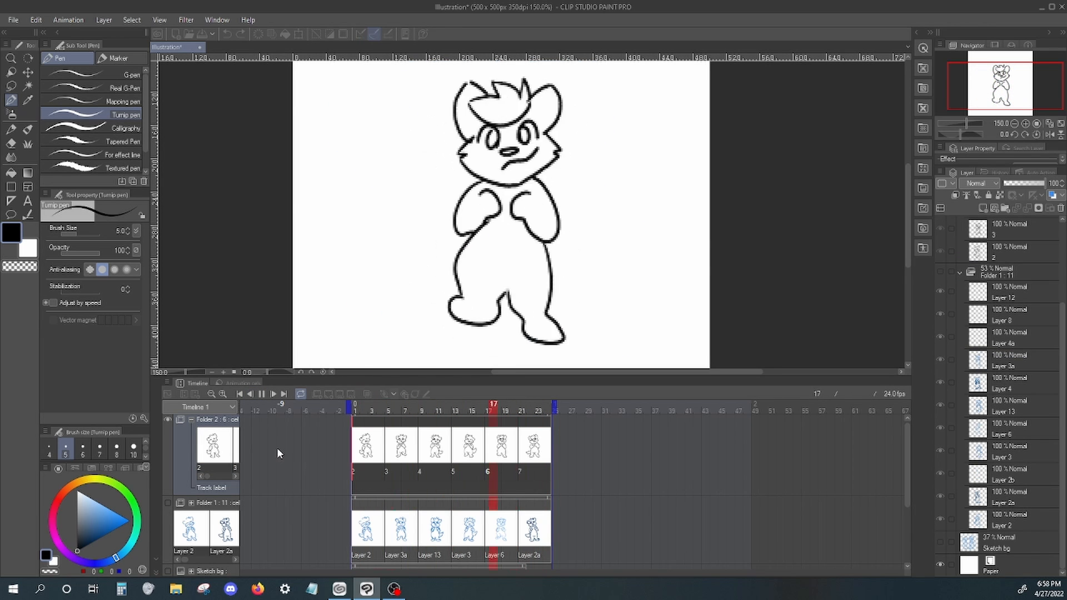
click(262, 393)
Step: Scale all Folder 2 drawings up to 147%, reposition them on the canvas and play back the animation
key(ctrl+minus)
click(1018, 223)
click(36, 20)
click(250, 273)
drag(578, 109, 641, 62)
drag(569, 193, 532, 232)
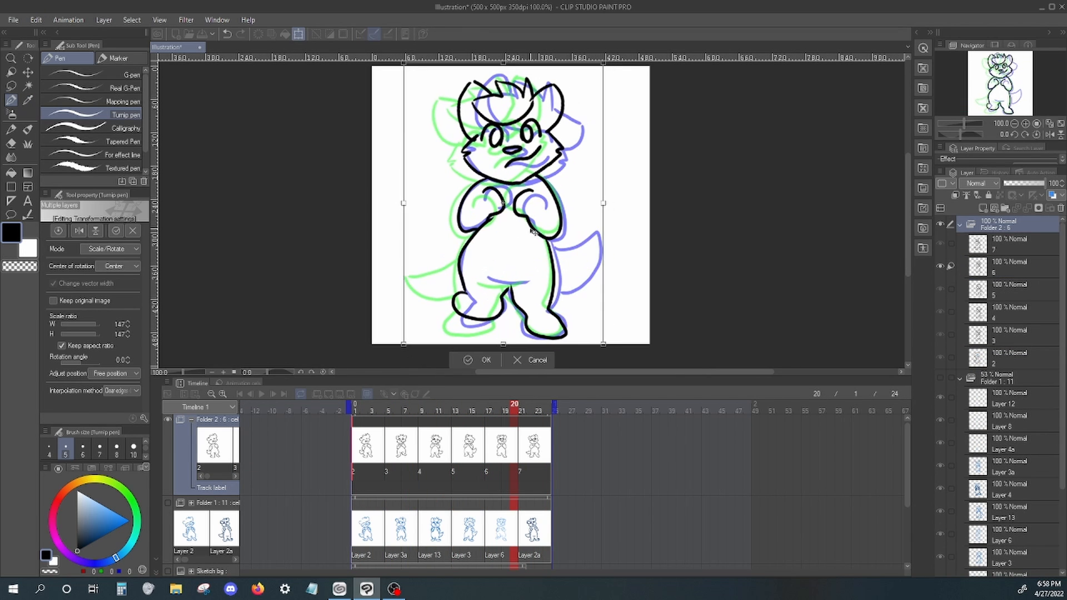
click(468, 360)
click(263, 393)
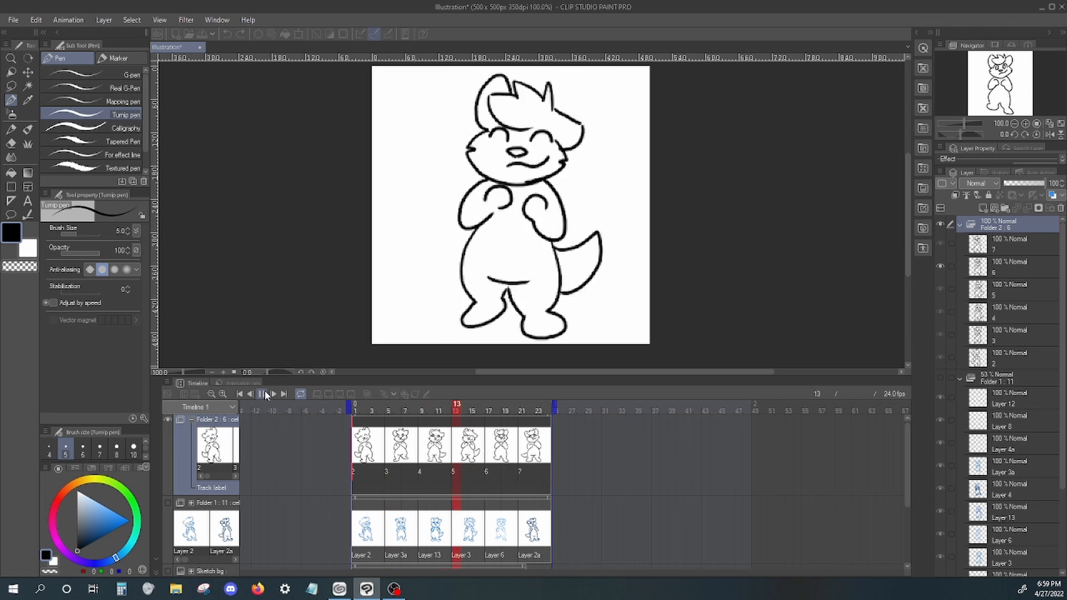
click(262, 393)
Step: Lower Folder 2's opacity to 41% and create a new animation folder with a cel at frame 1
click(1018, 224)
click(1020, 183)
scroll(903, 277, up, 1)
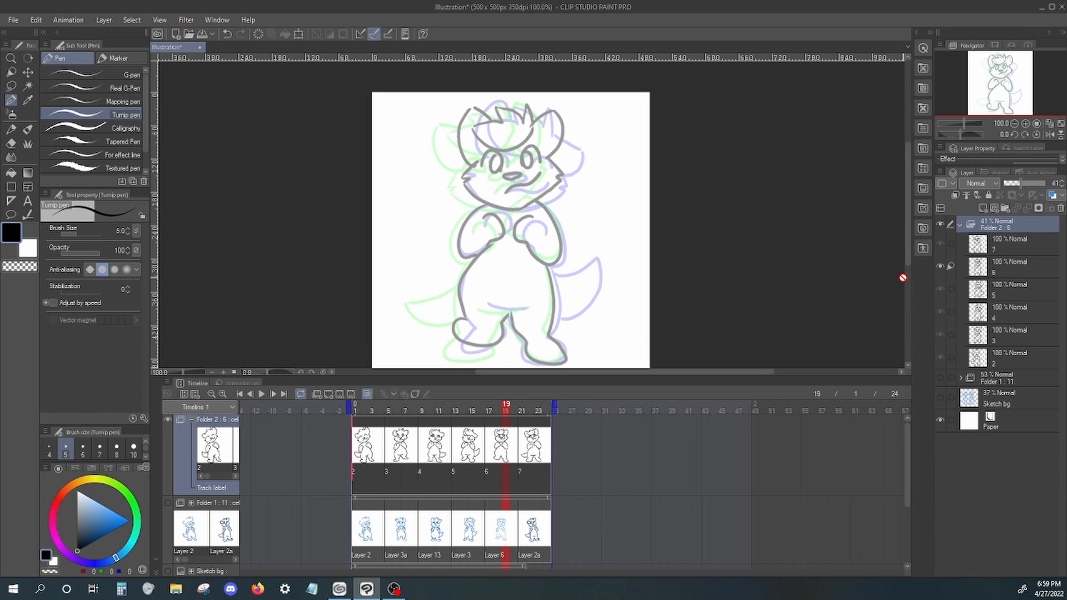
right_click(218, 423)
click(311, 283)
click(352, 450)
Step: Replace the Sketch bg layer with a new layer holding a horizontal ground line below the feet at 19% opacity
drag(908, 251, 908, 260)
click(1000, 438)
click(1059, 208)
click(982, 207)
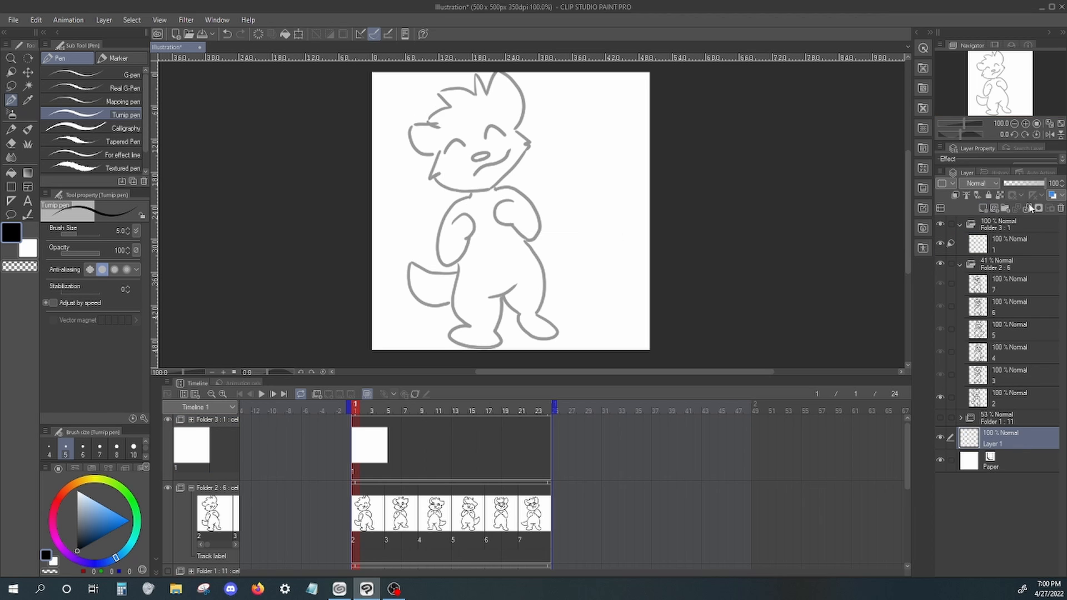
key(ctrl+z)
mouse_move(573, 333)
mouse_down()
mouse_move(420, 336)
mouse_move(620, 336)
mouse_up()
click(1011, 182)
Step: Lower Folder 2's opacity to 29% and make cel 1 of Folder 3 the active drawing layer
click(1010, 243)
click(1022, 266)
click(1016, 183)
click(1012, 243)
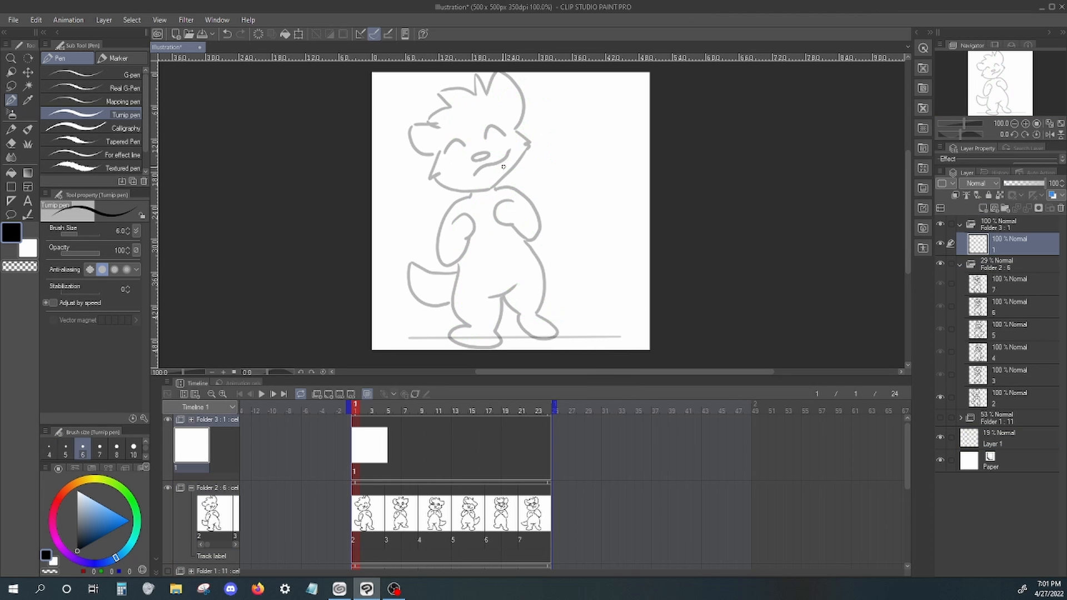
Step: Ink the frame 1 face outline, closed eyes, nose and smile in Folder 3 with a size 4 pen, redoing poor strokes
drag(508, 270, 479, 278)
scroll(510, 200, up, 2)
key(ctrl+z)
drag(495, 224, 570, 178)
mouse_move(577, 179)
mouse_down()
mouse_move(533, 240)
mouse_move(551, 222)
mouse_move(460, 234)
mouse_up()
key(ctrl+z)
key(ctrl+z)
drag(461, 189, 462, 234)
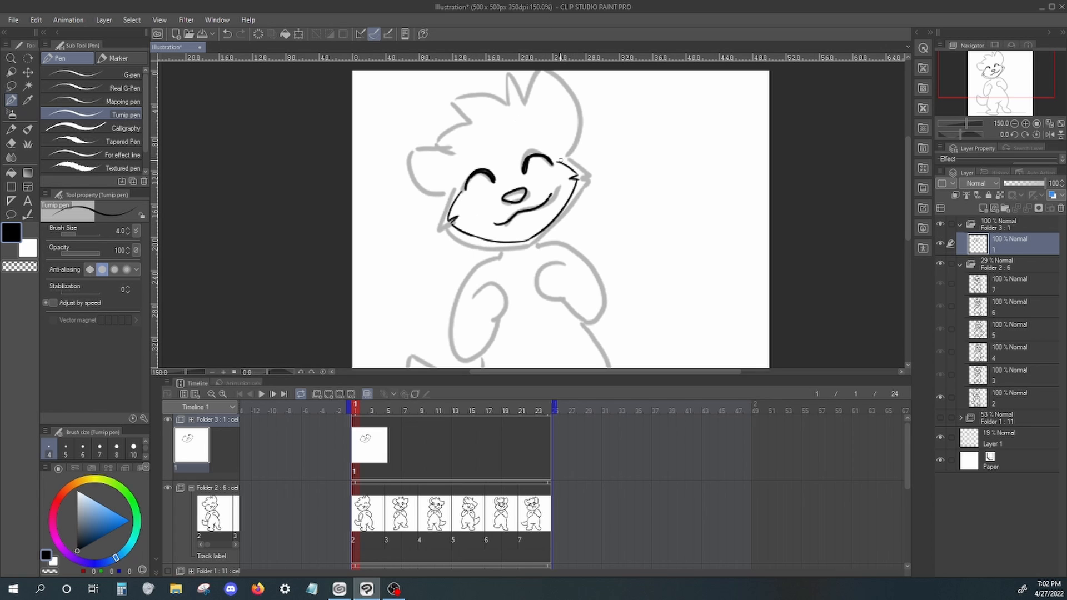
Step: Ink the frame 1 ears and hair tuft, then fill the nose and add the muzzle line and heart-shaped cheeks
mouse_move(526, 108)
mouse_down()
mouse_move(438, 153)
mouse_move(528, 110)
mouse_up()
mouse_move(442, 153)
mouse_down()
mouse_move(414, 167)
mouse_move(449, 206)
mouse_up()
mouse_move(524, 102)
mouse_down()
mouse_move(554, 160)
mouse_move(558, 147)
mouse_up()
key(ctrl+z)
drag(532, 140, 552, 161)
key(ctrl+z)
drag(464, 162, 460, 189)
drag(546, 100, 555, 148)
drag(546, 99, 557, 152)
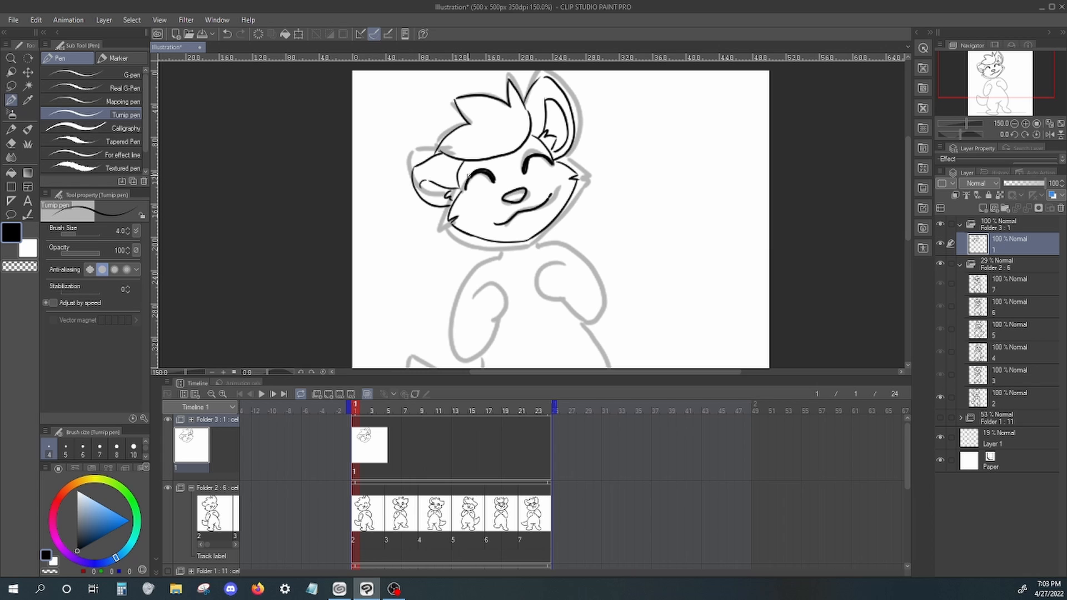
drag(506, 195, 521, 197)
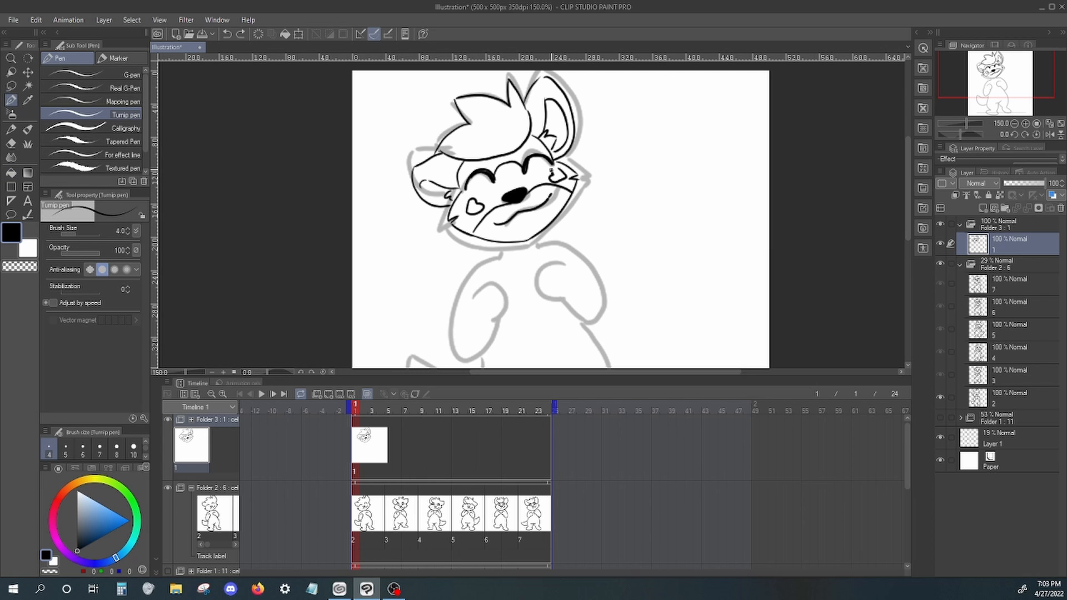
Step: Ink the neck, shoulders, arms and detailed paws of the frame 1 pose, undoing and redrawing poor strokes
mouse_move(908, 228)
mouse_down()
mouse_move(907, 263)
mouse_move(907, 252)
mouse_up()
drag(538, 165, 558, 194)
key(ctrl+z)
mouse_move(491, 176)
mouse_down()
mouse_move(457, 245)
mouse_move(509, 250)
mouse_up()
mouse_move(482, 224)
mouse_down()
mouse_move(512, 243)
mouse_move(512, 234)
mouse_move(511, 247)
mouse_move(506, 214)
mouse_up()
key(ctrl+z)
key(ctrl+z)
mouse_move(545, 232)
mouse_down()
mouse_move(541, 199)
mouse_move(558, 194)
mouse_move(572, 245)
mouse_up()
key(ctrl+z)
Step: Ink the torso, legs, feet and belly line of the frame 1 pose, redoing poor strokes
scroll(573, 189, down, 3)
mouse_move(479, 203)
mouse_down()
mouse_move(474, 263)
mouse_move(494, 289)
mouse_up()
key(ctrl+z)
mouse_move(494, 289)
mouse_down()
mouse_move(511, 318)
mouse_move(540, 251)
mouse_move(600, 277)
mouse_move(584, 204)
mouse_up()
key(ctrl+z)
drag(584, 201, 579, 162)
key(ctrl+z)
drag(490, 237, 571, 234)
scroll(581, 224, up, 2)
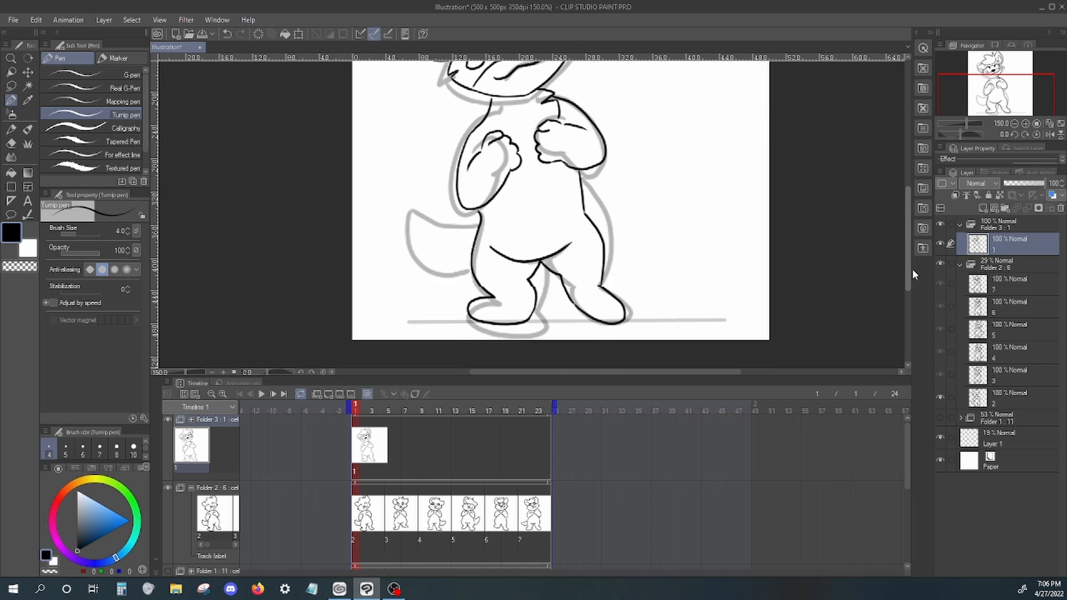
Step: Shift the inked frame 1 head slightly down toward the neck and ink the curved tail
scroll(556, 250, up, 4)
key(ctrl+minus)
key(m)
mouse_move(519, 92)
mouse_down()
mouse_move(478, 206)
mouse_move(556, 95)
mouse_up()
key(ctrl+t)
drag(500, 155, 501, 160)
key(Return)
key(ctrl+d)
key(c)
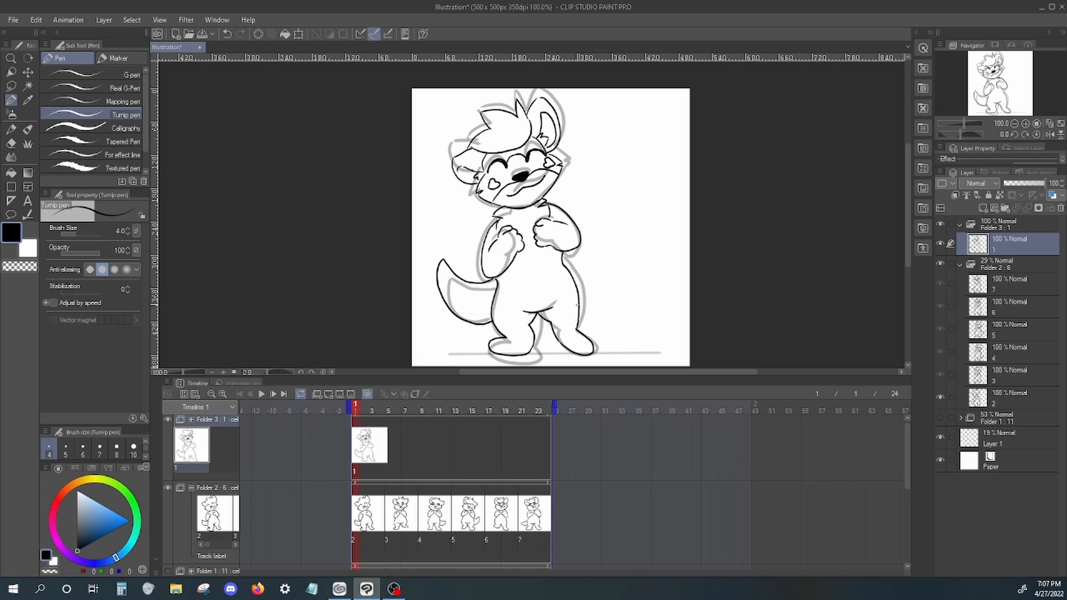
Step: Add a new animation cel at frame 5 of Folder 3 and ink the belly line and the leg nearest the tail
right_click(392, 441)
click(489, 374)
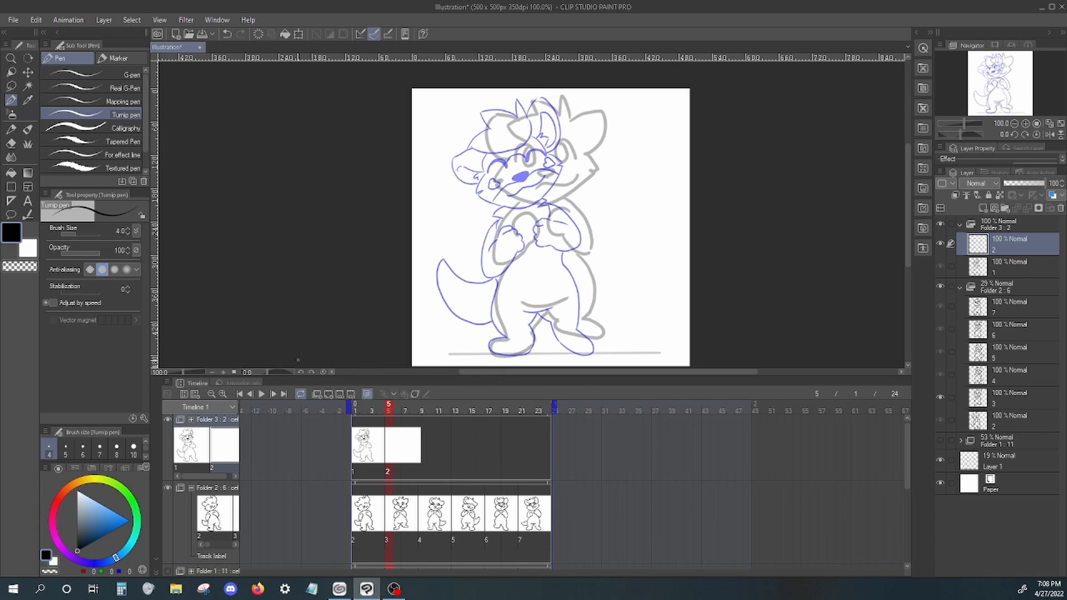
key(ctrl+plus)
mouse_move(491, 308)
mouse_down()
mouse_move(536, 300)
mouse_move(547, 264)
mouse_up()
key(ctrl+z)
key(ctrl+z)
mouse_move(481, 260)
mouse_down()
mouse_move(494, 308)
mouse_move(536, 289)
mouse_up()
key(ctrl+z)
key(ctrl+z)
key(ctrl+z)
mouse_move(491, 309)
mouse_down()
mouse_move(521, 333)
mouse_move(535, 300)
mouse_up()
key(ctrl+z)
drag(481, 219, 490, 307)
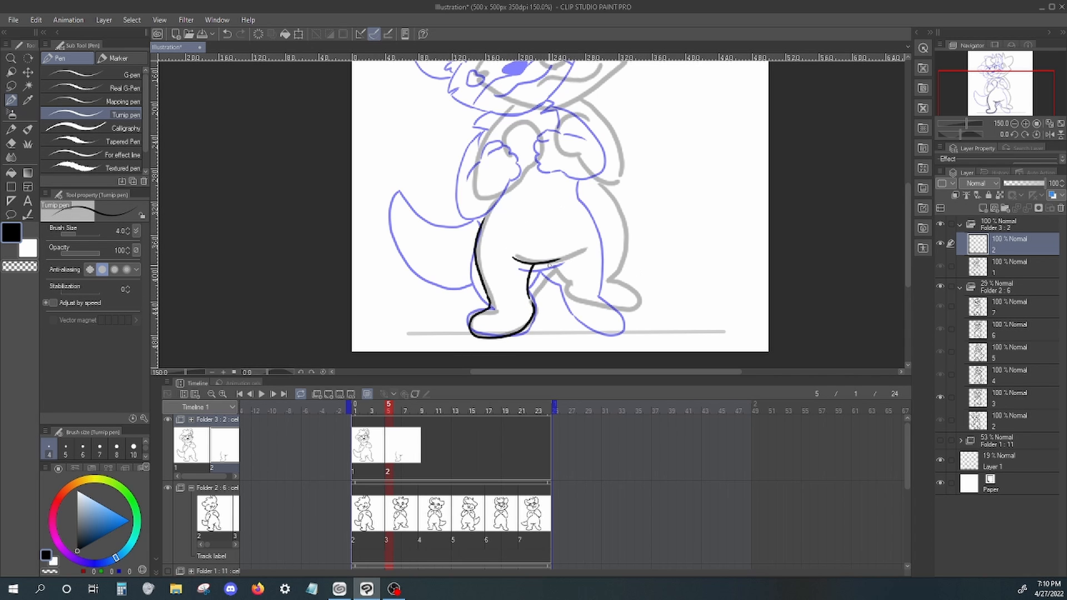
Step: Ink the other leg, its foot and the adjoining torso side of the frame 5 pose
key(ctrl+z)
mouse_move(550, 266)
mouse_down()
mouse_move(609, 317)
mouse_move(603, 286)
mouse_up()
mouse_move(604, 282)
mouse_down()
mouse_move(607, 209)
mouse_move(592, 186)
mouse_up()
key(ctrl+z)
drag(604, 285, 585, 183)
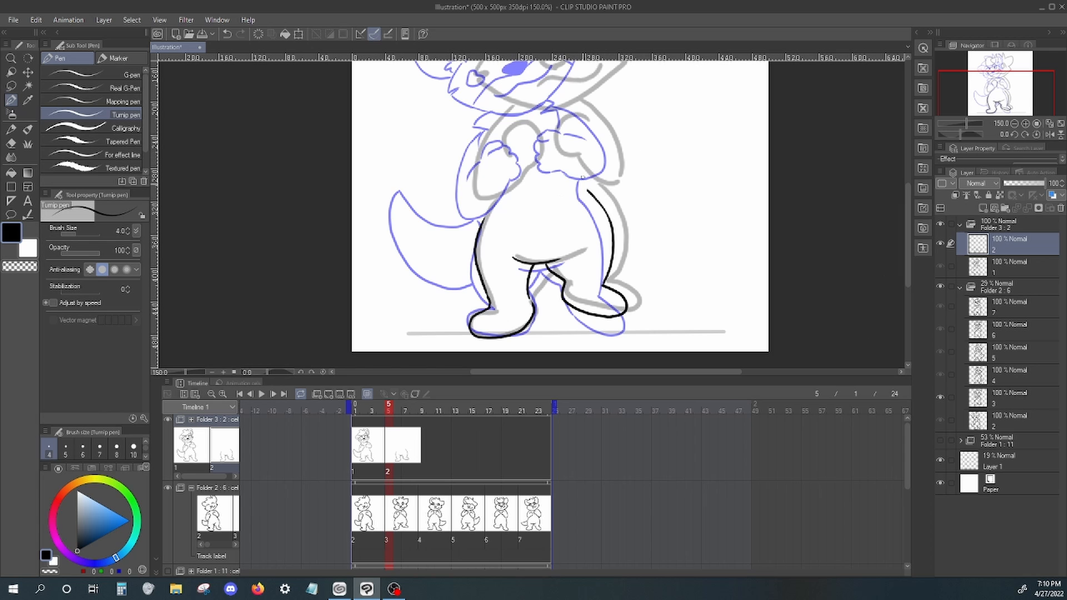
Step: Ink both frame 5 paws, rotate them slightly clockwise into place and clear the selection
drag(907, 282, 912, 265)
drag(483, 200, 509, 226)
click(11, 85)
drag(489, 172, 484, 181)
key(ctrl+t)
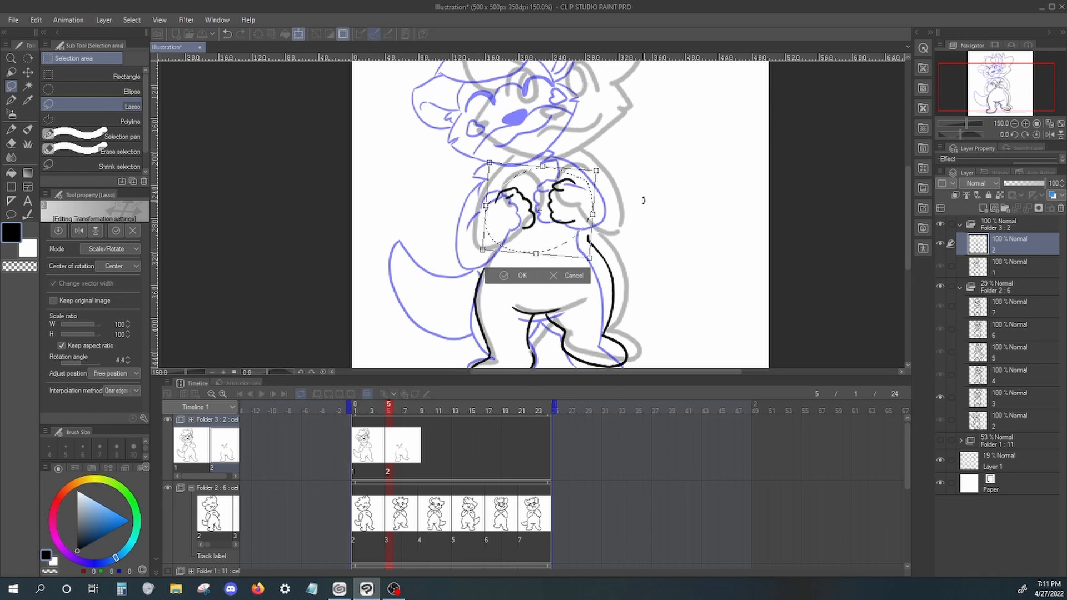
click(538, 270)
mouse_move(534, 209)
mouse_down()
mouse_move(548, 202)
mouse_move(610, 275)
mouse_up()
click(131, 20)
click(146, 44)
Step: Ink the arms, chest fur and tail of the frame 5 pose
scroll(493, 158, up, 3)
drag(515, 269, 464, 272)
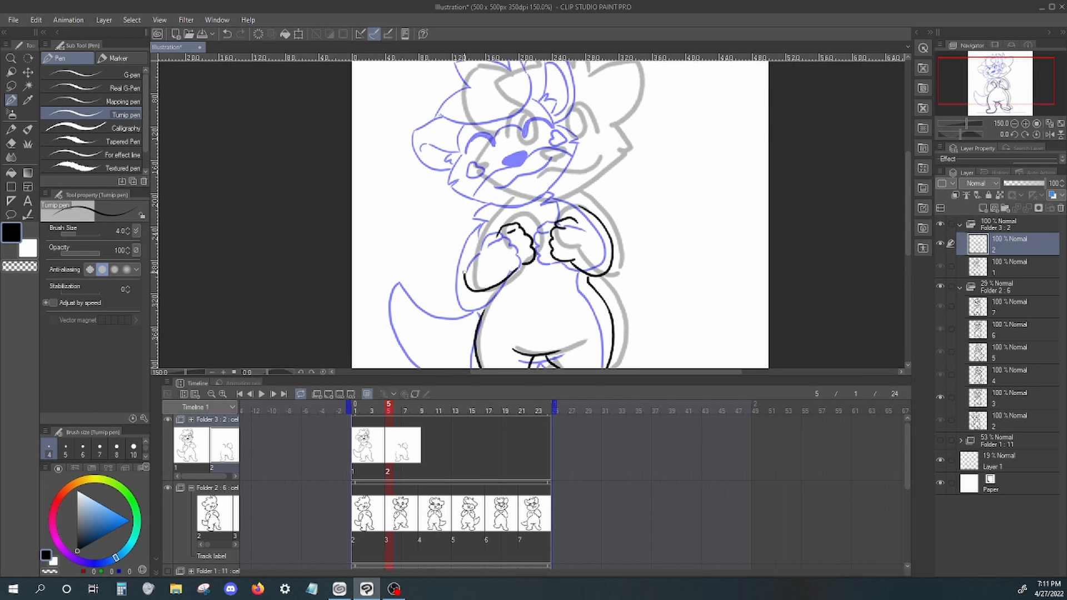
drag(907, 248, 907, 267)
drag(482, 282, 424, 318)
drag(530, 300, 549, 311)
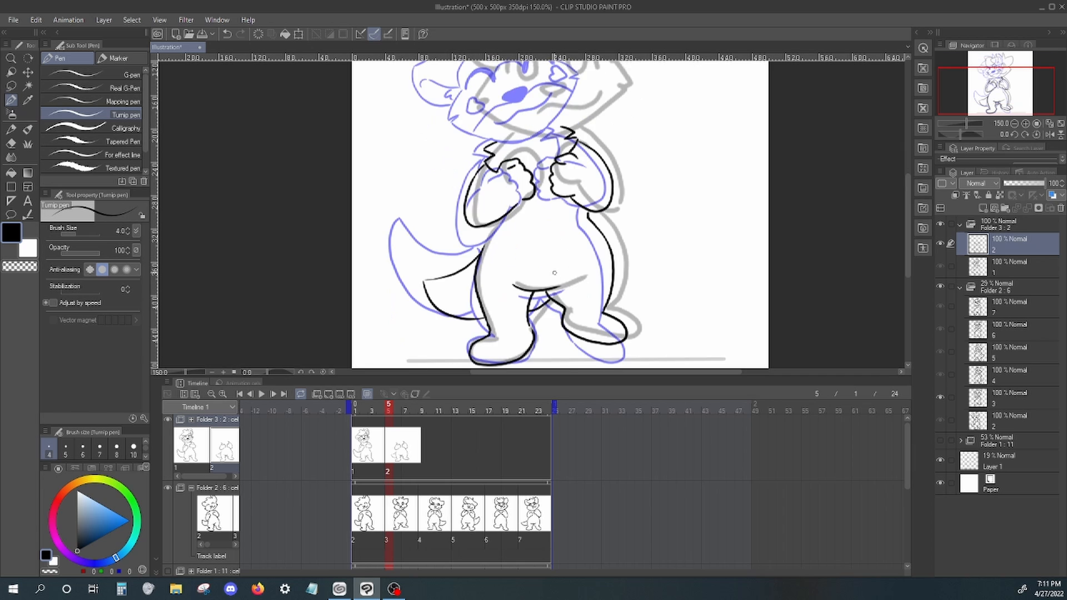
Step: Ink the nose, mouth and cheek hearts of the frame 5 pose, undoing the stray face strokes
scroll(514, 189, up, 4)
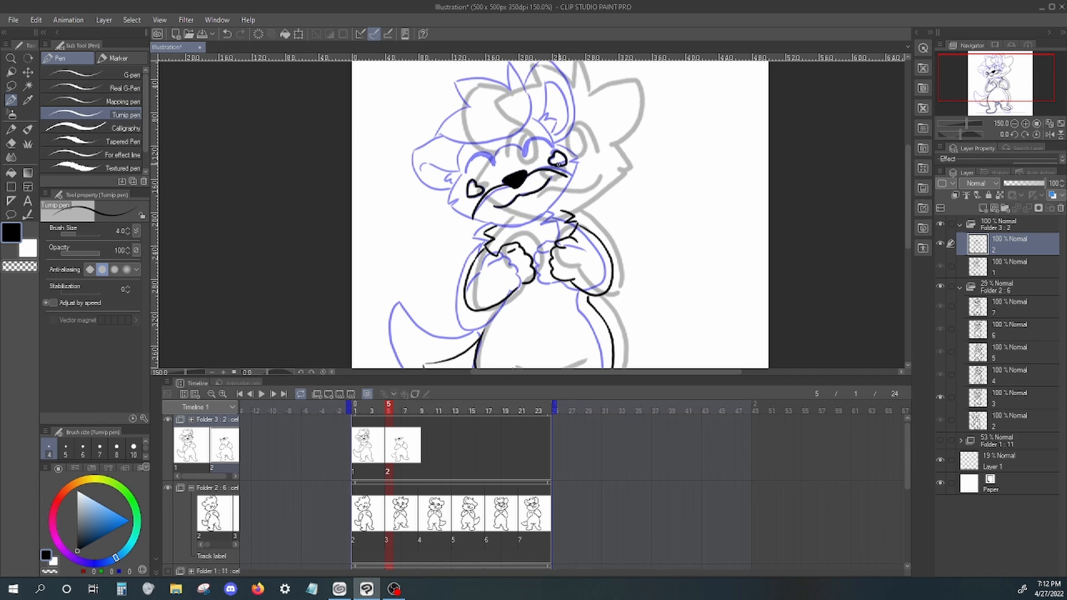
key(ctrl+z)
drag(557, 156, 558, 165)
mouse_move(559, 145)
mouse_down()
mouse_move(530, 222)
mouse_move(453, 205)
mouse_move(489, 169)
mouse_up()
key(ctrl+z)
mouse_move(520, 156)
mouse_down()
mouse_move(549, 149)
mouse_move(517, 140)
mouse_up()
key(ctrl+z)
key(ctrl+z)
key(ctrl+z)
Step: Ink the eyes, head outline, hair and ears of the frame 5 pose
drag(907, 241, 908, 232)
drag(468, 152, 461, 199)
mouse_move(523, 131)
mouse_down()
mouse_move(529, 119)
mouse_move(558, 170)
mouse_up()
drag(528, 128, 504, 116)
mouse_move(505, 117)
mouse_down()
mouse_move(467, 139)
mouse_move(510, 157)
mouse_up()
key(c)
key(bracketright)
key(bracketright)
key(bracketright)
key(bracketright)
key(bracketleft)
key(bracketleft)
key(bracketleft)
key(bracketleft)
key(c)
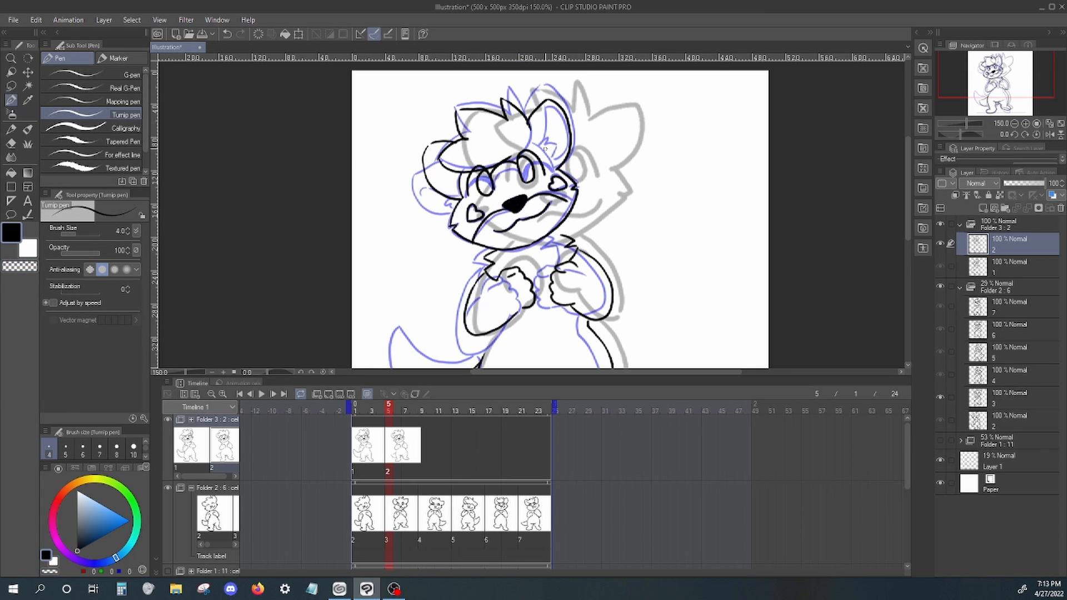
scroll(439, 178, down, 2)
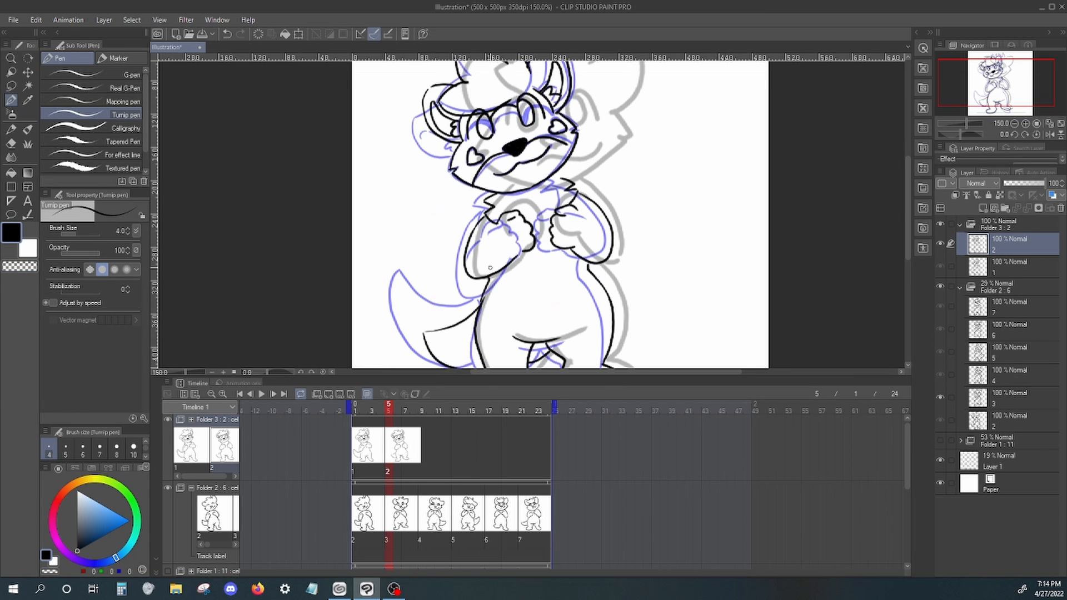
Step: Lasso the frame 5 head, rotate it slightly clockwise, shift it a little to the right and clear the selection
click(211, 371)
click(10, 86)
drag(481, 86, 459, 111)
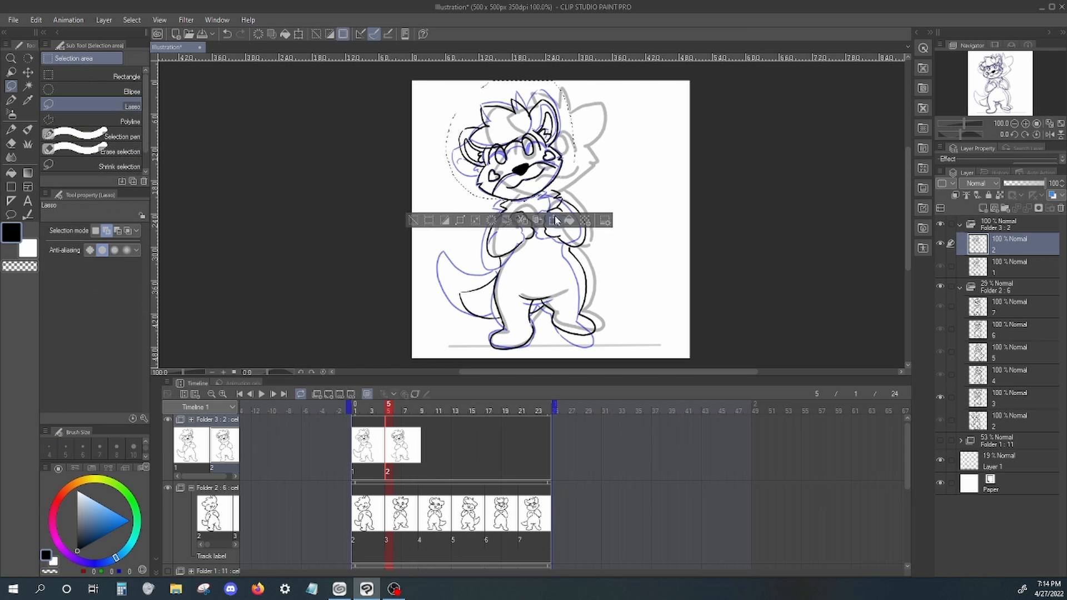
click(550, 220)
drag(590, 167, 590, 170)
drag(549, 161, 555, 163)
click(494, 222)
key(ctrl+d)
key(p)
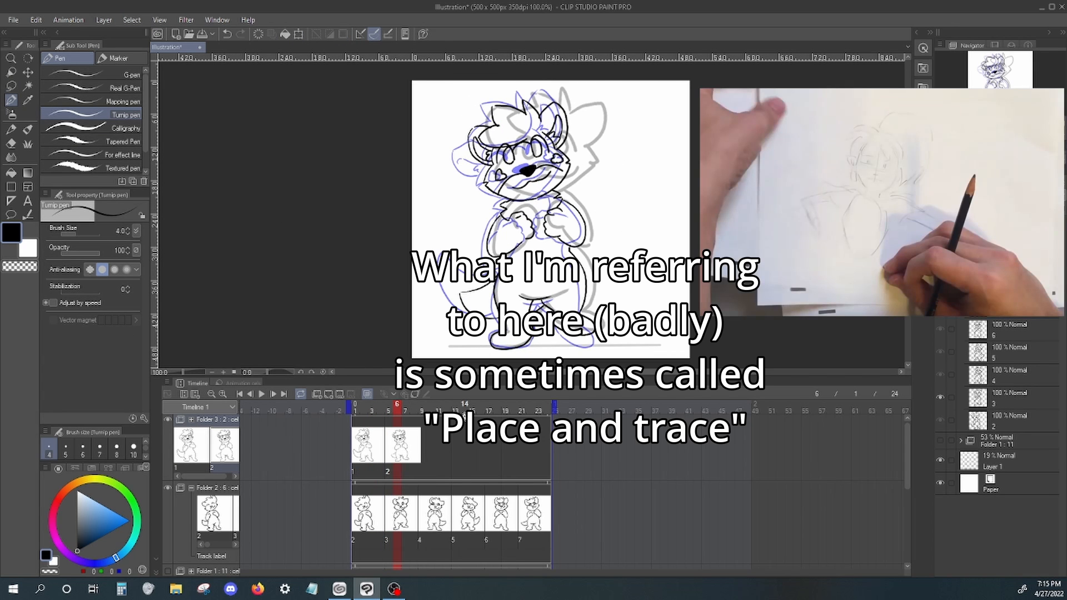
Step: Lasso the frame 5 head again and nudge it slightly further to the right
click(423, 472)
click(11, 86)
drag(587, 141, 481, 111)
key(ctrl+t)
drag(587, 141, 591, 146)
key(Return)
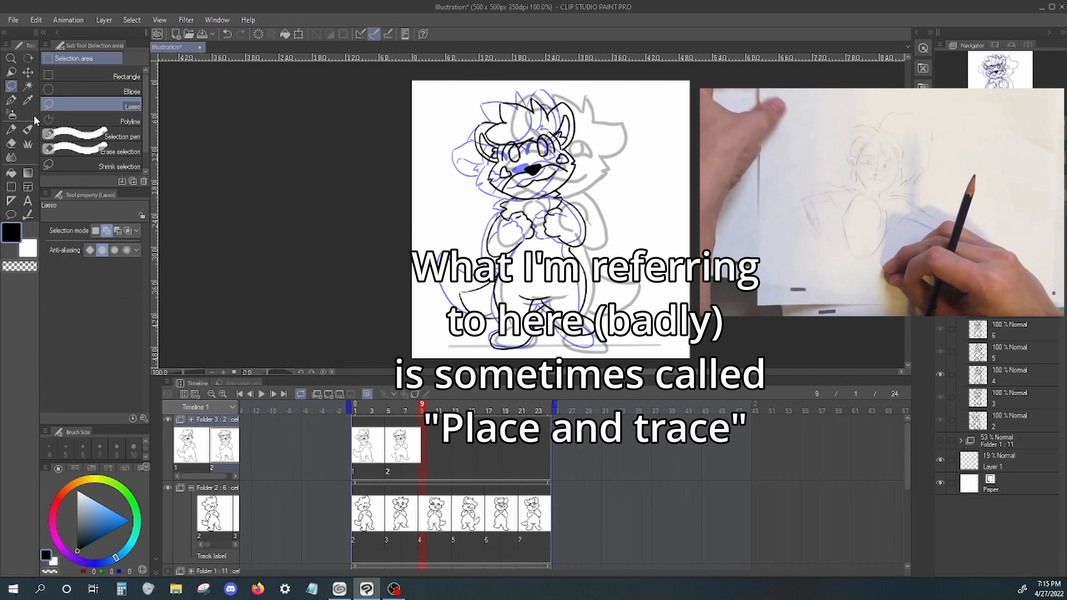
Step: Save the animation file under the name Nori anim
key(p)
key(ctrl+s)
double_click(261, 127)
text(Nori anim)
key(Return)
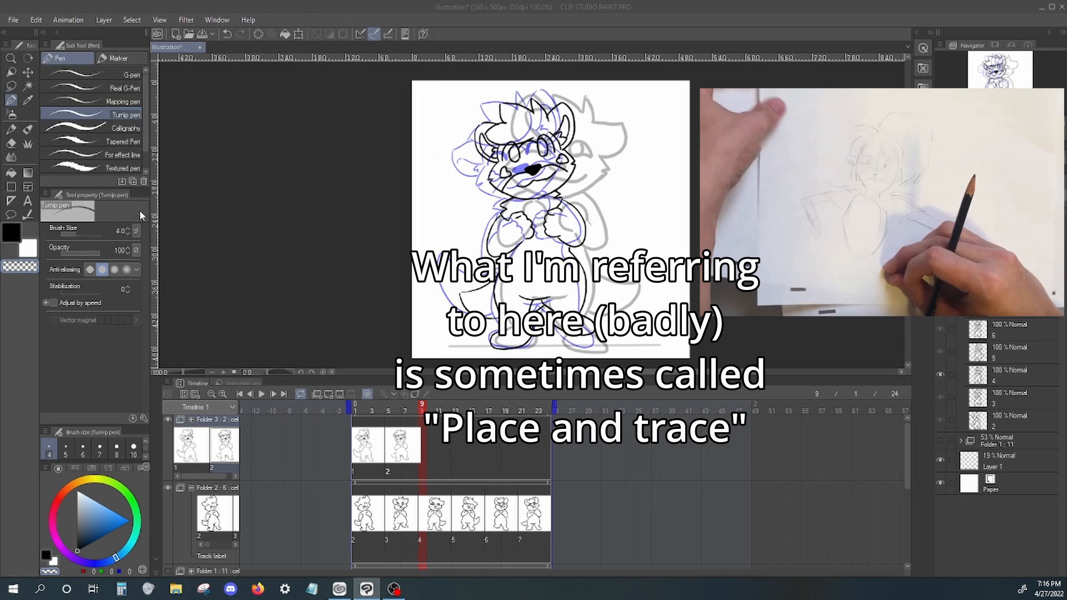
Step: Add a new animation cel at frame 9 of Folder 3 and ink the eyes, nose, mouth and head outline
right_click(423, 444)
click(492, 449)
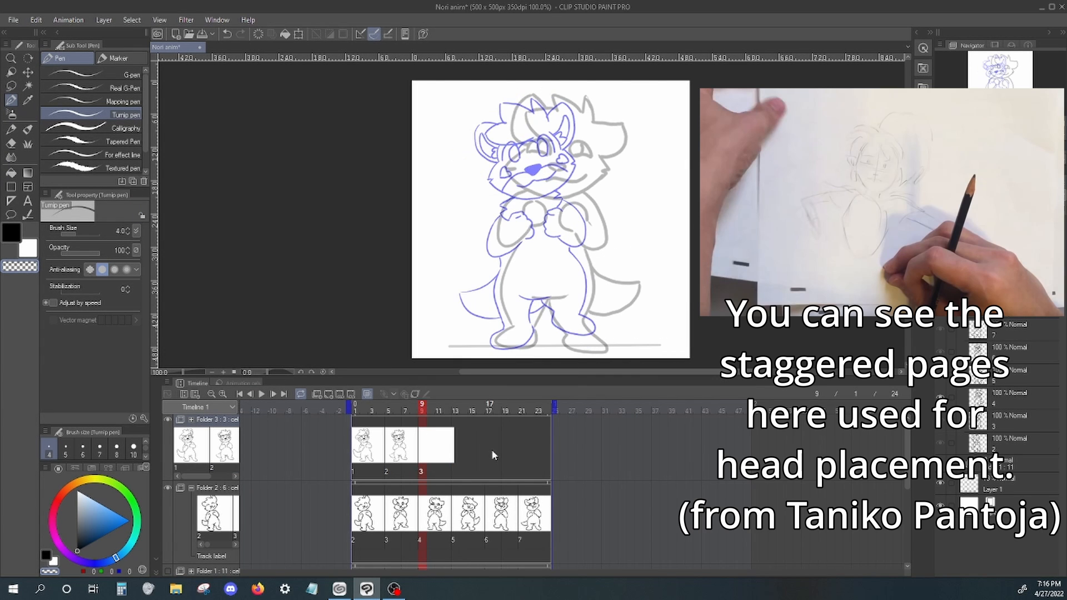
key(ctrl+plus)
scroll(531, 198, up, 1)
key(c)
drag(532, 204, 545, 195)
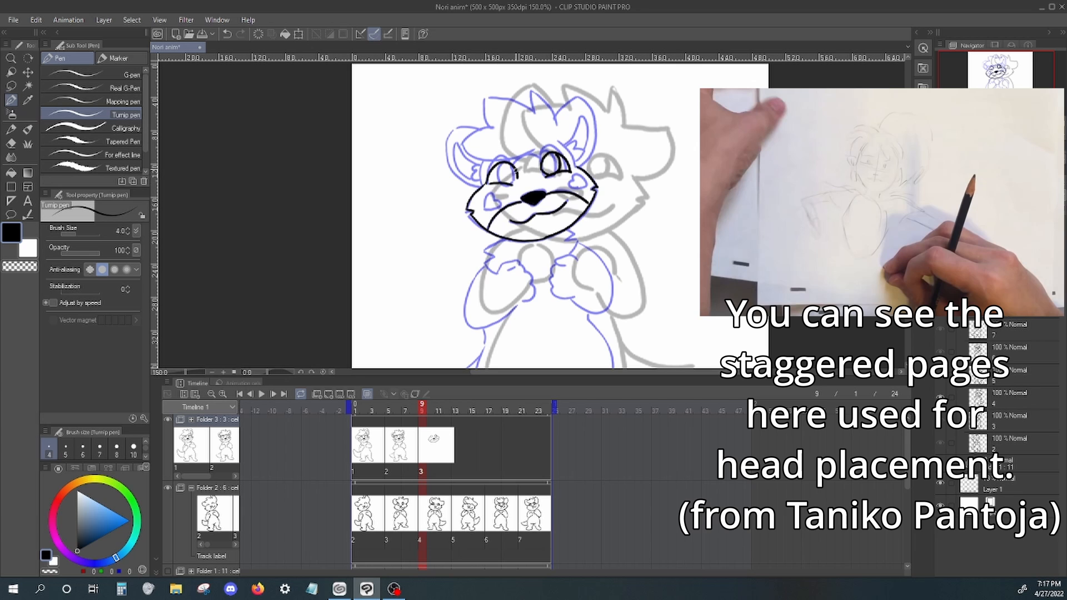
Step: Ink the cheek hearts, both ears and the hair of the frame 9 pose
drag(490, 195, 486, 208)
drag(576, 177, 585, 185)
drag(558, 122, 580, 168)
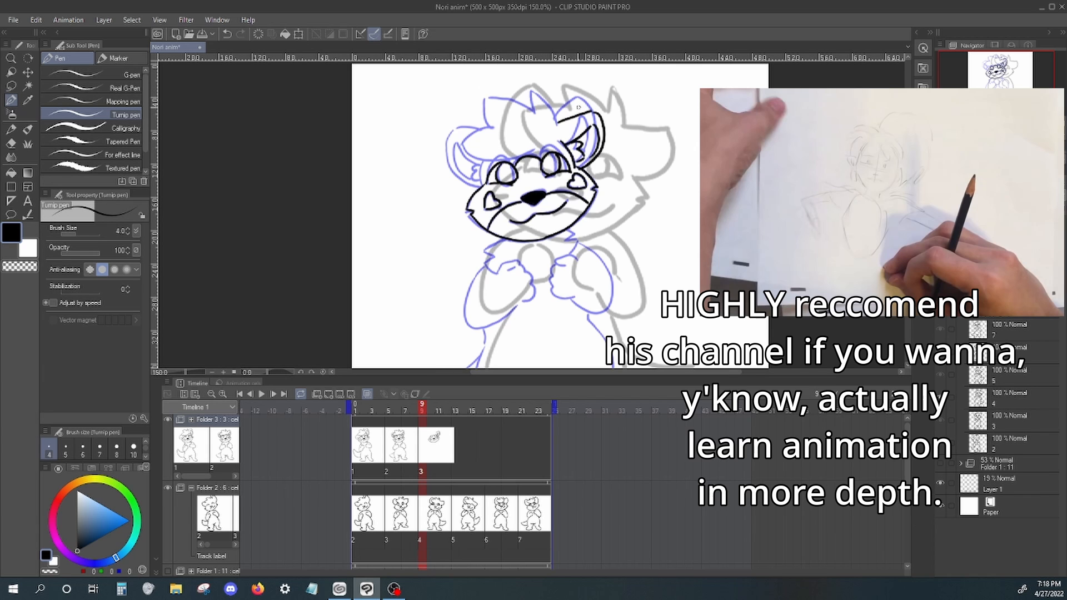
key(ctrl+z)
drag(492, 124, 481, 181)
drag(487, 162, 482, 182)
drag(484, 151, 471, 159)
drag(506, 94, 463, 166)
Step: Lasso the frame 9 head, shift it right, rotate it slightly clockwise to level it and clear the selection
key(m)
mouse_move(561, 73)
mouse_down()
mouse_move(652, 156)
mouse_move(633, 103)
mouse_up()
key(ctrl+t)
drag(533, 194, 570, 193)
key(Return)
key(ctrl+d)
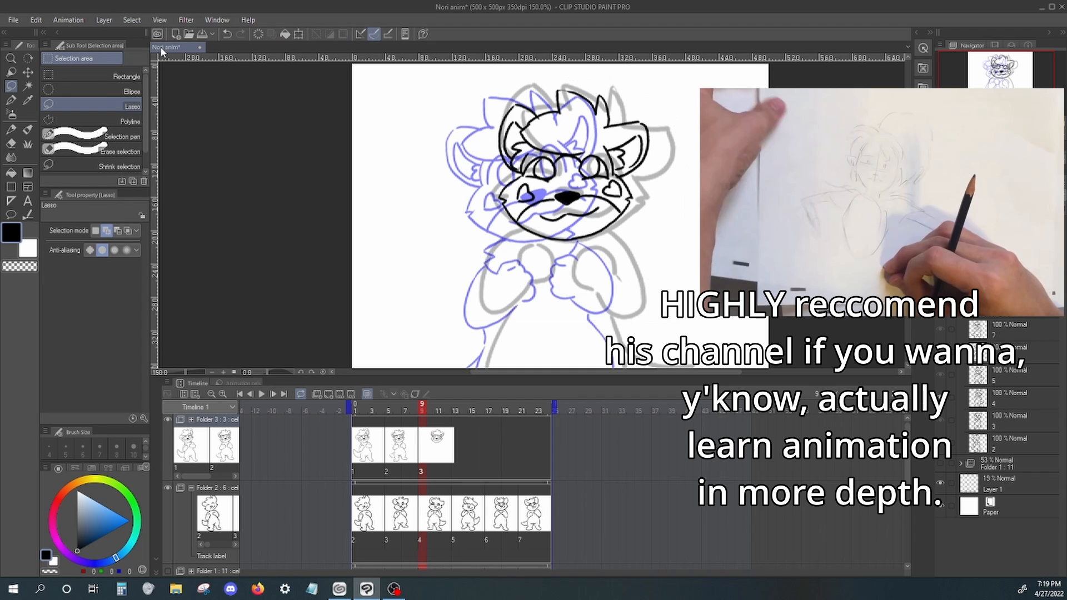
Step: Ink the paws of the frame 9 pose and move them into place below the head
scroll(559, 216, down, 1)
click(11, 100)
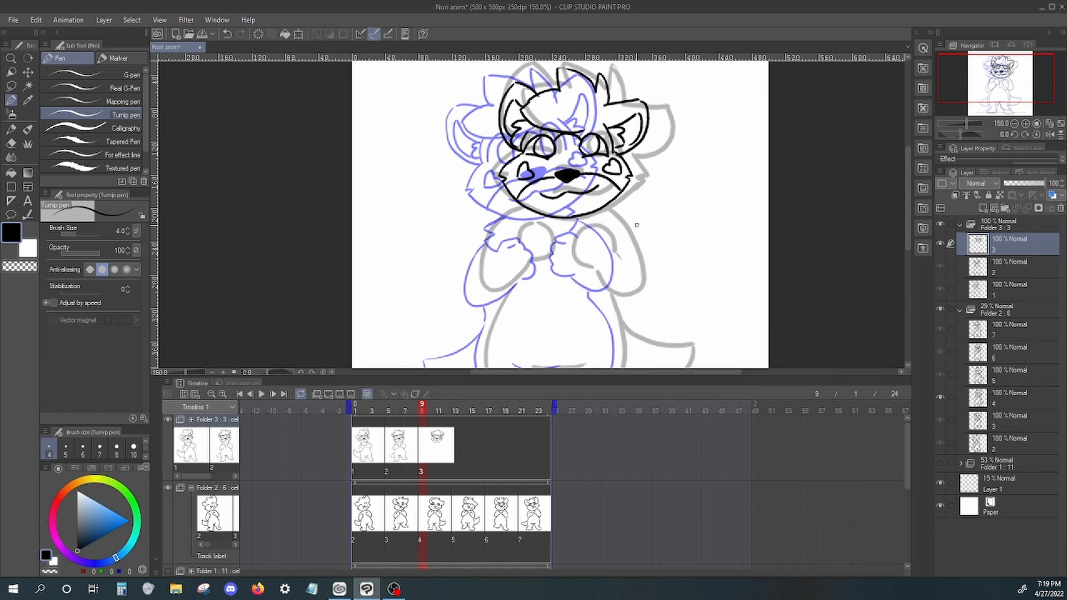
drag(530, 261, 522, 278)
key(m)
key(ctrl+t)
mouse_move(495, 234)
mouse_down()
mouse_move(489, 245)
mouse_move(564, 253)
mouse_up()
key(Return)
key(p)
Step: Ink both arms and the chest fur of the frame 9 pose
drag(528, 209, 509, 220)
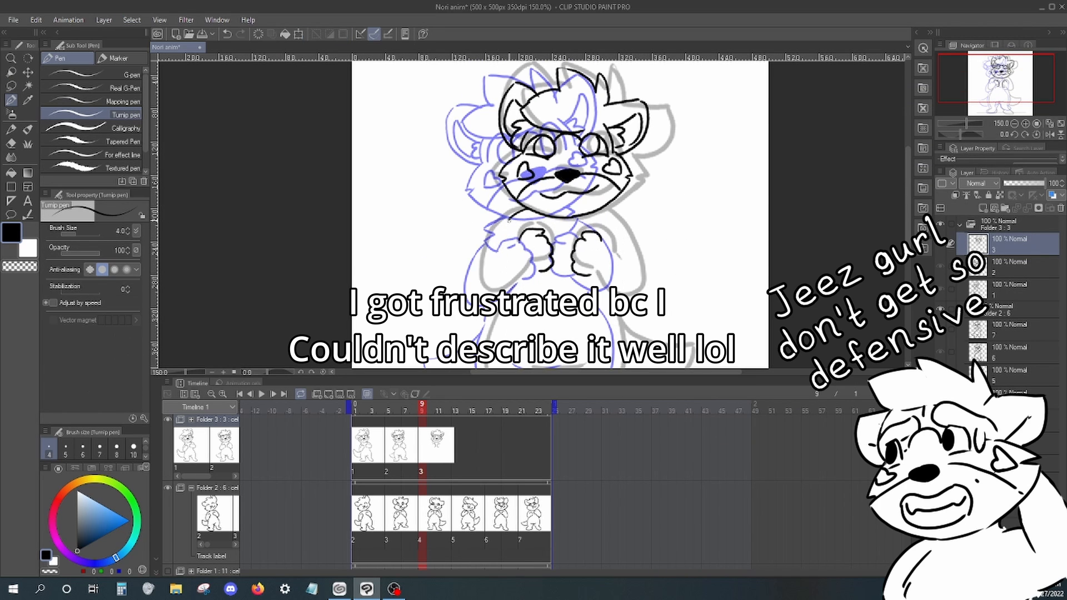
drag(611, 216, 591, 292)
drag(502, 216, 533, 283)
scroll(868, 200, down, 2)
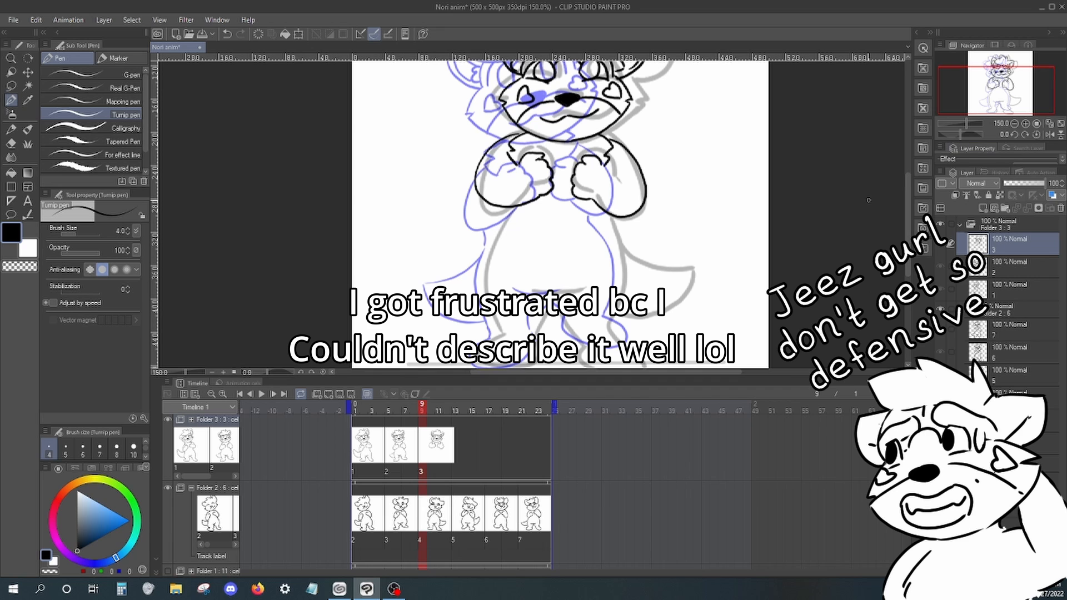
Step: Ink the torso sides, belly line, legs and feet of the frame 9 pose, redoing the misplaced strokes
scroll(625, 210, down, 2)
mouse_move(605, 126)
mouse_down()
mouse_move(630, 265)
mouse_move(573, 229)
mouse_move(549, 195)
mouse_move(569, 195)
mouse_up()
mouse_move(544, 199)
mouse_down()
mouse_move(490, 240)
mouse_move(476, 195)
mouse_up()
key(ctrl+z)
key(ctrl+z)
key(ctrl+z)
key(ctrl+z)
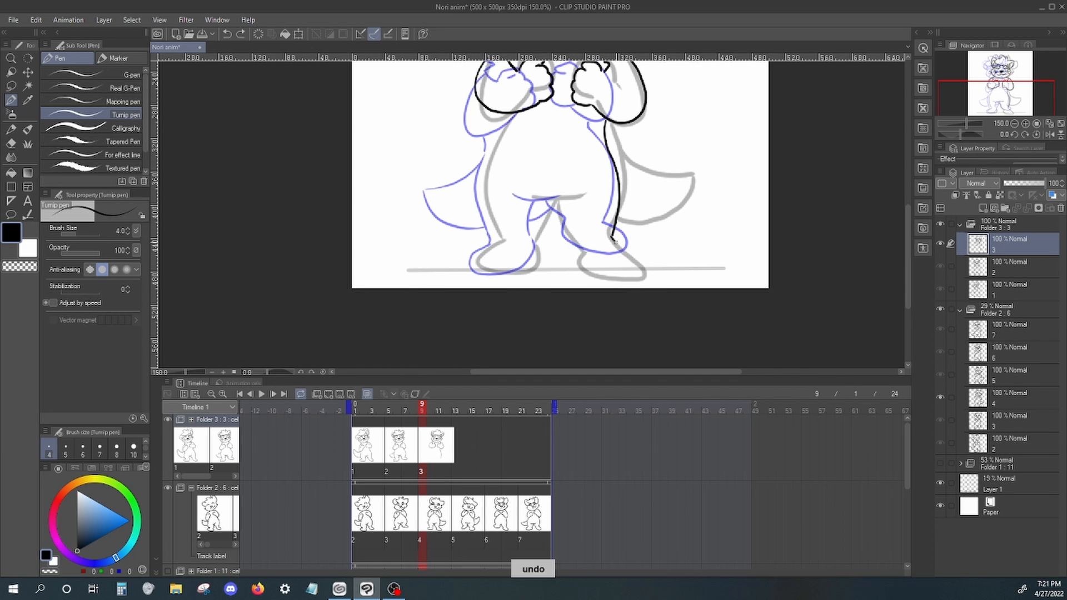
drag(611, 238, 563, 194)
key(ctrl+z)
drag(531, 249, 482, 158)
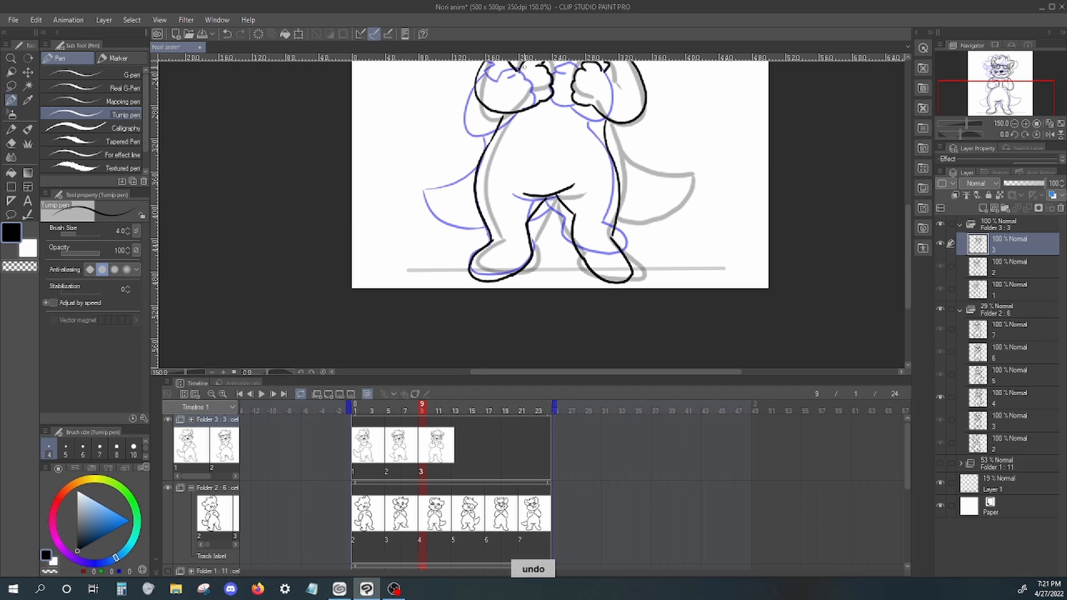
Step: Ink the tail of the frame 9 pose, including the part seen between the legs
key(ctrl+z)
drag(496, 113, 490, 142)
key(ctrl+z)
drag(611, 157, 640, 201)
key(ctrl+z)
drag(541, 209, 572, 221)
mouse_move(611, 158)
mouse_down()
mouse_move(658, 184)
mouse_move(615, 224)
mouse_up()
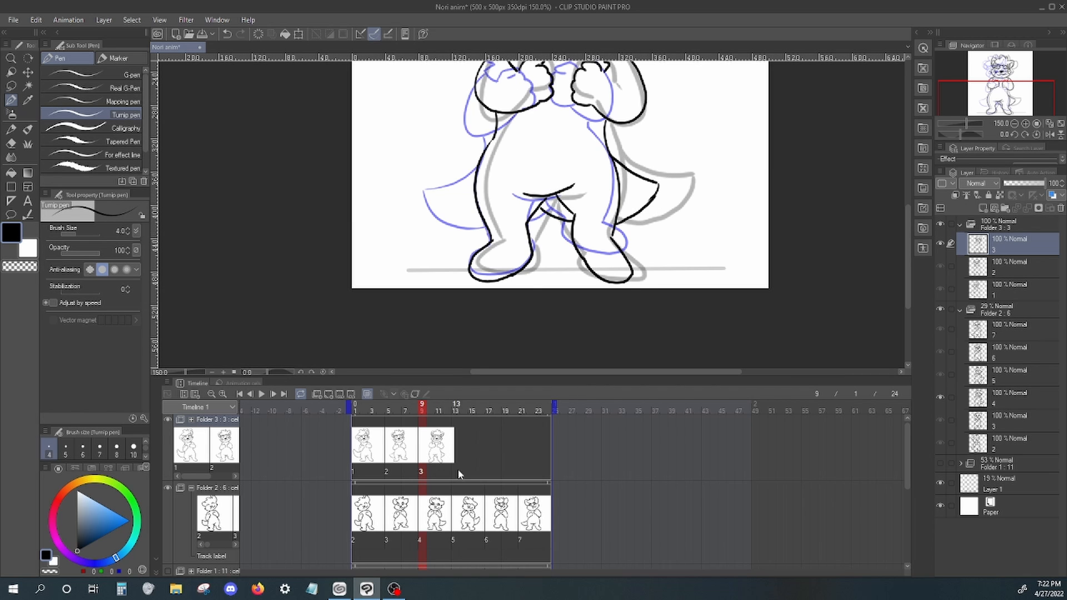
Step: Add a new animation cel at frame 13 of Folder 3
click(458, 469)
right_click(462, 458)
click(494, 205)
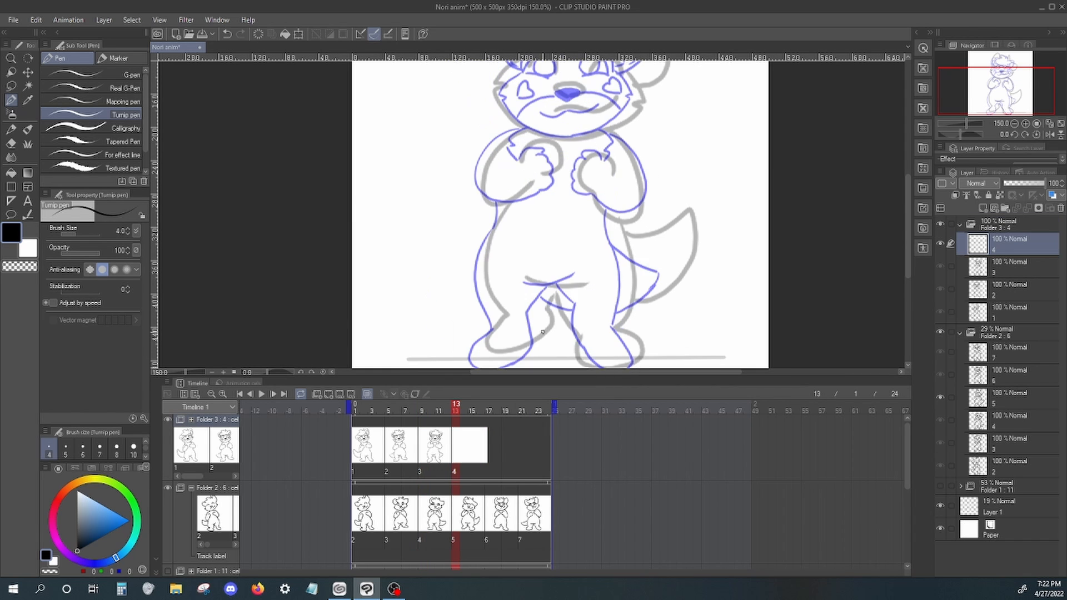
mouse_move(908, 256)
mouse_down()
mouse_move(908, 280)
mouse_move(909, 241)
mouse_up()
key(ctrl+minus)
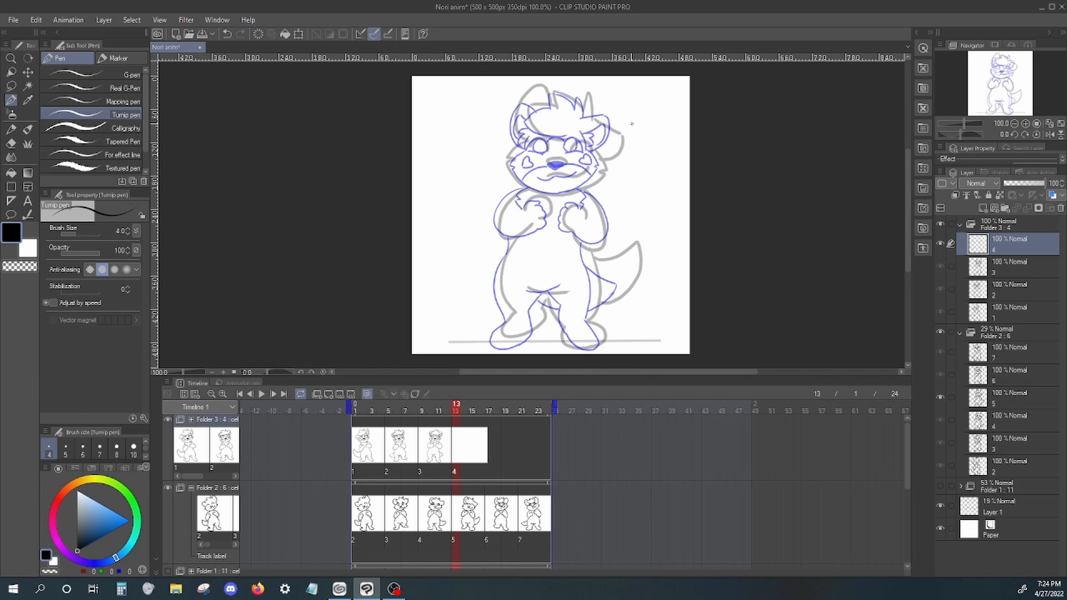
Step: Ink the nose, mouth, head outline, cheek hearts and thick closed eyes of the frame 13 pose
key(ctrl+plus)
drag(559, 198, 579, 197)
drag(506, 176, 630, 200)
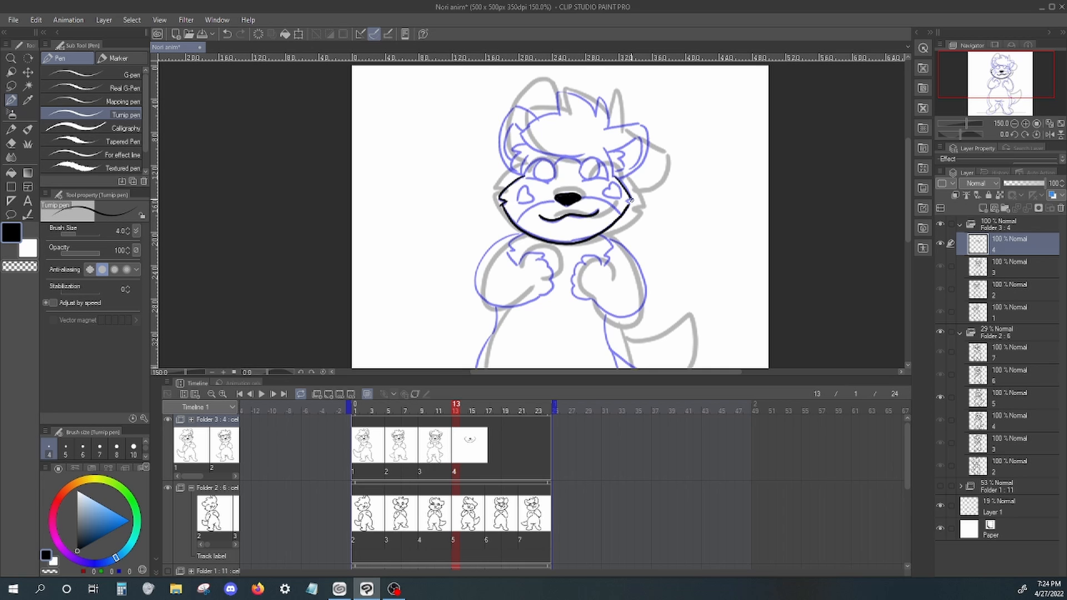
drag(582, 170, 594, 163)
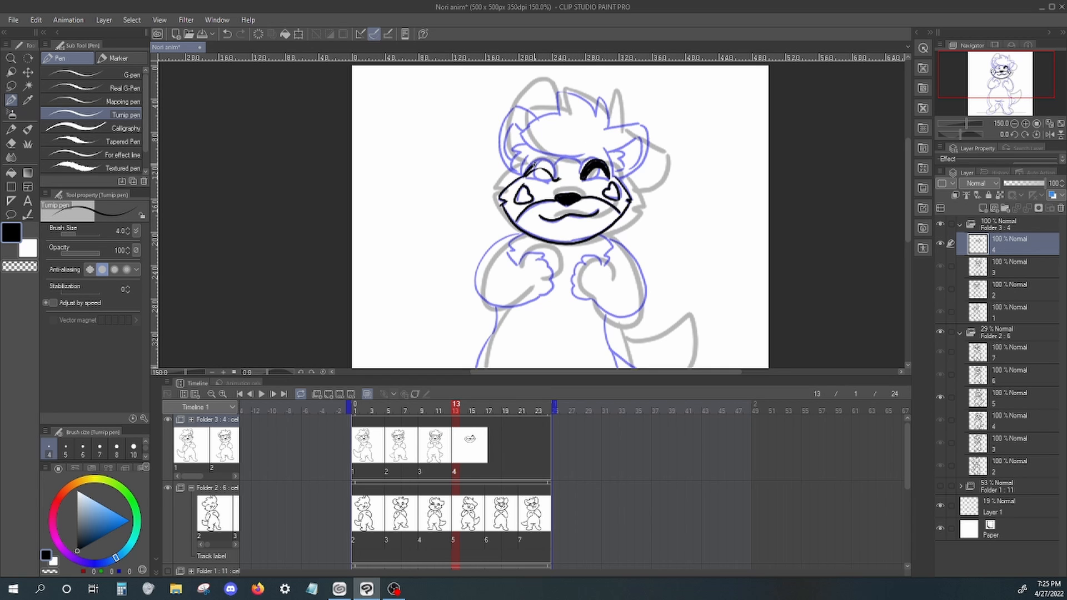
mouse_move(525, 176)
mouse_down()
mouse_move(556, 178)
mouse_move(547, 166)
mouse_up()
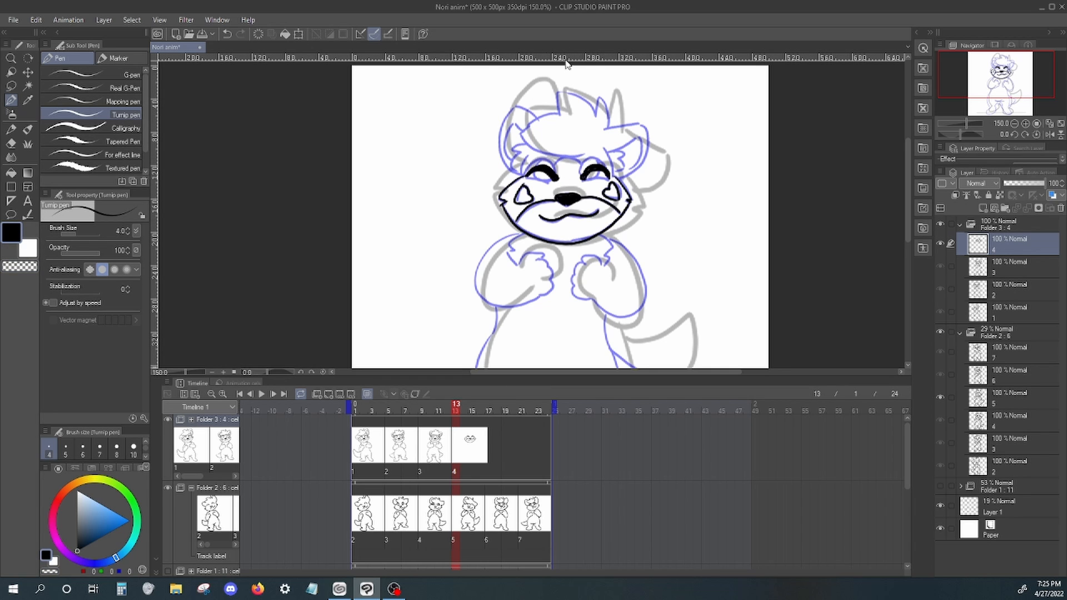
Step: Ink the ears and hair of the frame 13 head, undoing the misplaced strokes
drag(547, 114, 524, 175)
drag(598, 104, 609, 133)
drag(528, 121, 597, 117)
drag(528, 123, 606, 149)
drag(611, 134, 626, 186)
key(ctrl+z)
mouse_move(608, 154)
mouse_down()
mouse_move(634, 166)
mouse_move(625, 184)
mouse_up()
key(ctrl+z)
mouse_move(523, 118)
mouse_down()
mouse_move(526, 173)
mouse_move(592, 191)
mouse_up()
key(ctrl+z)
key(ctrl+z)
Step: Lasso the paws of the frame 13 pose and shift them slightly down
scroll(884, 215, down, 3)
key(m)
mouse_move(519, 149)
mouse_down()
mouse_move(536, 182)
mouse_move(611, 217)
mouse_up()
key(ctrl+t)
drag(562, 172, 560, 184)
key(Return)
Step: Ink both arms of the frame 13 pose around the paws
drag(615, 141, 590, 204)
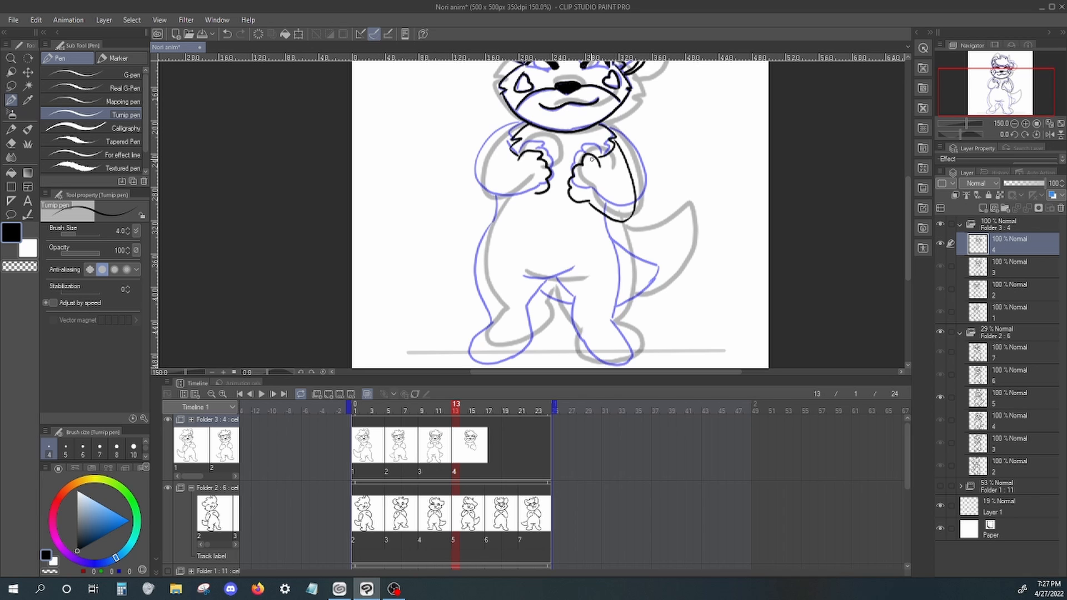
drag(518, 129, 534, 193)
key(ctrl+z)
Step: Ink the torso side, leg and foot nearest the tail and the belly line of the frame 13 pose
drag(626, 289, 588, 360)
key(ctrl+z)
drag(616, 222, 619, 327)
key(ctrl+z)
drag(588, 360, 581, 310)
scroll(581, 250, down, 3)
drag(548, 250, 603, 258)
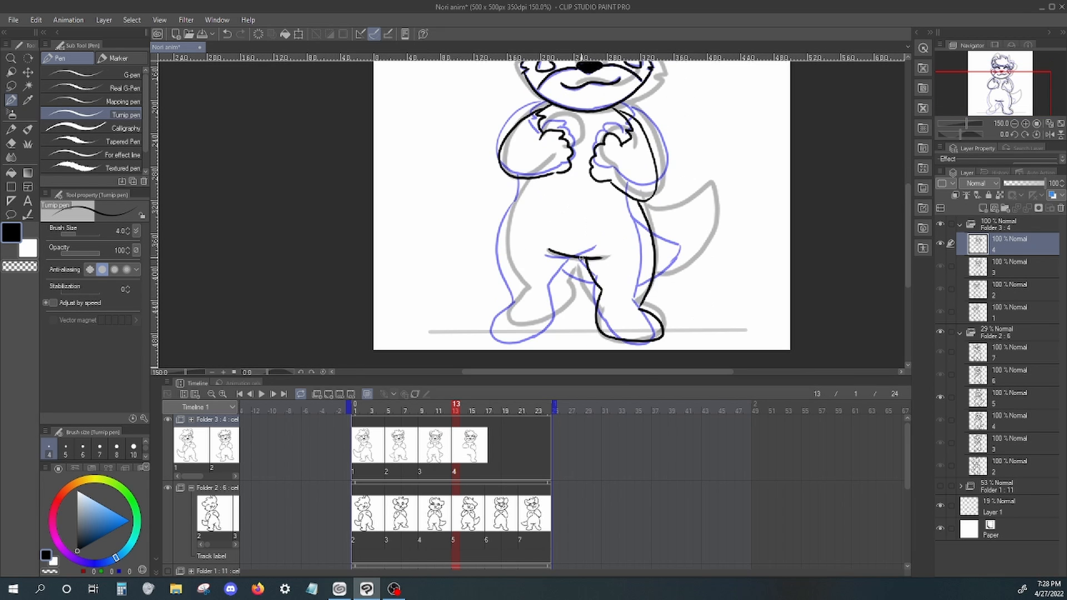
Step: Ink the other leg and foot, the adjoining torso side and the tail of the frame 13 pose
drag(525, 326, 520, 291)
key(ctrl+z)
mouse_move(525, 326)
mouse_down()
mouse_move(500, 313)
mouse_move(520, 290)
mouse_up()
drag(528, 181, 521, 288)
key(ctrl+z)
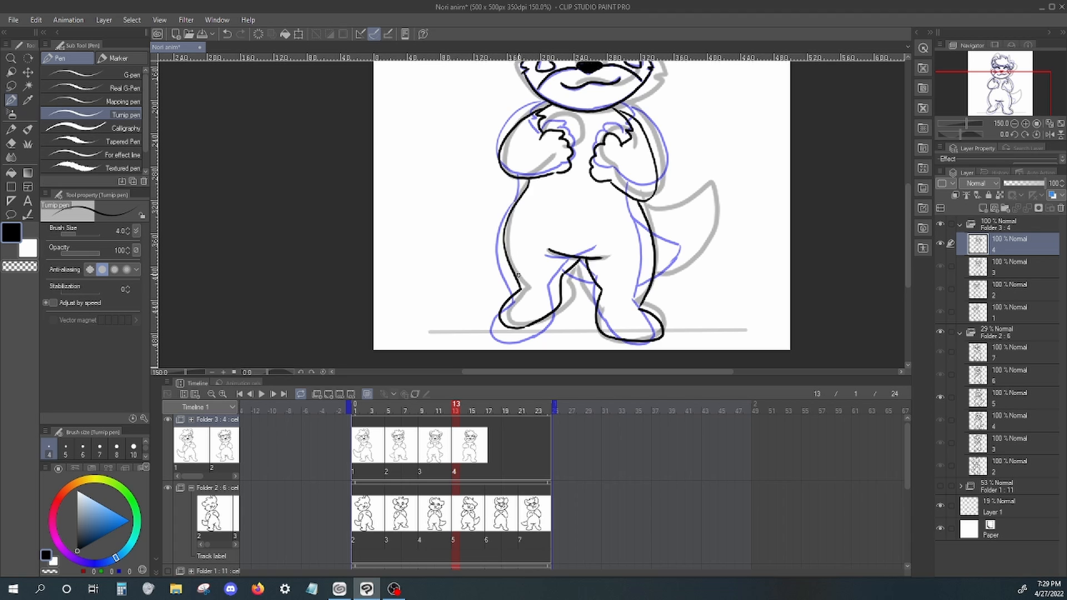
key(ctrl+z)
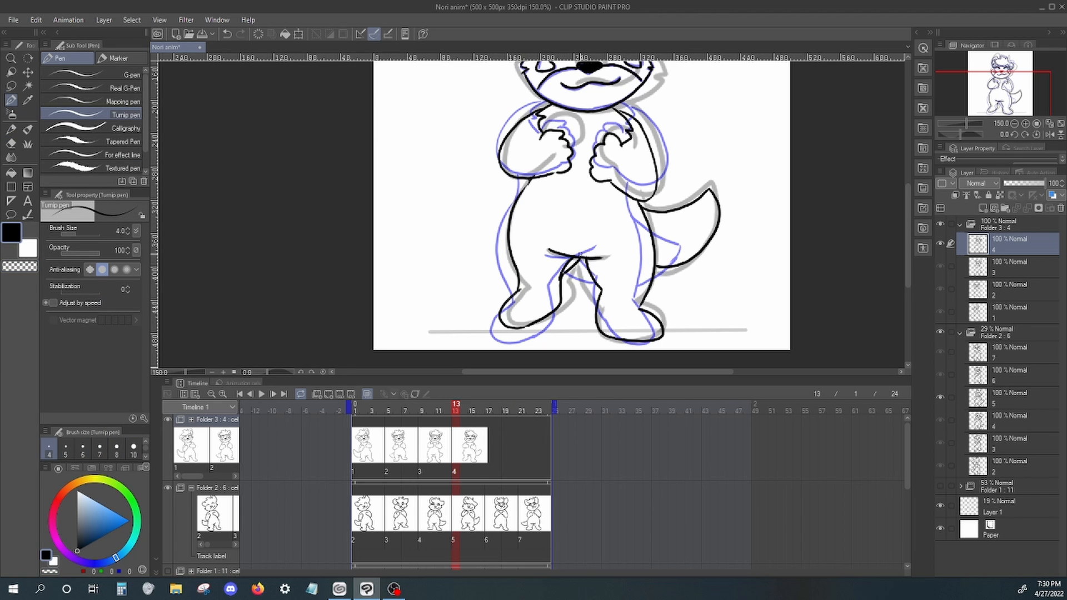
key(ctrl+z)
drag(537, 179, 518, 289)
key(ctrl+z)
Step: Add a new animation cel at frame 17 of Folder 3
click(489, 460)
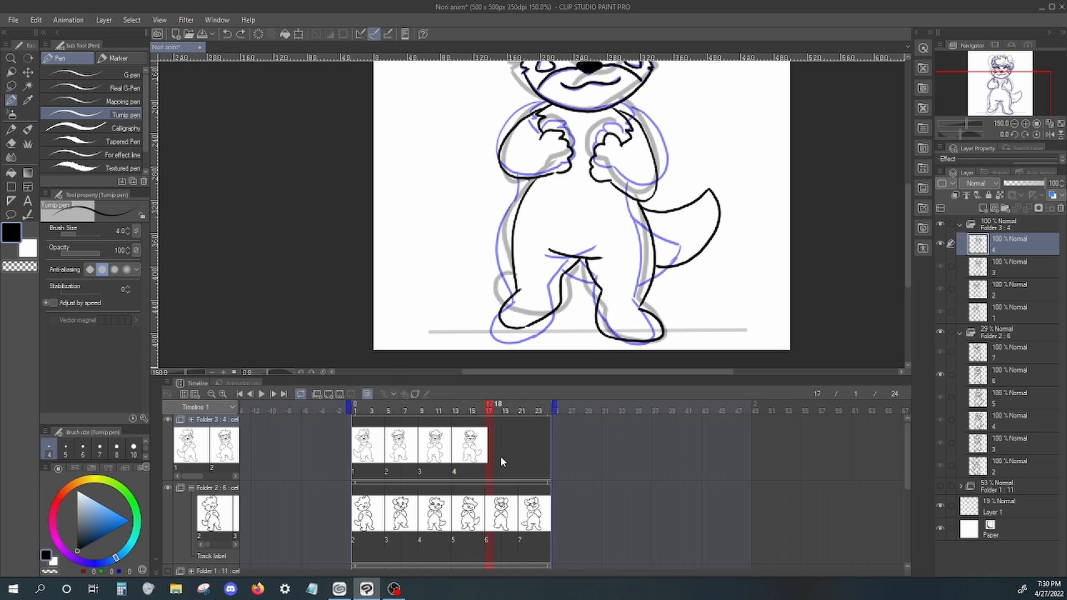
drag(907, 277, 911, 255)
key(ctrl+shift+n)
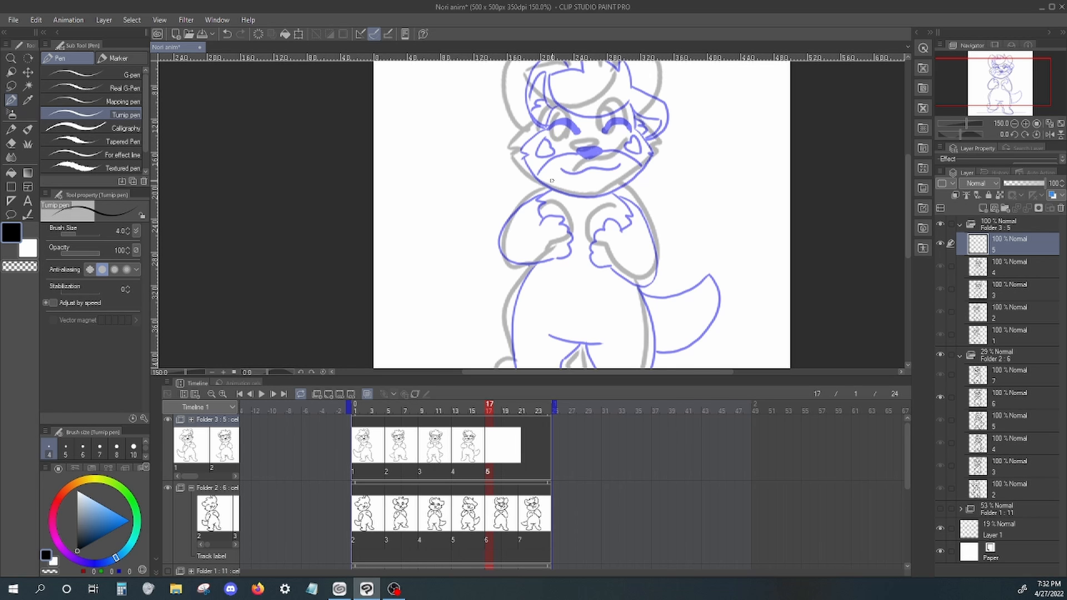
Step: Ink the eyes, hair, ears, cheek hearts and head outline of the frame 17 pose
scroll(552, 180, up, 2)
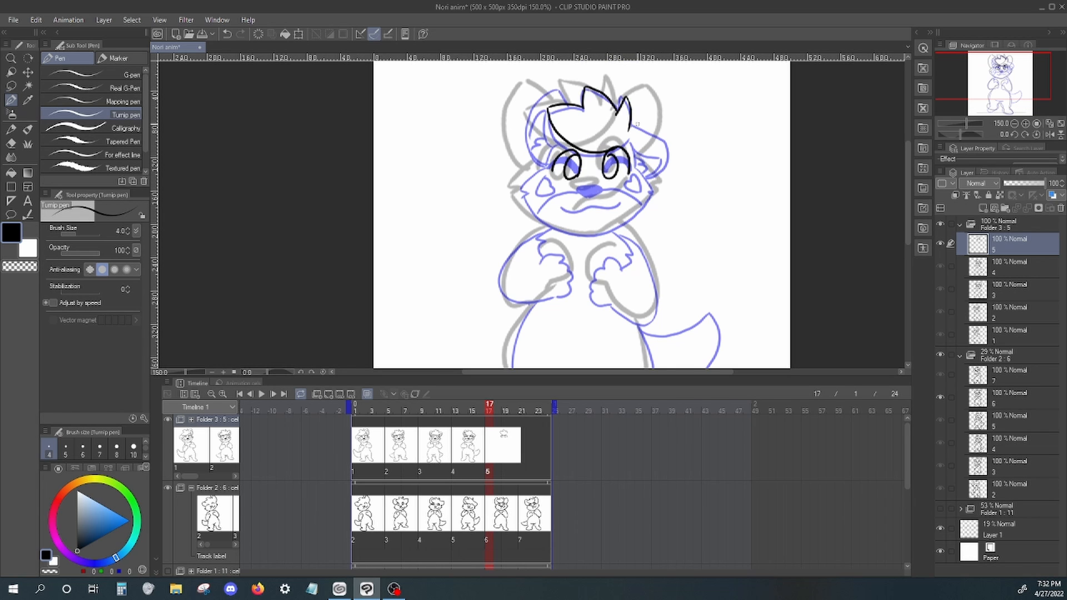
drag(633, 124, 659, 172)
mouse_move(549, 105)
mouse_down()
mouse_move(540, 169)
mouse_move(551, 154)
mouse_move(550, 193)
mouse_up()
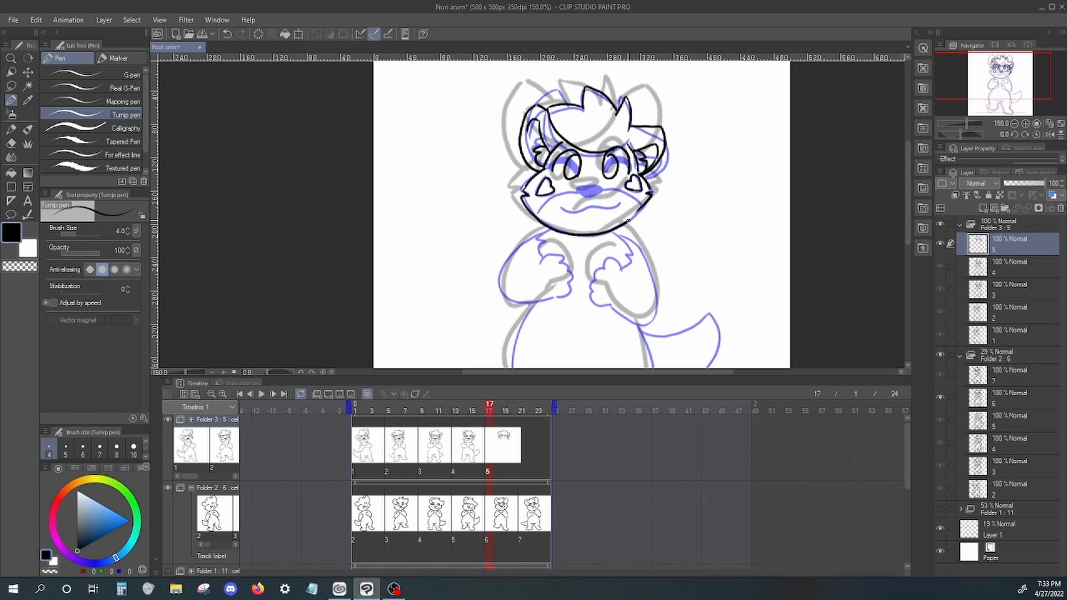
Step: Lasso the frame 17 head, rotate it about 7.1° counterclockwise, shift it slightly left and clear the selection
key(m)
drag(612, 67, 609, 68)
key(ctrl+t)
drag(706, 72, 691, 59)
drag(600, 167, 583, 163)
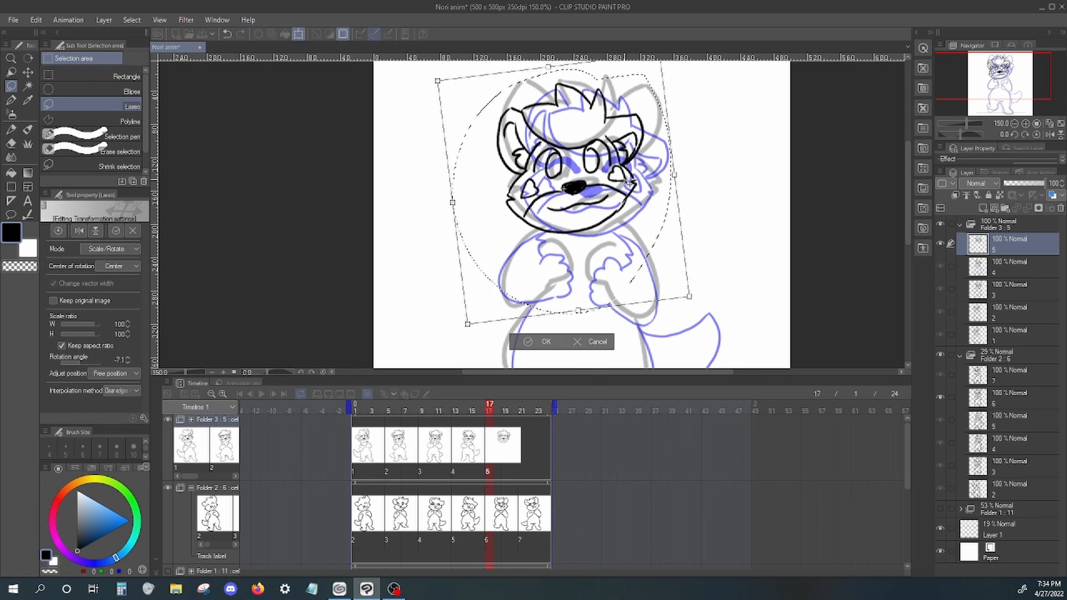
key(Return)
key(ctrl+d)
key(ctrl+z)
key(ctrl+z)
key(ctrl+z)
click(11, 100)
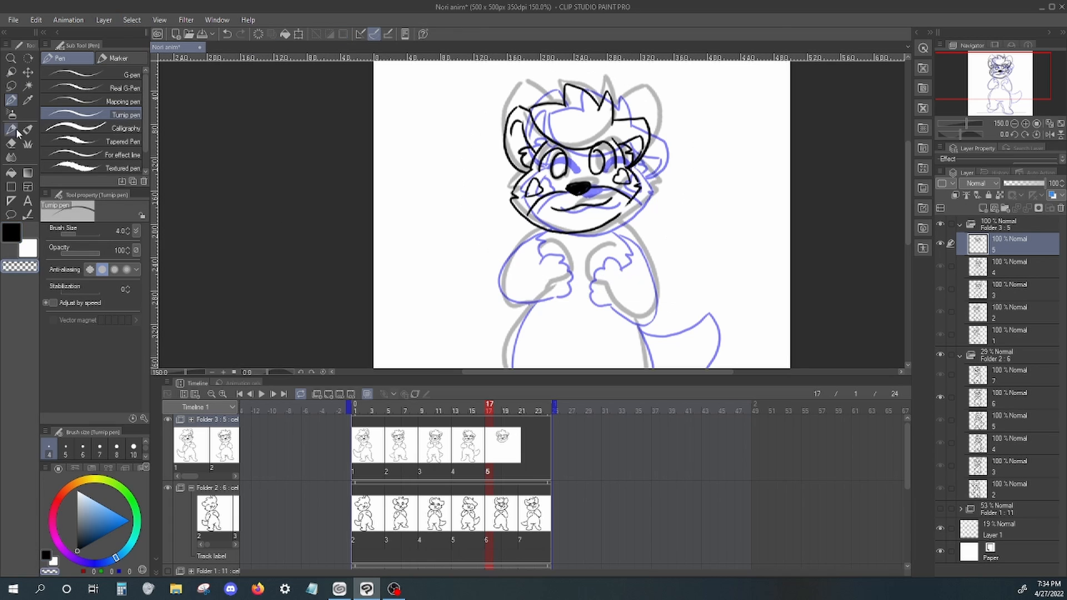
Step: Ink the arms, torso, legs, feet and tail of the frame 17 pose
click(19, 266)
key(ctrl+minus)
key(Left)
key(c)
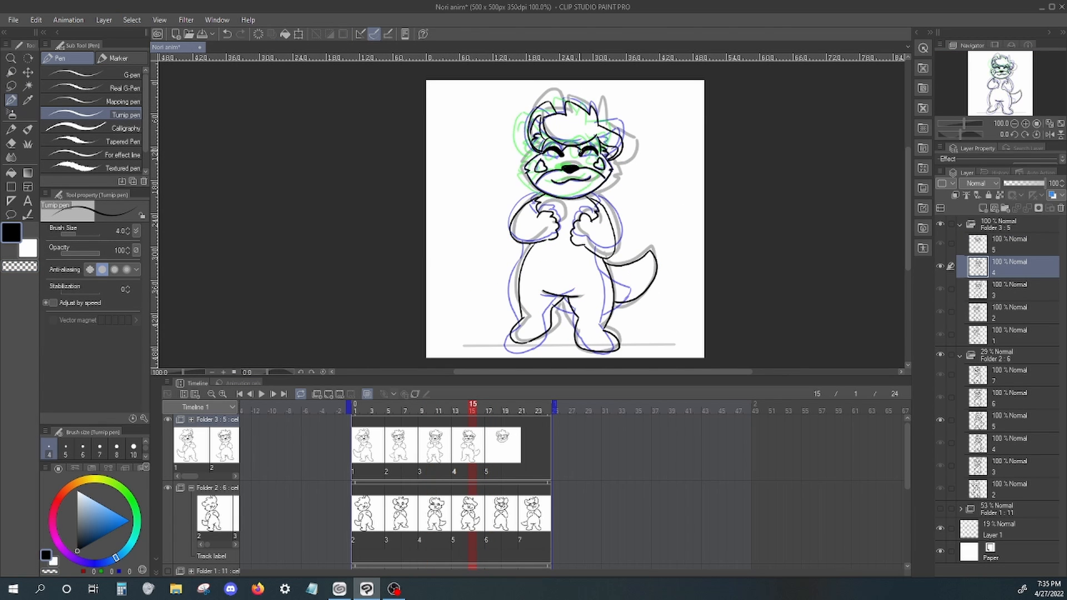
key(Right)
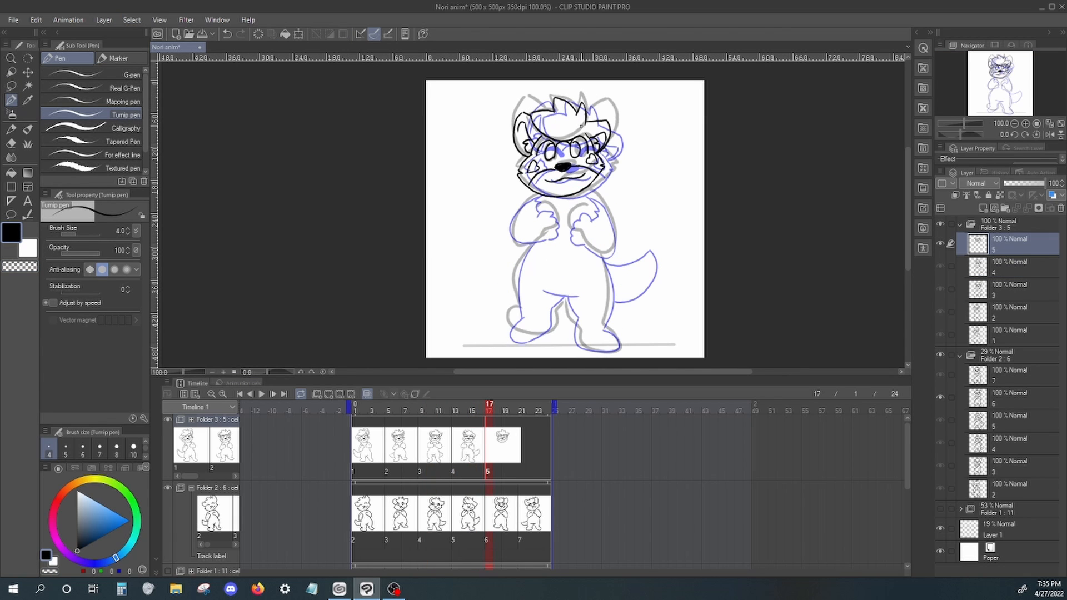
key(m)
drag(563, 201, 540, 215)
key(ctrl+d)
key(p)
mouse_move(591, 195)
mouse_down()
mouse_move(585, 245)
mouse_move(558, 297)
mouse_move(574, 295)
mouse_up()
key(ctrl+z)
key(ctrl+z)
key(ctrl+z)
mouse_move(600, 255)
mouse_down()
mouse_move(606, 311)
mouse_move(566, 297)
mouse_up()
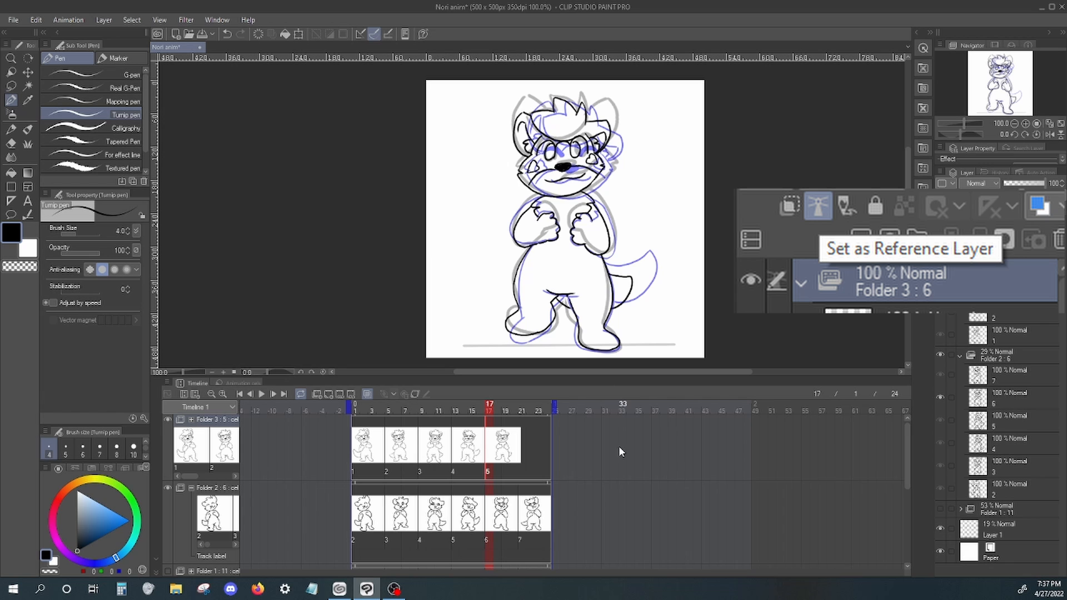
Step: Add a new animation cel at frame 21 of Folder 3 and ink both hands of the pose
click(527, 448)
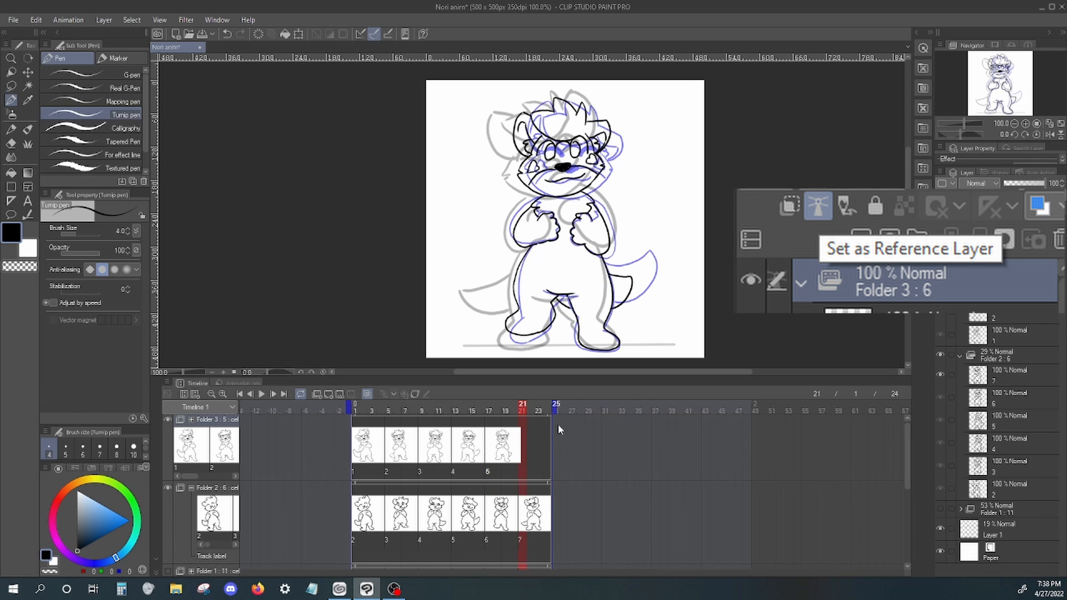
key(ctrl+shift+n)
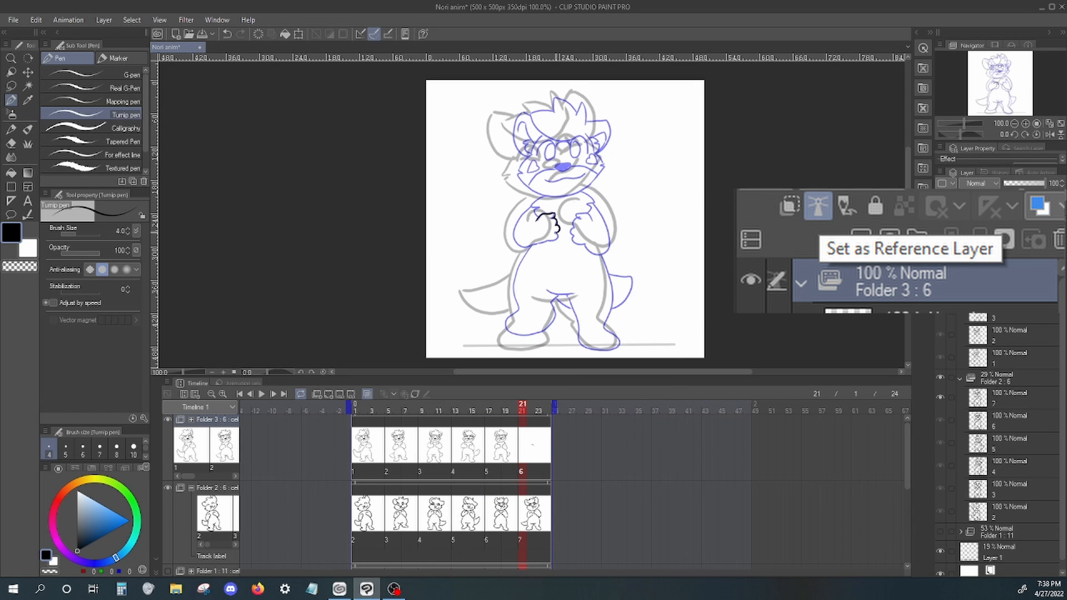
drag(578, 212, 571, 242)
drag(549, 233, 557, 242)
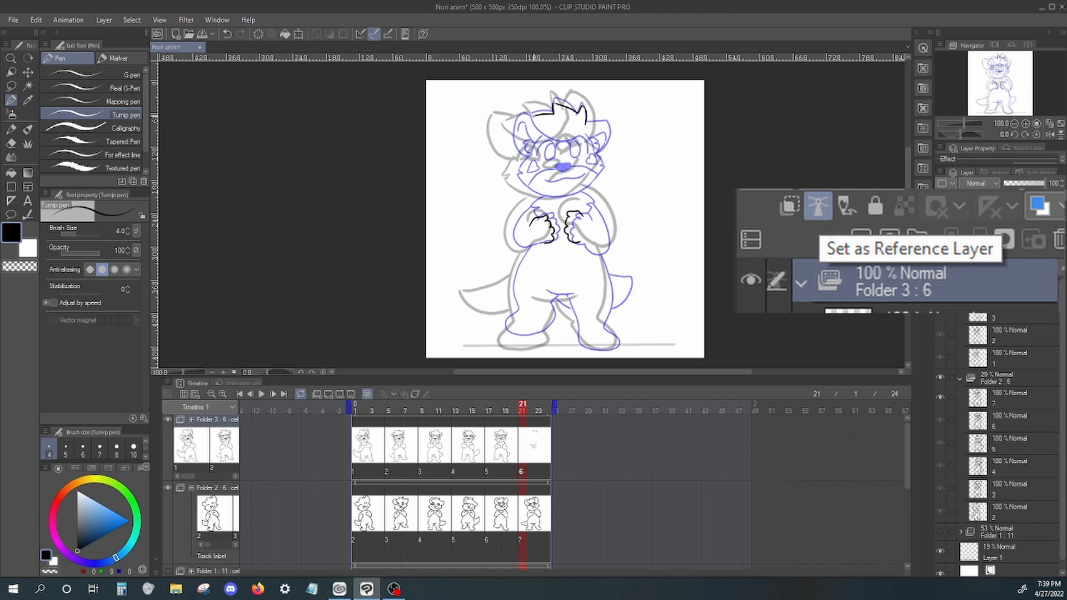
Step: Ink the hair, ears, face, head outline and arms of the frame 21 pose
key(ctrl+z)
drag(527, 122, 520, 172)
key(ctrl+z)
mouse_move(520, 173)
mouse_down()
mouse_move(571, 195)
mouse_move(602, 164)
mouse_move(568, 167)
mouse_move(584, 174)
mouse_up()
key(ctrl+z)
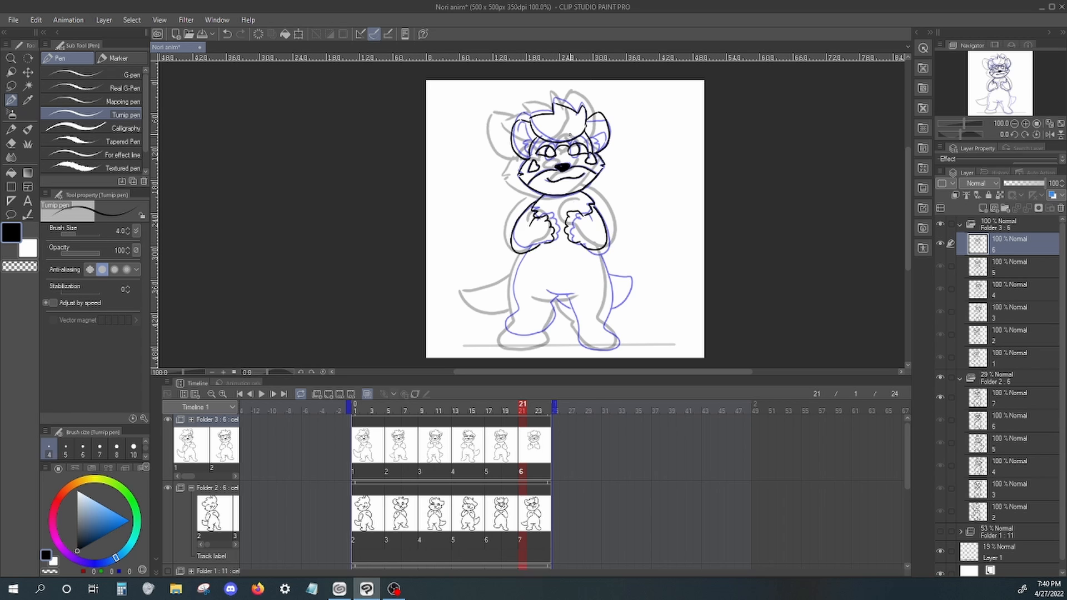
key(ctrl+z)
key(ctrl+z)
Step: Lasso the frame 21 head, rotate it slightly counterclockwise and clear the selection
click(12, 85)
drag(503, 172, 517, 189)
key(ctrl+t)
drag(647, 166, 644, 152)
key(Return)
key(ctrl+d)
Step: Ink the outer arm lines, torso, legs, feet and tail of the frame 21 pose
click(12, 100)
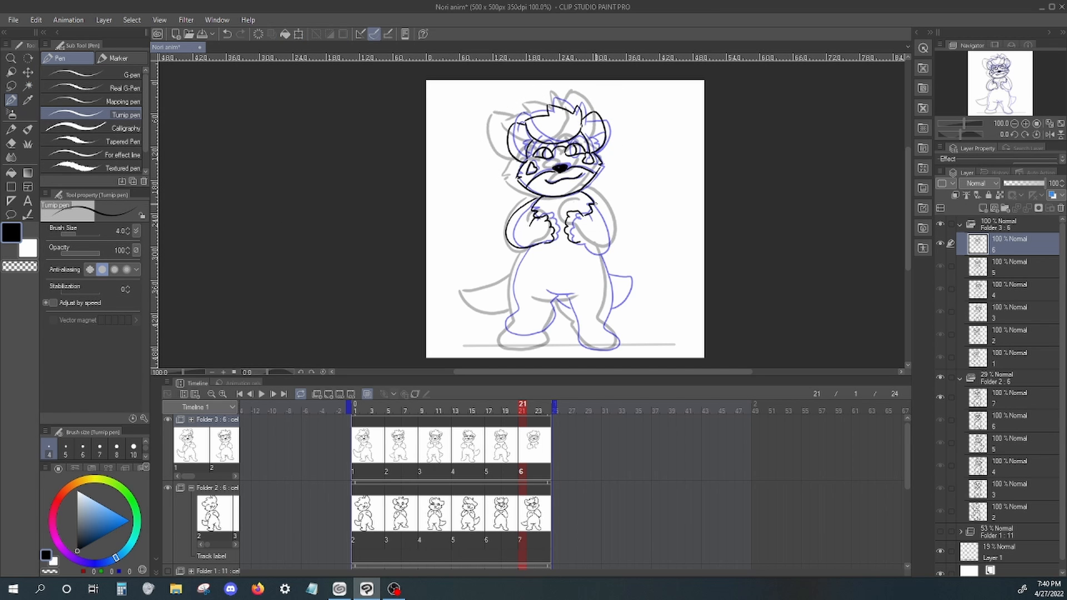
key(ctrl+z)
drag(600, 248, 604, 319)
drag(604, 319, 566, 295)
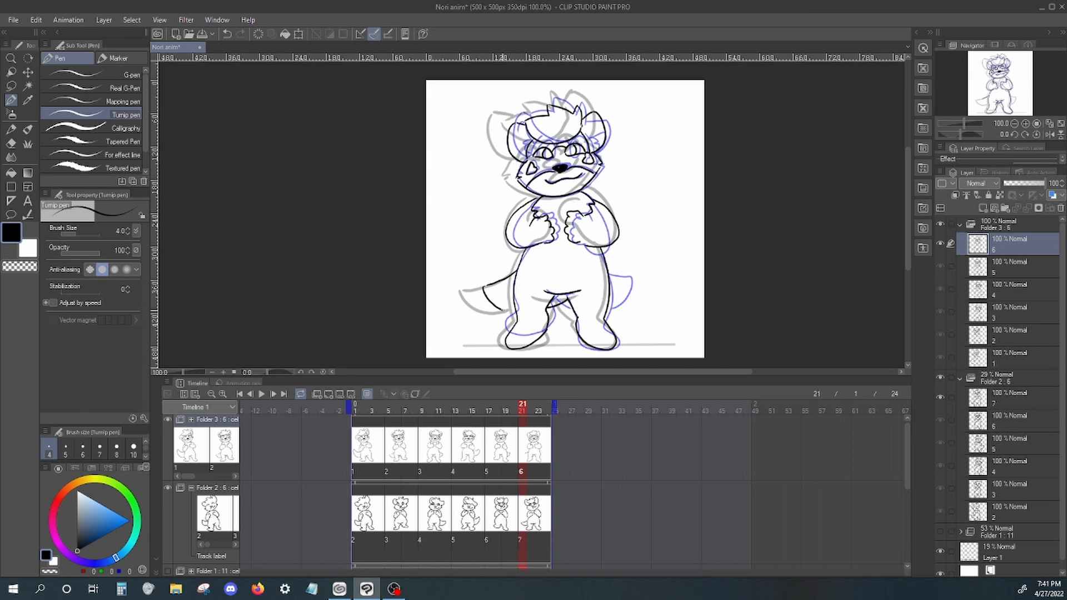
drag(503, 310, 511, 312)
Step: Hide Folder 2 and play the Folder 3 line art from frame 1
click(354, 410)
click(167, 487)
click(261, 393)
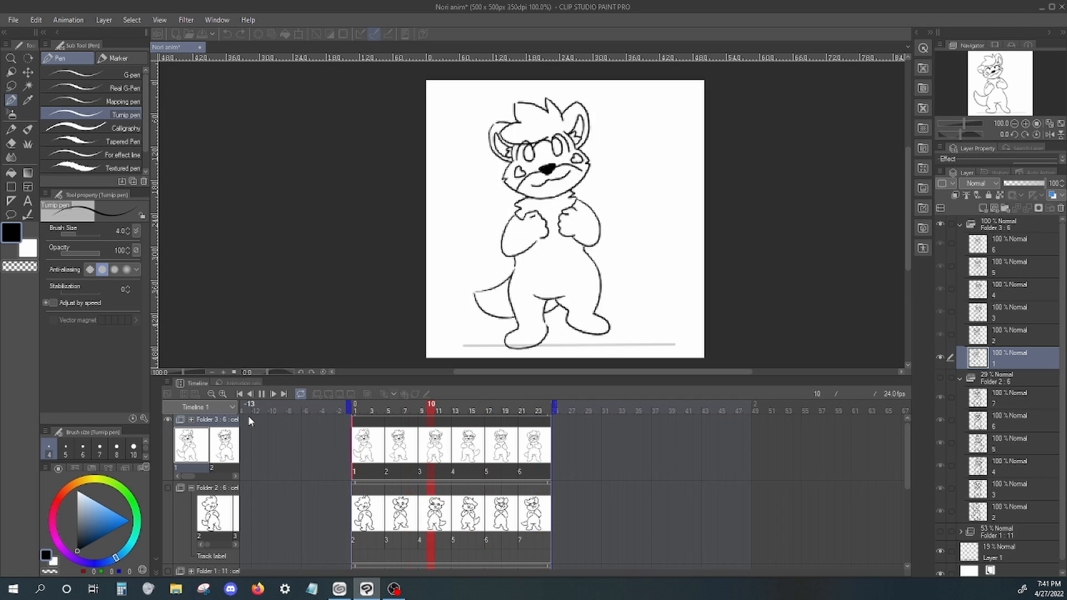
Step: Erase and touch up torso lines just below the arms in the frame 13, 17 and 21 cels
click(453, 471)
click(133, 449)
key(c)
mouse_move(522, 265)
mouse_down()
mouse_move(534, 243)
mouse_move(519, 272)
mouse_up()
click(66, 448)
key(c)
click(507, 449)
key(ctrl+z)
click(49, 449)
key(c)
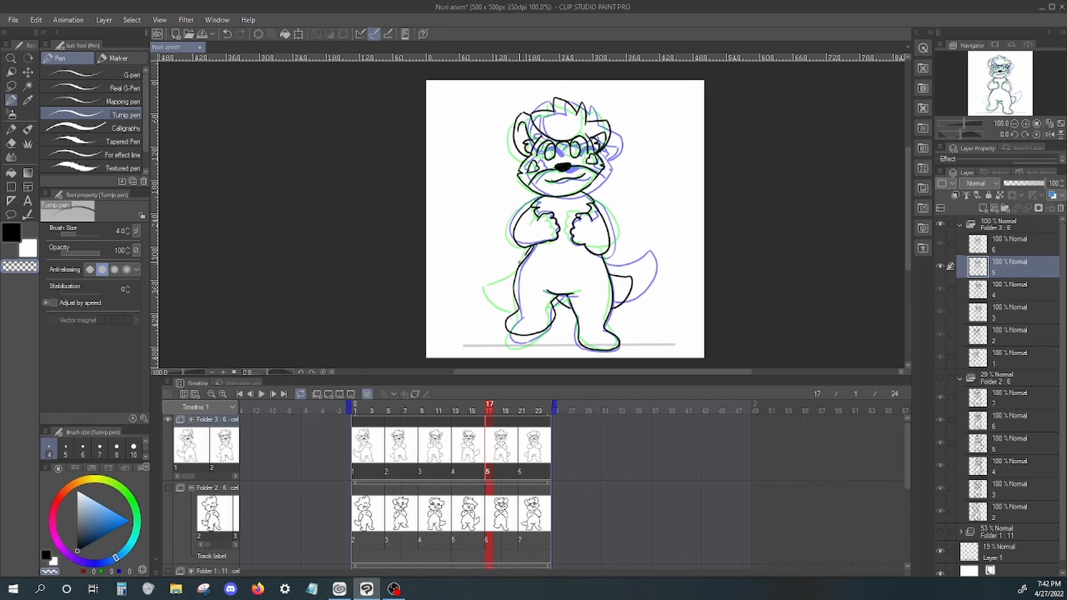
click(522, 449)
key(c)
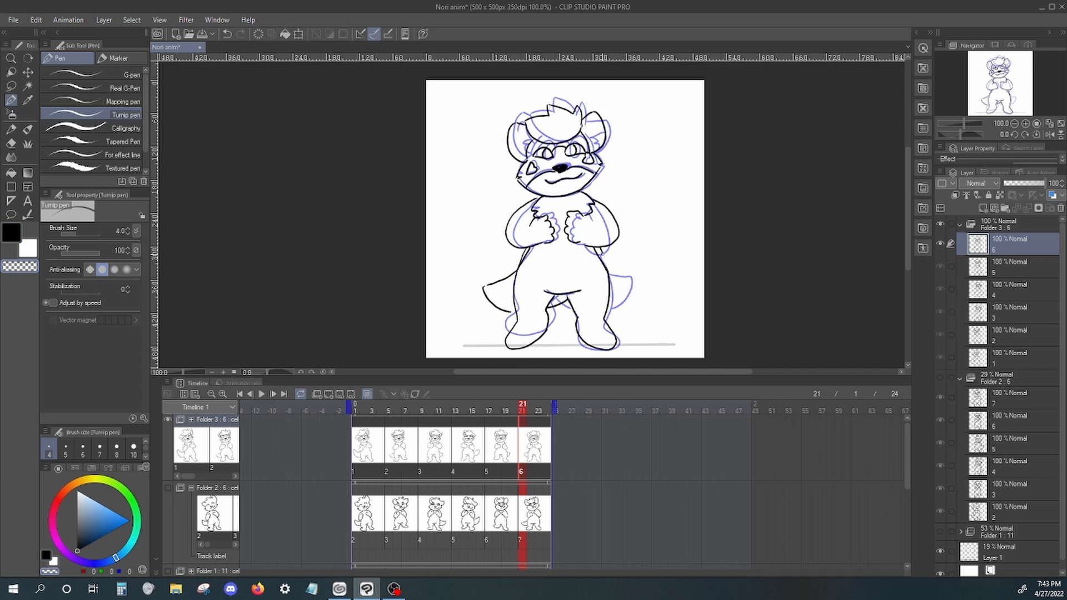
Step: Play the animation and step from frame 9 to frame 21 to check the line art
click(261, 394)
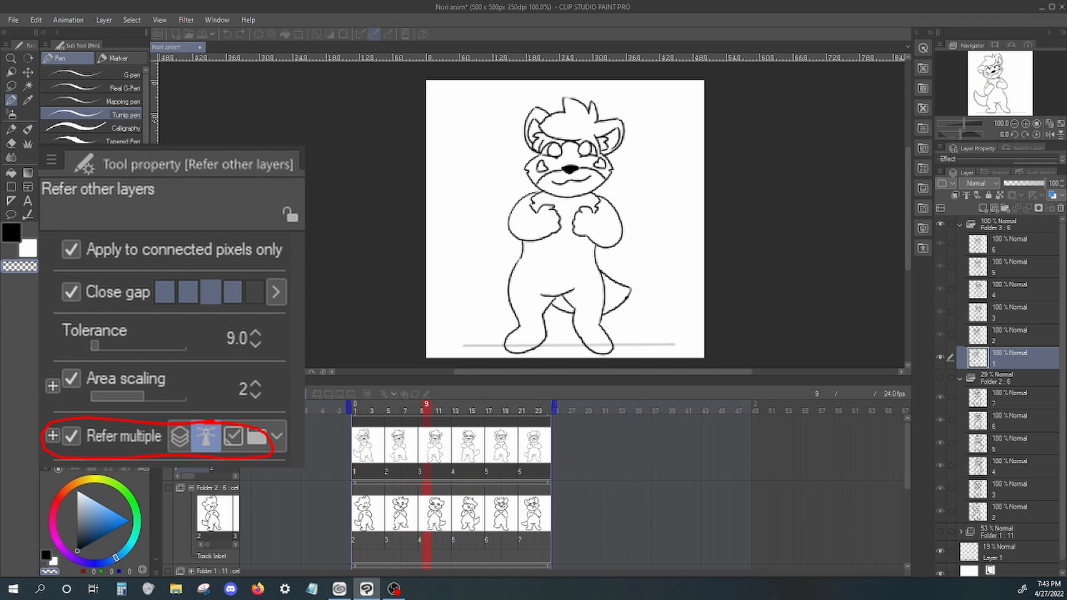
click(387, 417)
click(427, 447)
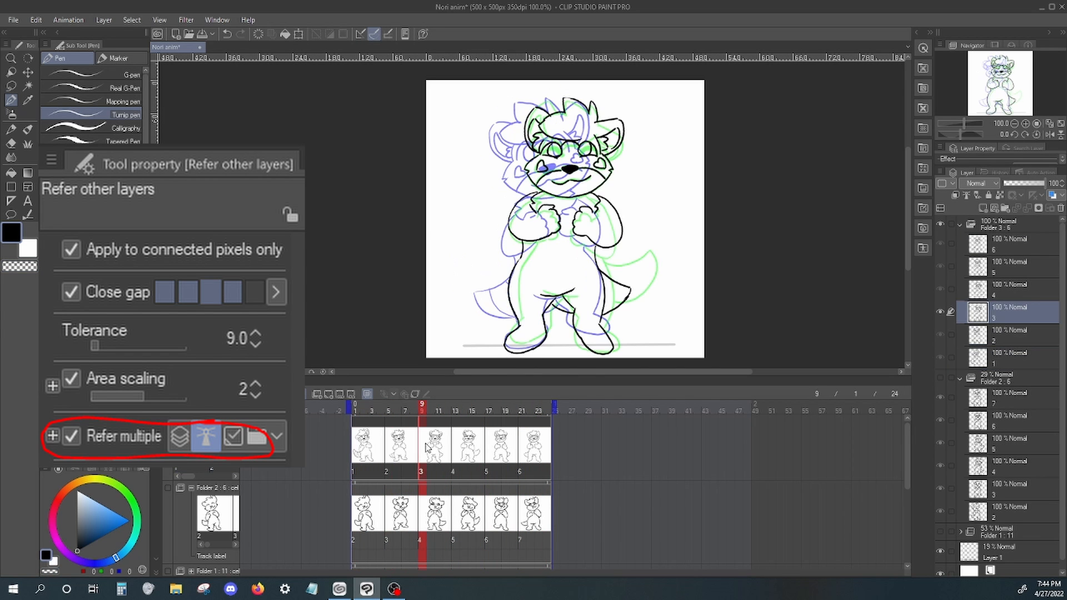
key(Right)
key(Right)
key(Right)
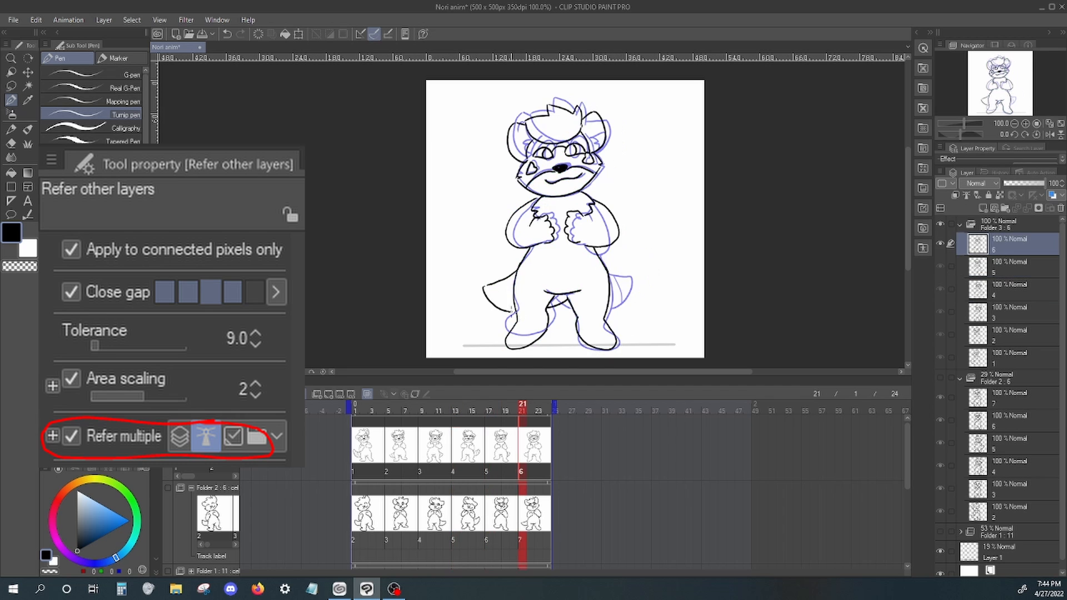
Step: Ink curved stripes across the tail in the Folder 3 cels
drag(356, 404, 431, 404)
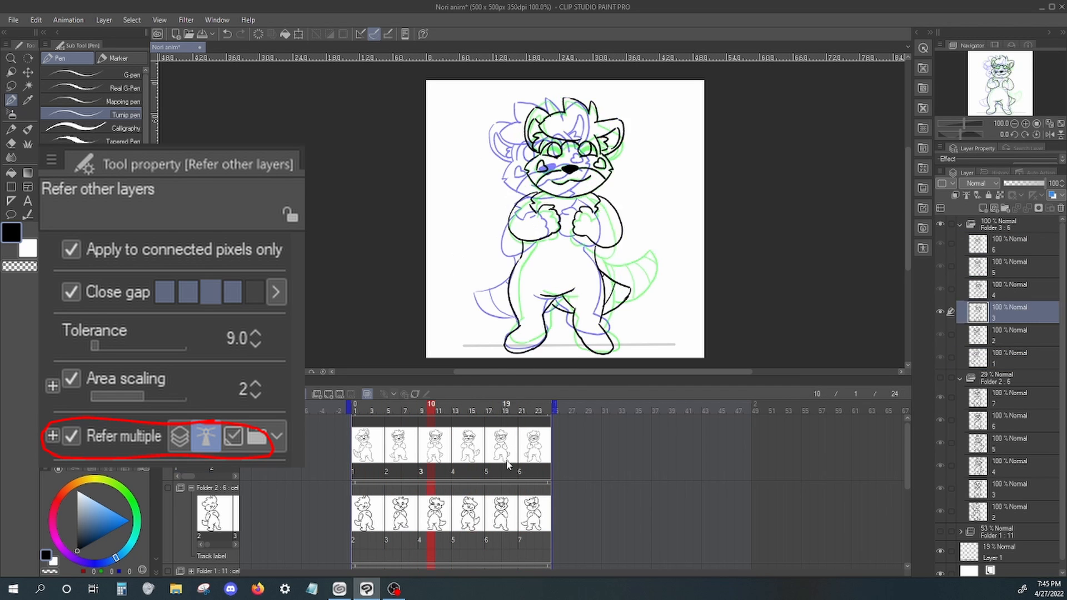
click(531, 452)
drag(531, 405, 431, 404)
key(c)
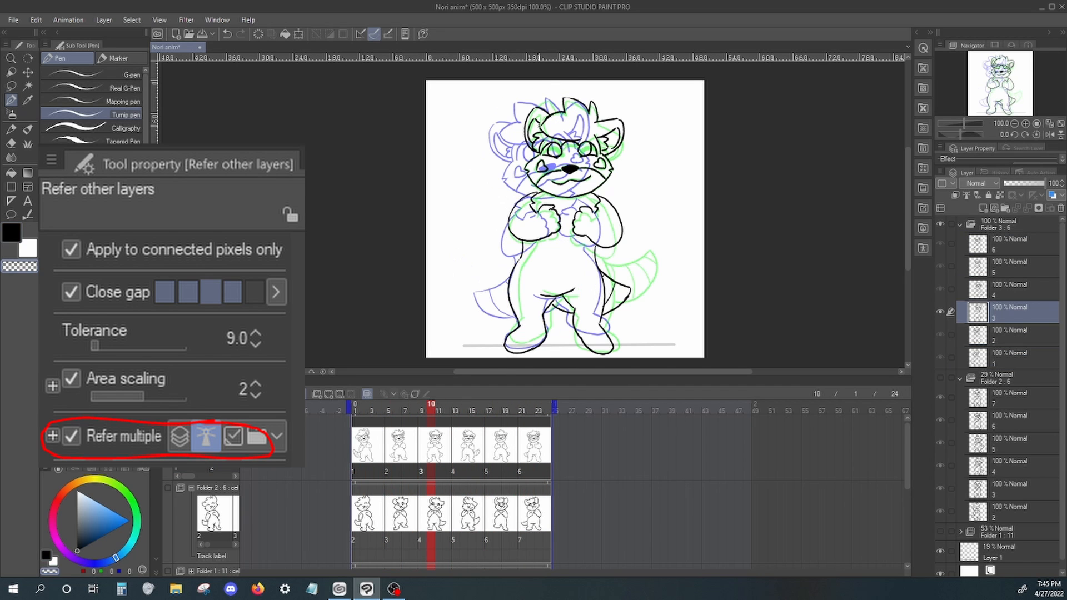
click(363, 445)
key(c)
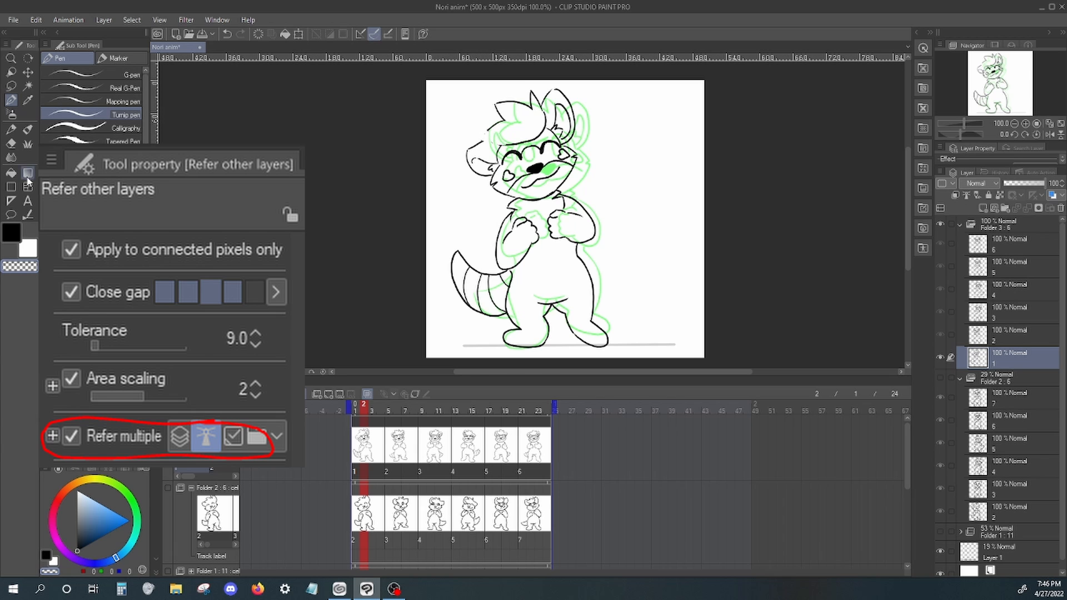
key(c)
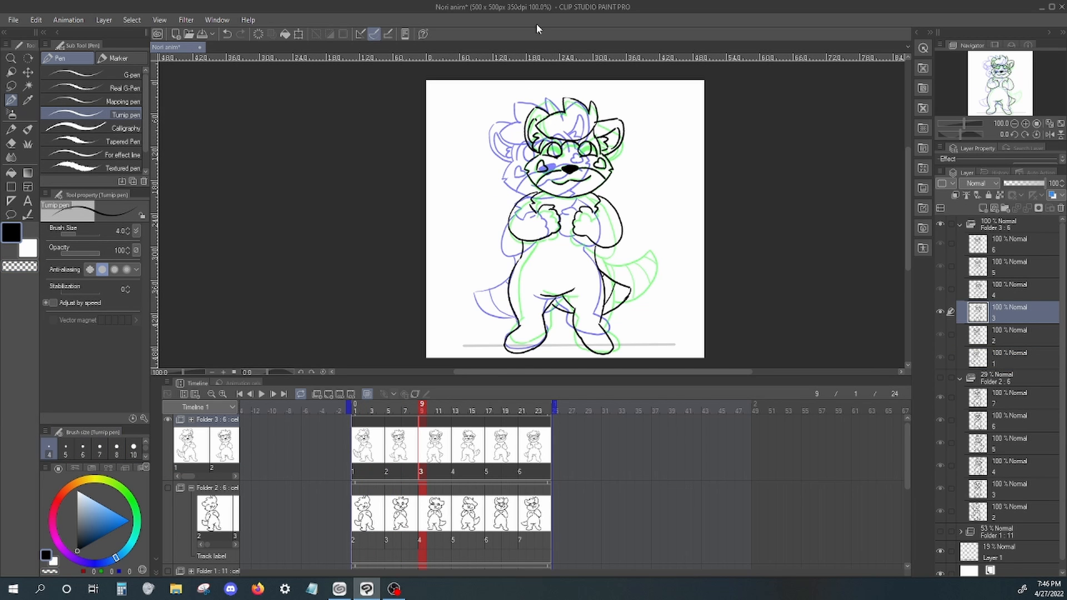
Step: Play back the striped tail and erase stray marks around the raised foot in the frame 17 cel
click(261, 394)
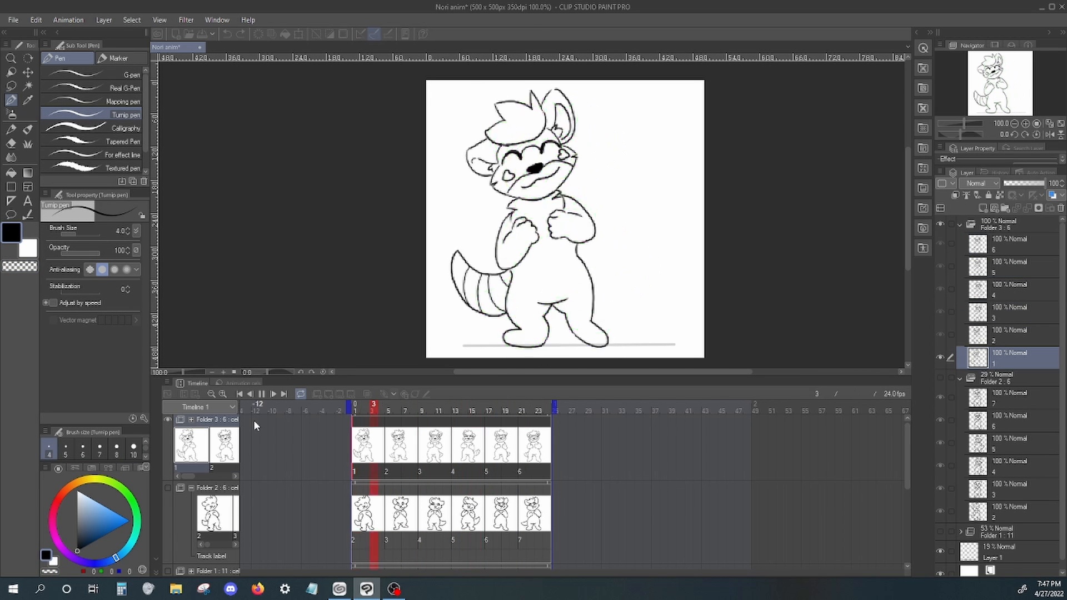
click(261, 394)
click(497, 445)
key(c)
mouse_move(514, 336)
mouse_down()
mouse_move(555, 323)
mouse_move(547, 310)
mouse_move(528, 331)
mouse_up()
key(bracketleft)
key(bracketleft)
key(bracketleft)
key(bracketleft)
key(bracketleft)
key(bracketleft)
key(bracketleft)
key(bracketleft)
key(bracketleft)
key(bracketleft)
key(bracketleft)
key(c)
Step: Ink the forearm markings and the rounded belly patch in the frame 1 cel
click(355, 444)
click(261, 394)
click(261, 393)
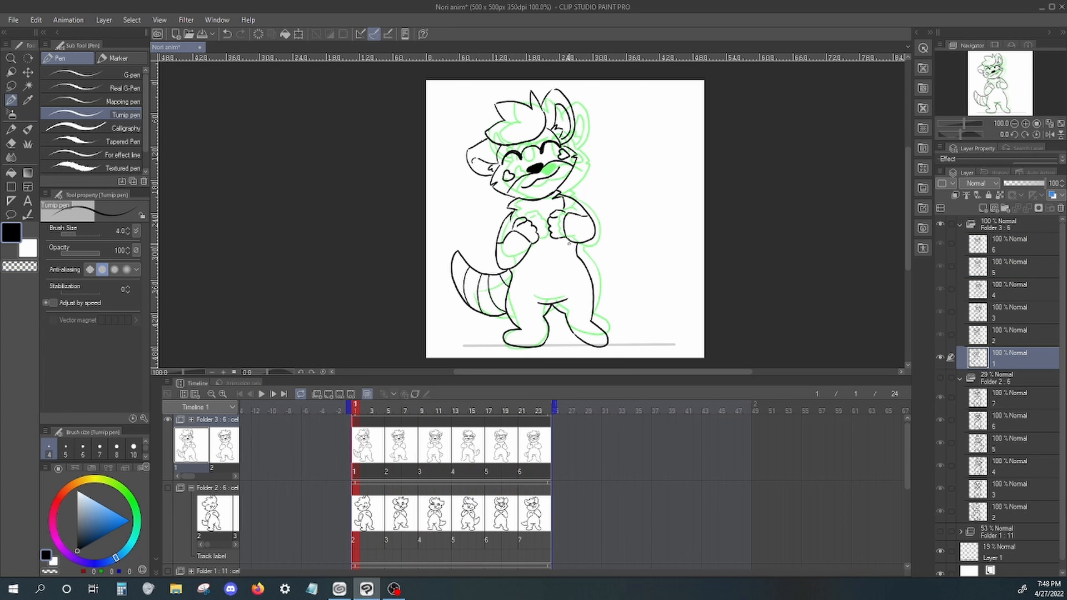
drag(571, 258, 568, 304)
key(ctrl+z)
drag(572, 257, 566, 304)
drag(521, 265, 528, 300)
key(ctrl+z)
drag(520, 262, 536, 303)
key(ctrl+z)
Step: Ink the rounded belly patch in the frame 5 and frame 9 cels
key(Right)
key(Right)
key(Right)
key(Right)
key(Right)
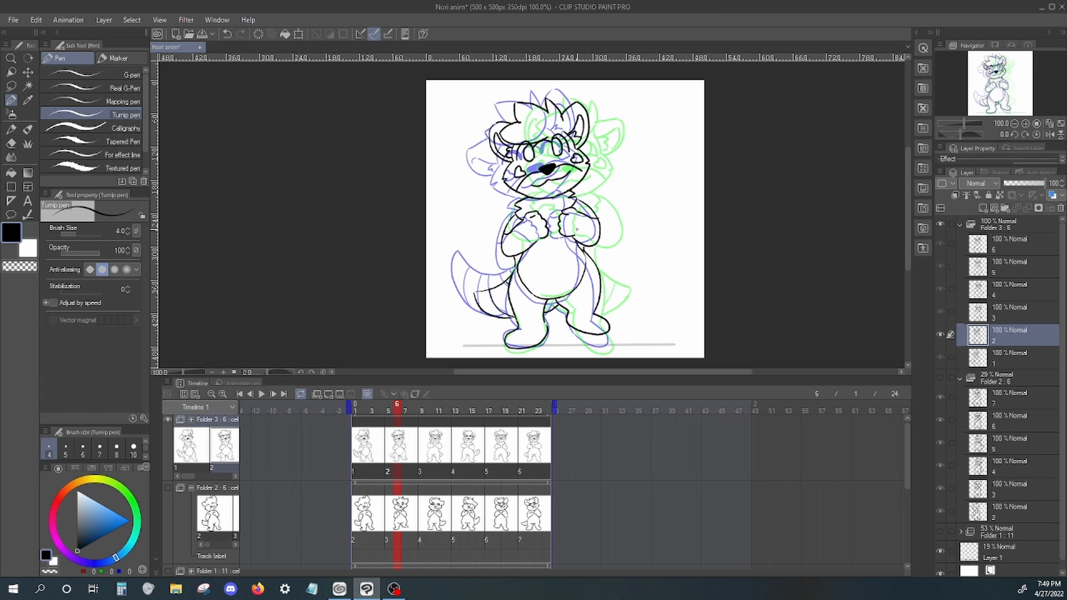
key(Right)
key(Right)
key(Right)
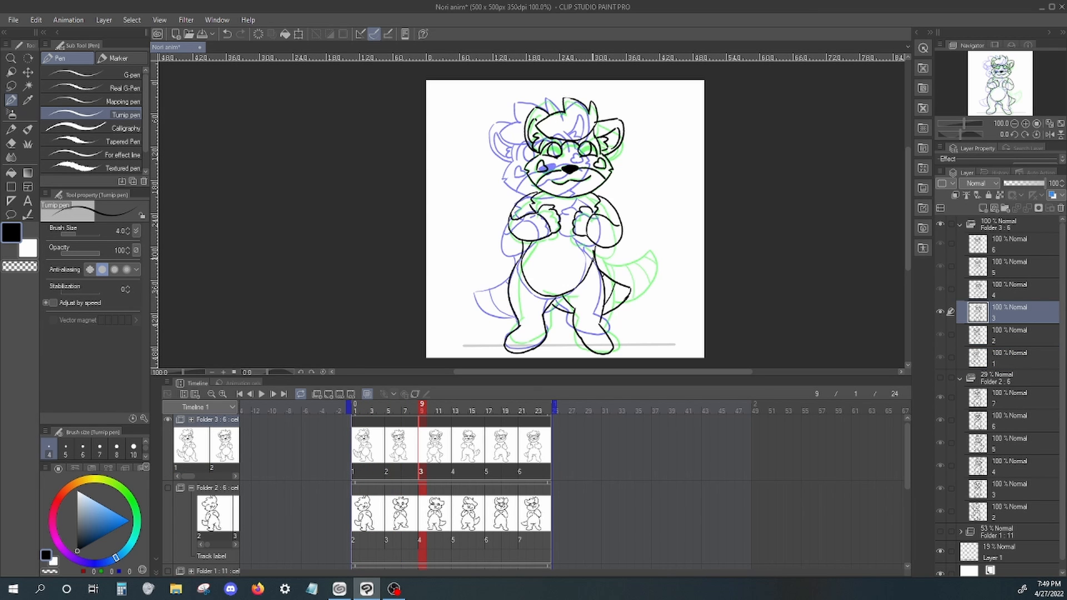
Step: Ink the forearm markings and belly patch in the frame 13 cel
key(Right)
key(Right)
key(Right)
key(Right)
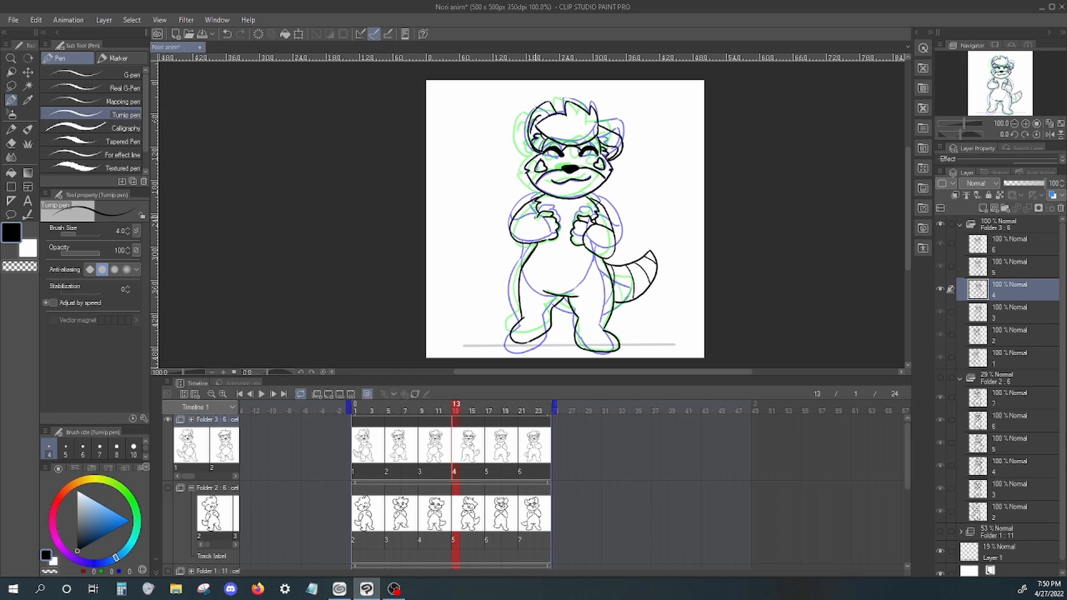
drag(535, 216, 511, 225)
drag(547, 291, 534, 278)
Step: Ink the belly patch and forearm markings in the frame 17 cel
key(Right)
key(Right)
key(Right)
key(Right)
key(Right)
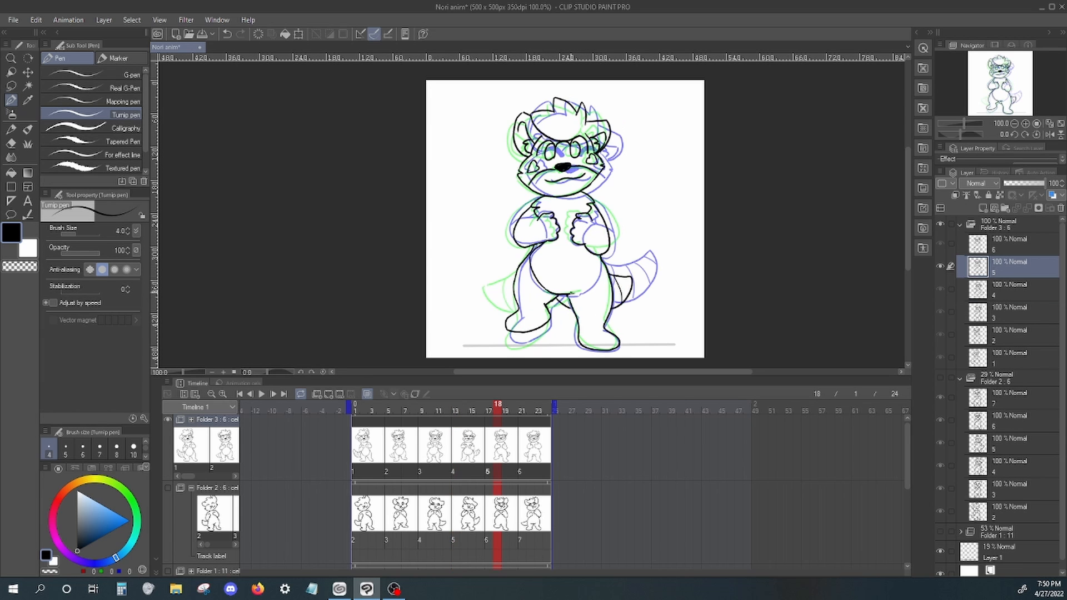
click(489, 457)
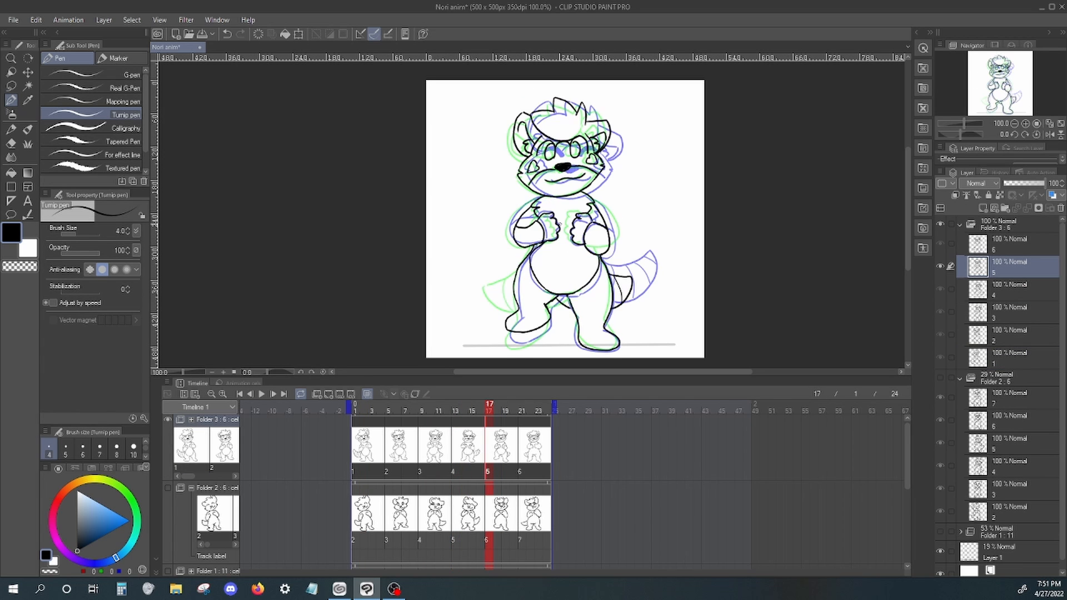
Step: Ink the belly patch and forearm markings in the frame 21 cel
key(Right)
key(Right)
key(Right)
key(Right)
drag(530, 253, 569, 293)
Step: Step back and forth through the Folder 3 cels to examine the belly patches and forearm markings
key(Right)
key(Right)
key(Right)
key(Right)
key(Left)
key(Left)
key(Left)
key(Left)
key(Left)
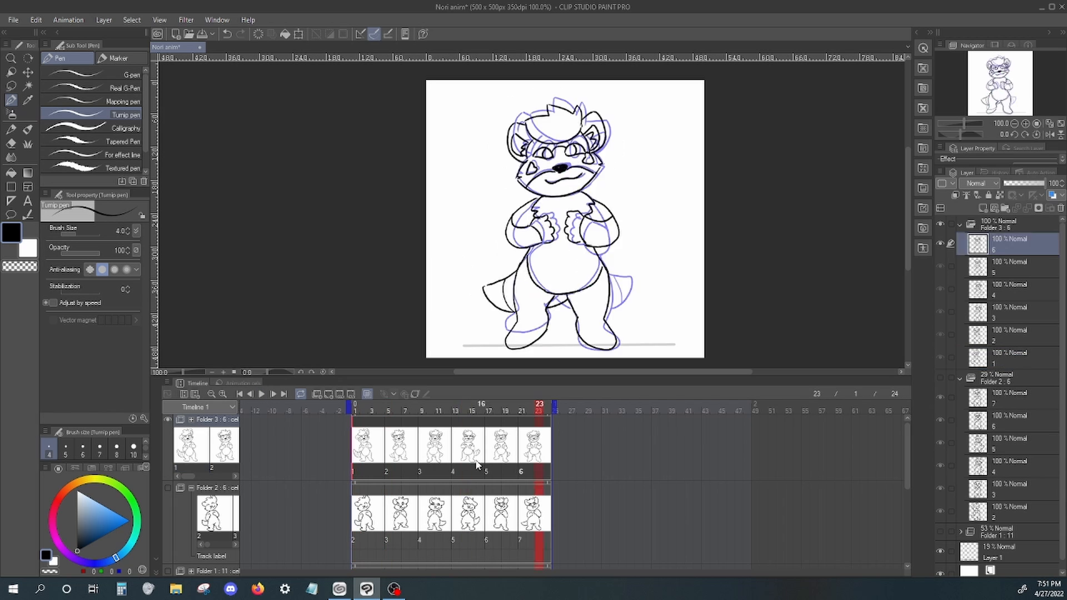
key(Right)
key(Right)
key(bracketright)
key(bracketright)
key(bracketright)
key(bracketright)
key(bracketright)
key(bracketright)
key(bracketright)
key(bracketleft)
key(bracketleft)
key(bracketleft)
key(bracketleft)
key(bracketleft)
key(bracketleft)
key(bracketleft)
key(Right)
key(Right)
key(Right)
key(Right)
Step: Play the animation to check the new body markings and stop playback
click(261, 393)
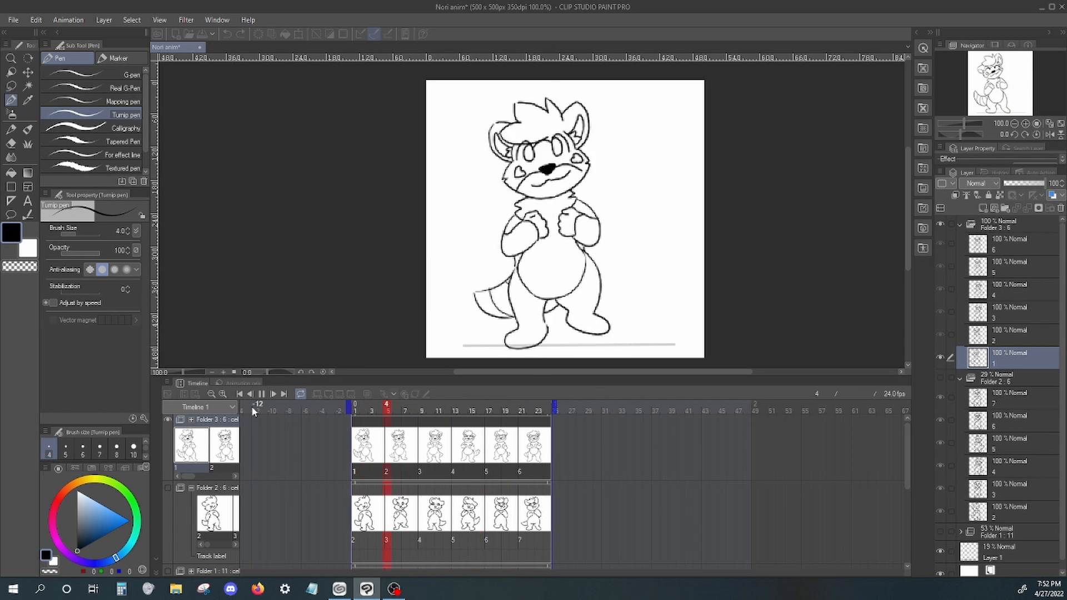
click(261, 393)
key(c)
click(12, 232)
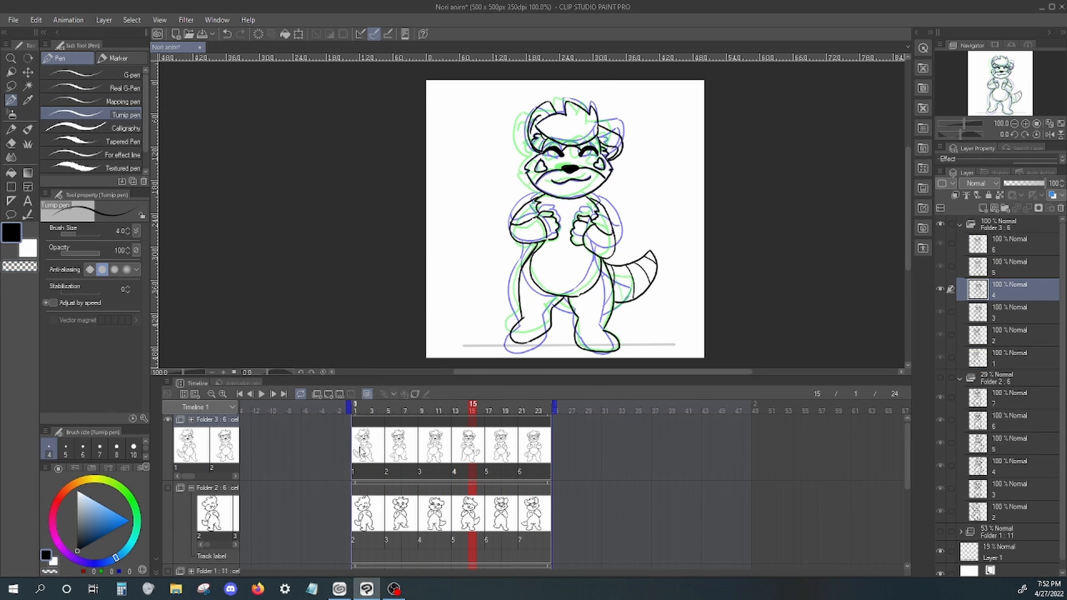
Step: Try a marking line across the character's lower leg, compare it across the neighbouring cels, and undo the strokes
click(261, 393)
click(261, 394)
mouse_move(521, 329)
mouse_down()
mouse_move(548, 335)
mouse_move(543, 324)
mouse_up()
key(Right)
key(Right)
key(Right)
key(Right)
key(ctrl+z)
key(ctrl+z)
key(ctrl+z)
Step: Step through the remaining line-art cels and play the animation at a reduced canvas zoom to check it
key(Right)
key(Right)
key(Right)
click(261, 393)
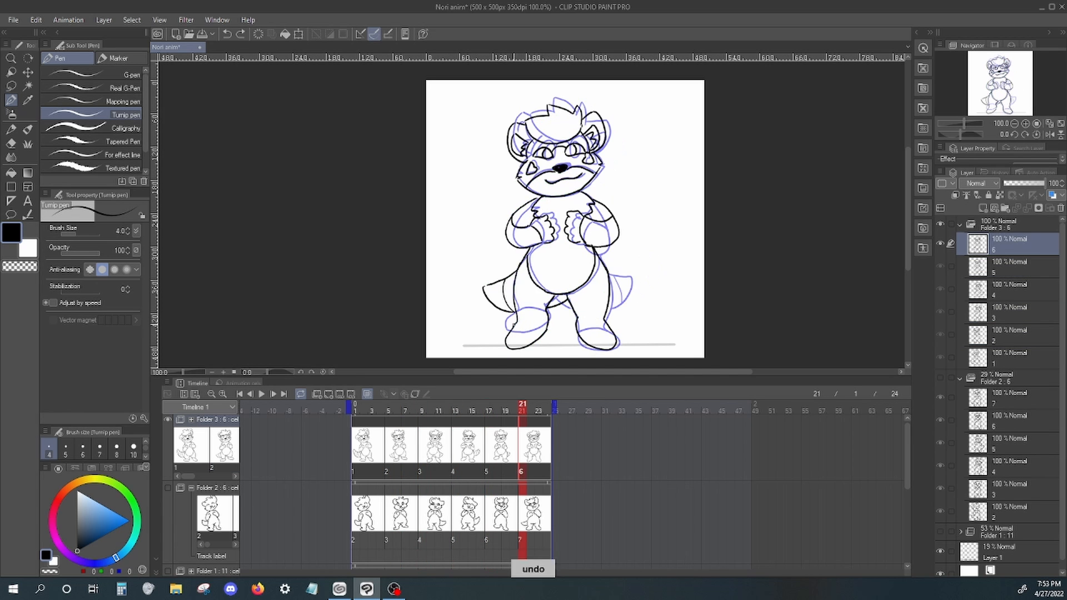
click(214, 371)
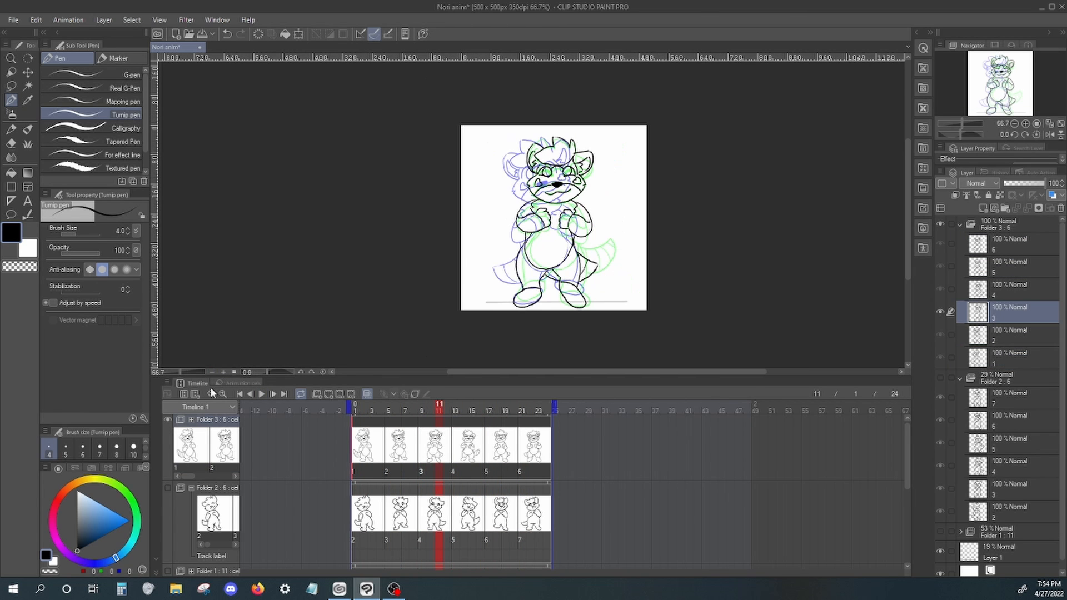
Step: Add a new animation folder with a blank cel at frame 1 directly below the line-art folder, and save the file
click(960, 378)
click(960, 225)
click(994, 241)
click(319, 395)
right_click(356, 504)
click(449, 365)
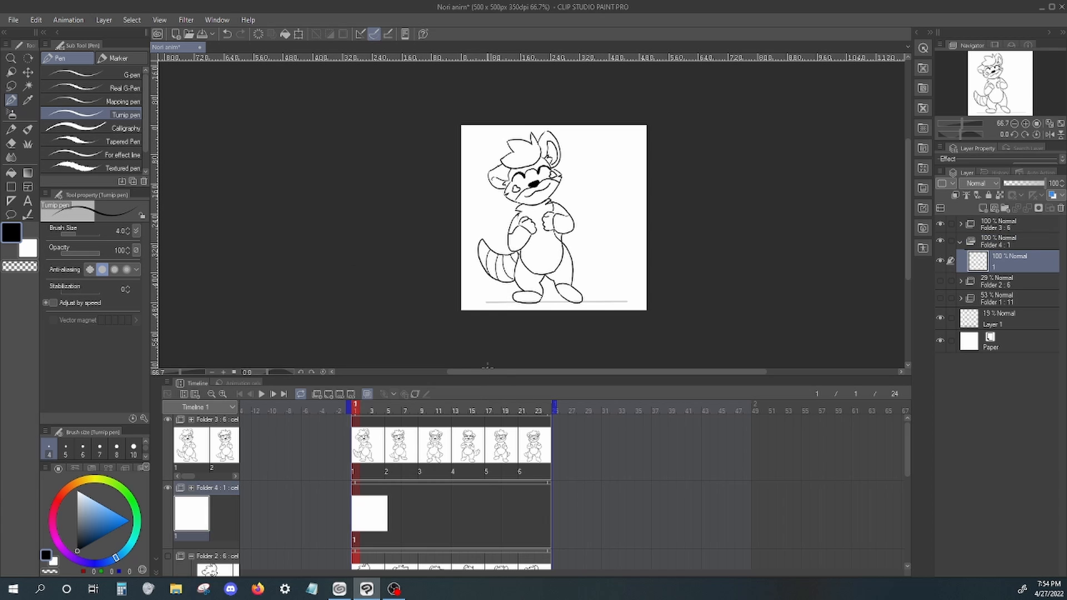
key(ctrl+s)
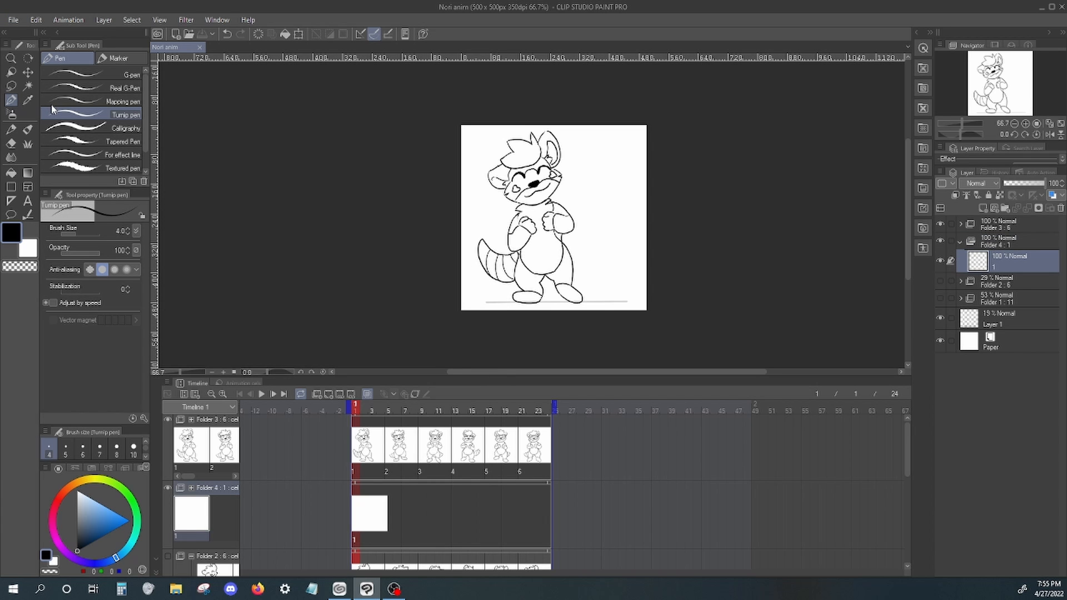
Step: Open the Nori test.png color reference, sample its dark brown, and return to the animation file
click(1000, 241)
click(966, 195)
click(986, 265)
click(13, 19)
mouse_move(83, 74)
click(344, 119)
right_click(500, 194)
click(172, 47)
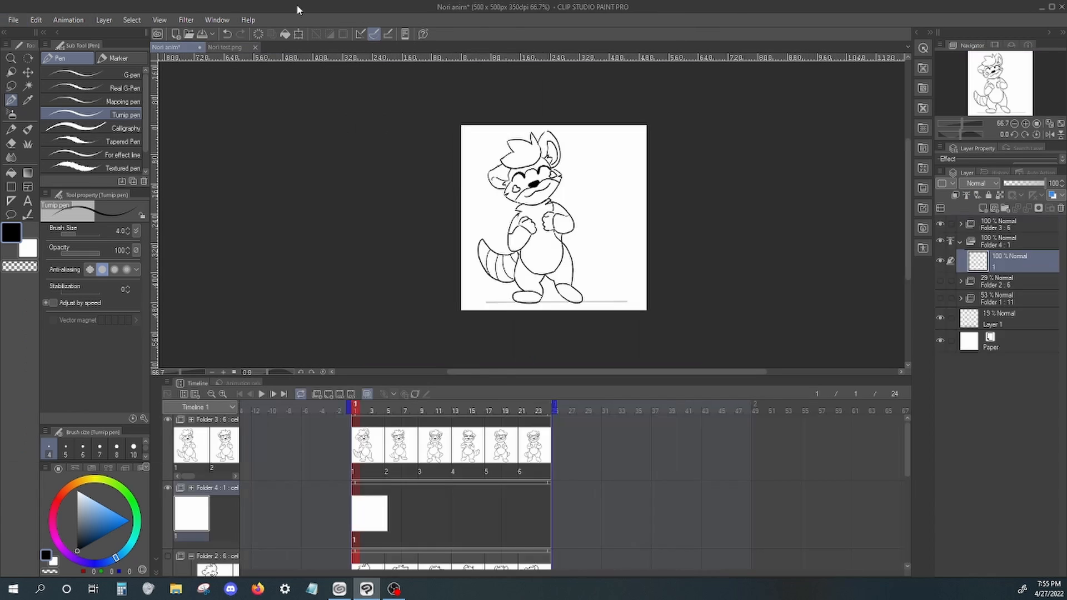
Step: Set the Folder 3 line art as the reference layer and fill the hair, fists and feet dark brown on the frame 1 color cel
click(1021, 227)
click(966, 195)
click(1010, 261)
key(g)
click(521, 153)
click(528, 225)
click(548, 221)
click(569, 293)
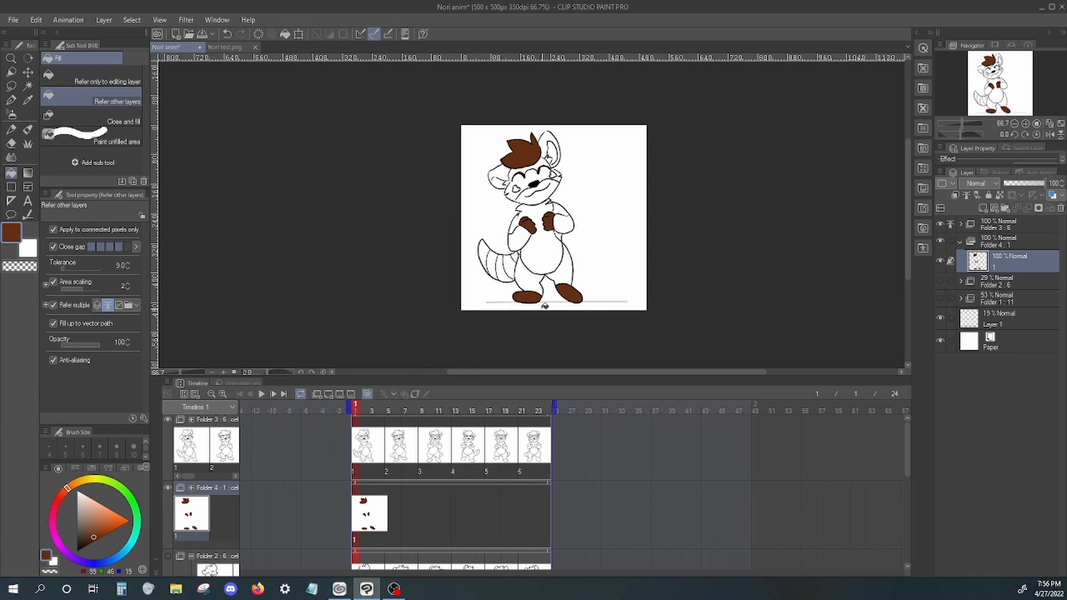
Step: Sample the cream from Nori test.png, raise the fill's gap closing, and fill the chest and belly on the frame 1 color cel
click(224, 47)
right_click(539, 228)
click(173, 47)
key(p)
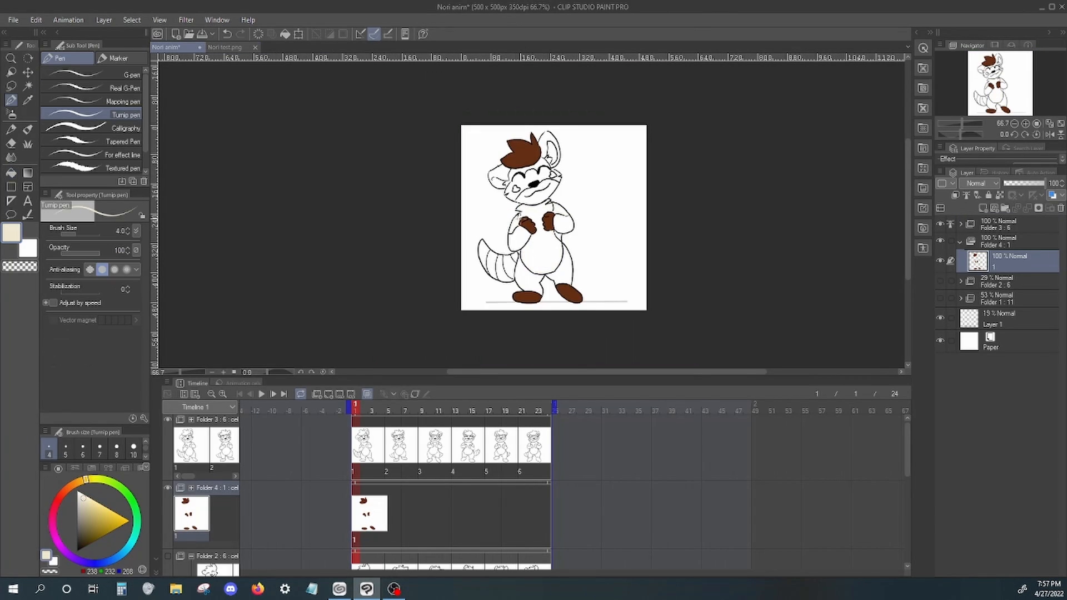
key(ctrl+plus)
key(g)
key(ctrl+z)
mouse_move(515, 213)
mouse_down()
mouse_move(512, 221)
mouse_move(558, 203)
mouse_up()
click(127, 246)
click(536, 214)
click(11, 129)
click(11, 173)
click(547, 273)
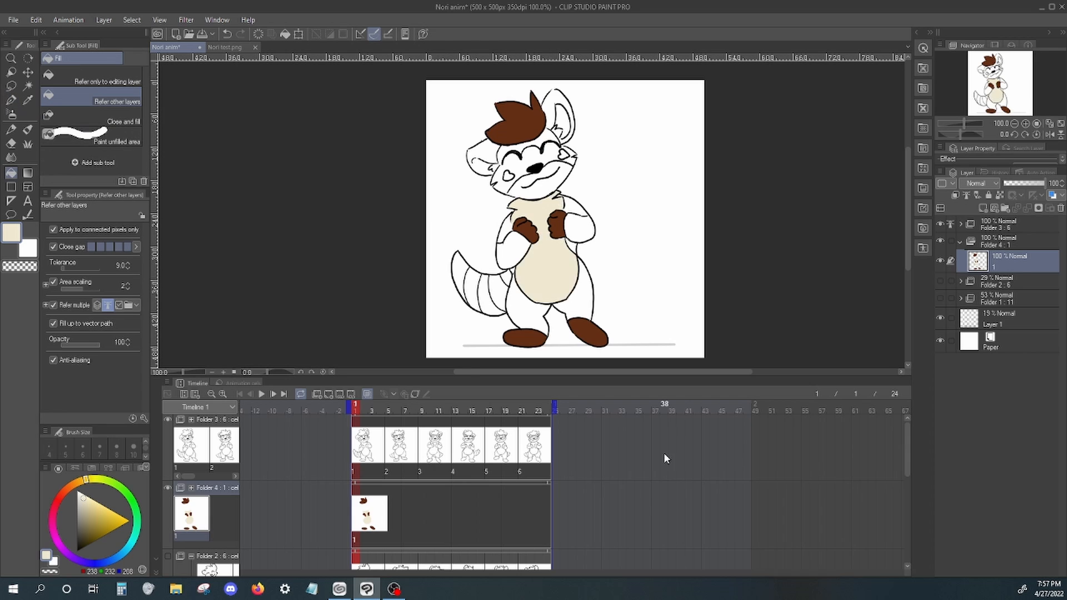
Step: Fill the legs and face mask reddish brown, and the muzzle, forehead and shoulders with the gray from Nori test.png
click(579, 289)
click(528, 158)
click(224, 47)
right_click(556, 183)
click(173, 47)
click(548, 184)
click(525, 148)
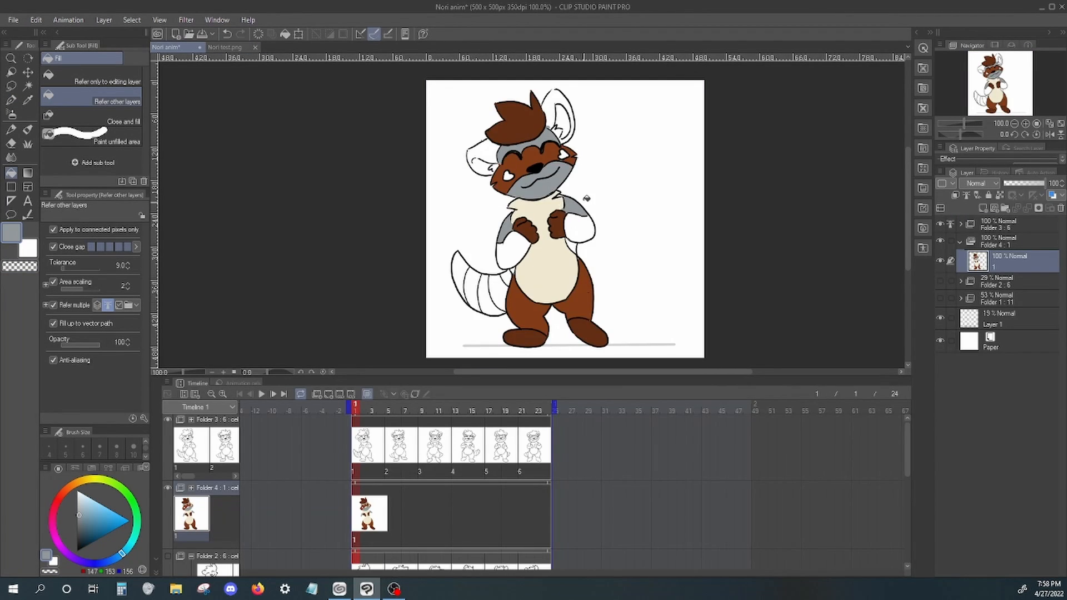
Step: Fill the forearms cream and paint the inner ear tufts cream on the frame 1 color cel
right_click(541, 261)
click(511, 253)
key(p)
right_click(533, 209)
drag(473, 160, 492, 170)
drag(554, 127, 558, 134)
click(11, 172)
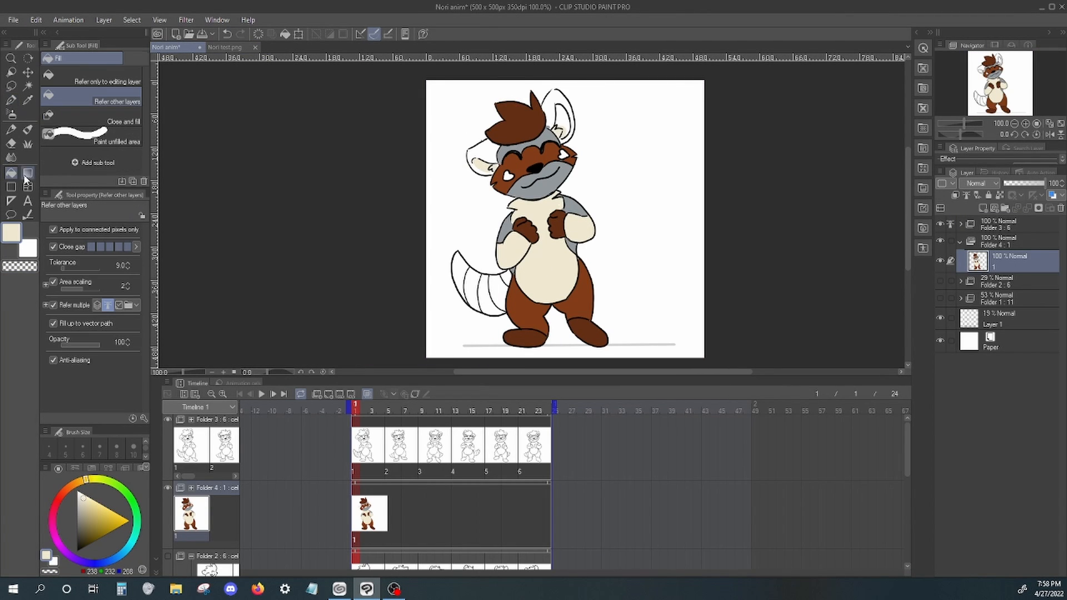
Step: Sample the dark navy from Nori test.png and fill the ears with it on the frame 1 color cel
click(224, 47)
right_click(550, 111)
click(172, 47)
click(550, 100)
Step: Try coloring the tail with brown, cream and gray stripes and a brown tip, and undo those fills
click(471, 283)
click(496, 291)
click(225, 47)
right_click(550, 111)
click(172, 48)
click(482, 295)
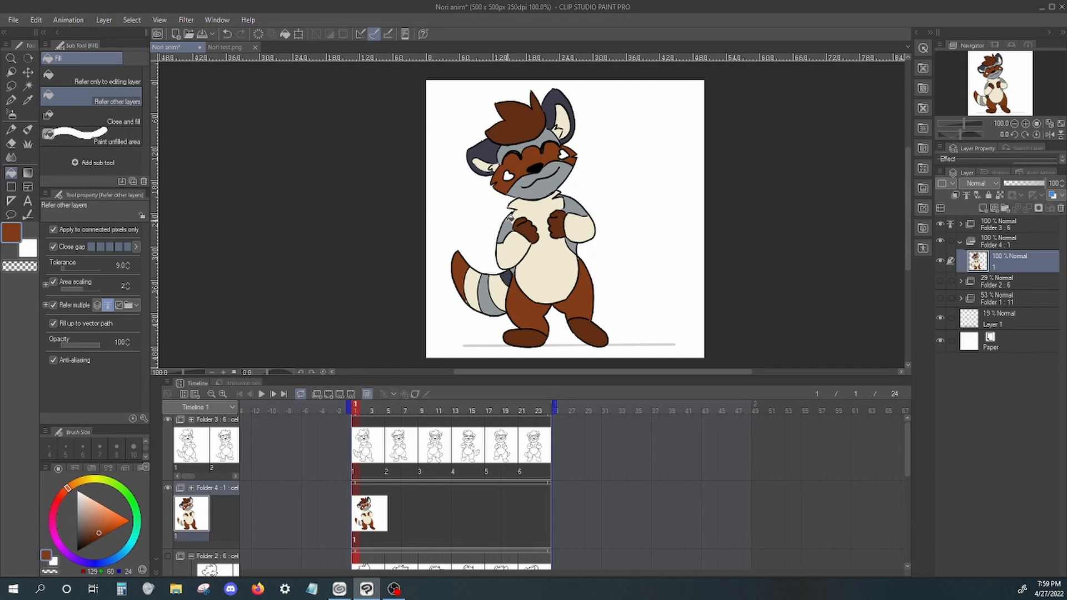
right_click(534, 265)
key(ctrl+z)
key(ctrl+z)
key(ctrl+z)
Step: Fill the tail with a cream tip and alternating brown, cream and gray stripes, and fill the cheek marks gray
click(460, 269)
click(485, 295)
right_click(522, 300)
click(472, 289)
right_click(506, 233)
click(497, 294)
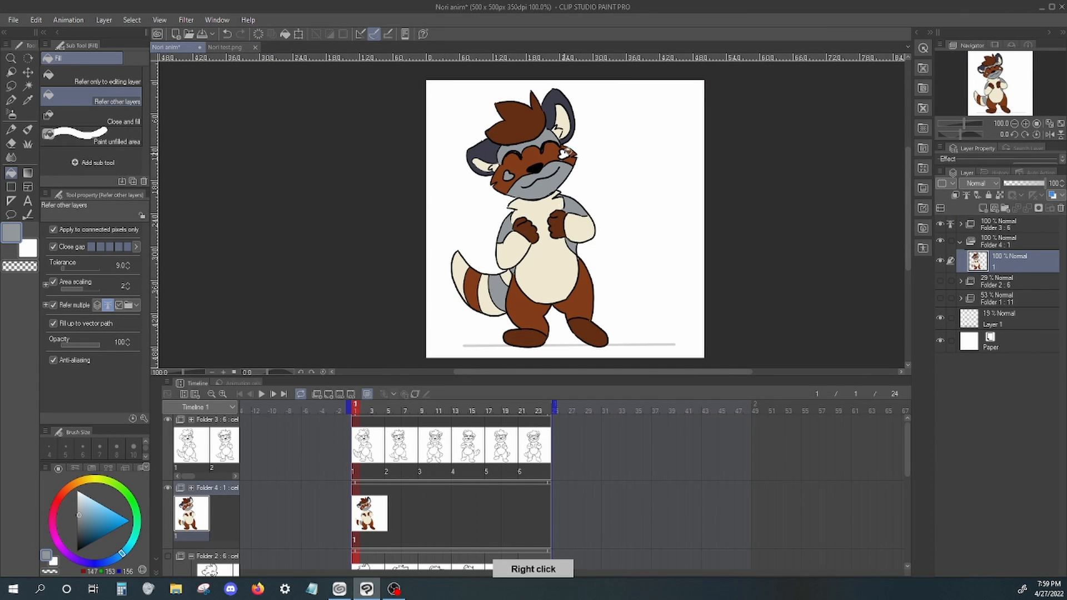
click(563, 155)
Step: Add a blank color cel at frame 5 in Folder 4 and turn off onion skin
click(391, 508)
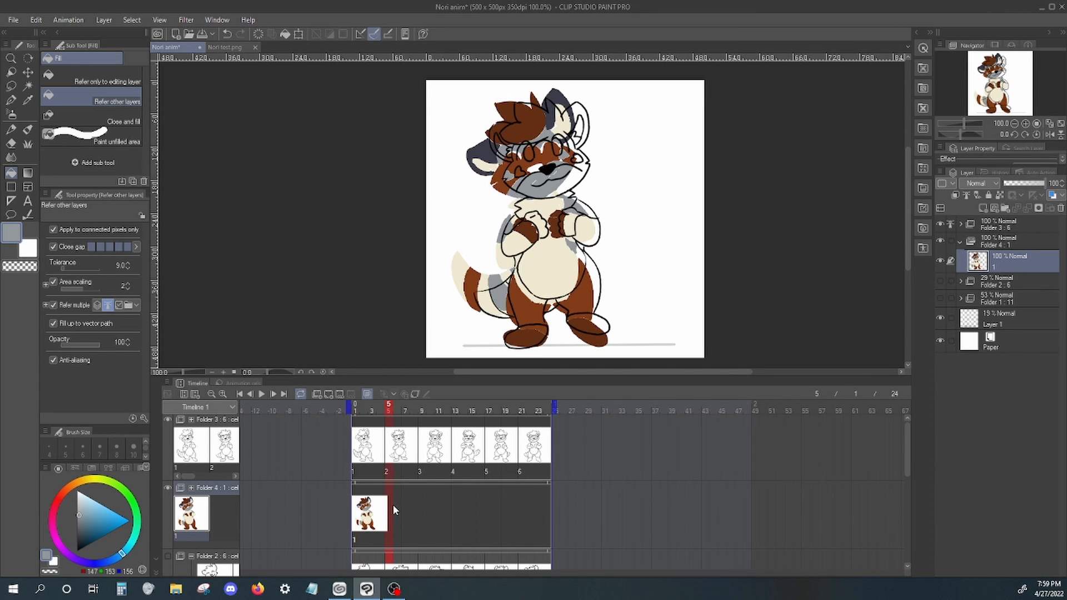
click(328, 394)
click(366, 394)
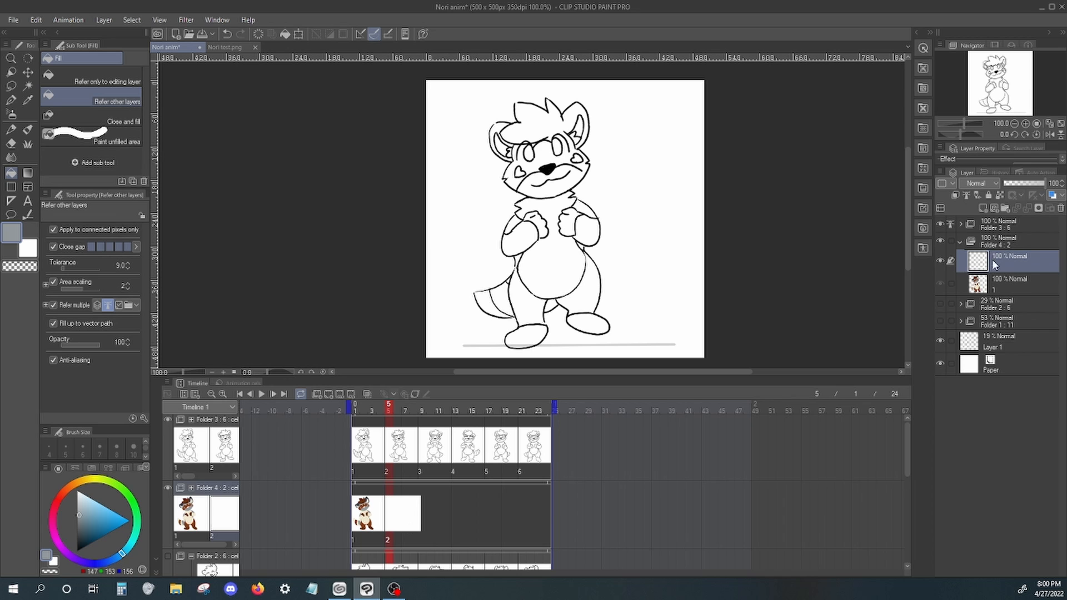
click(391, 444)
key(p)
click(391, 513)
key(g)
Step: Fill the chest, belly, forearms and tail tip cream on the frame 5 color cel
click(550, 266)
click(519, 238)
click(587, 231)
click(486, 303)
click(551, 305)
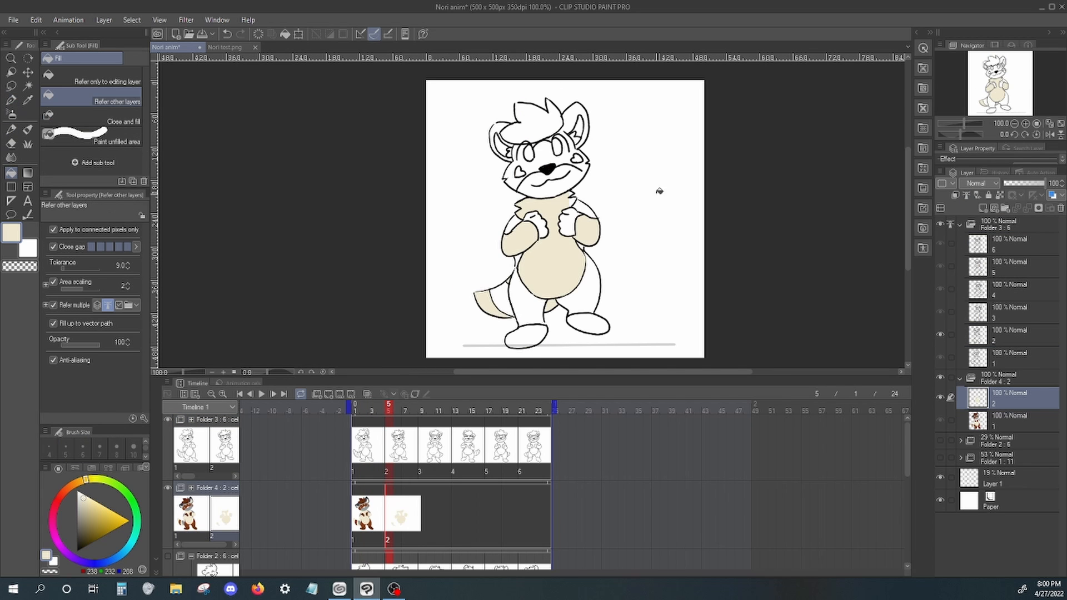
Step: Fill the fists, feet and hair dark brown on the frame 5 color cel
click(538, 225)
click(568, 222)
click(587, 323)
click(526, 336)
click(530, 125)
key(p)
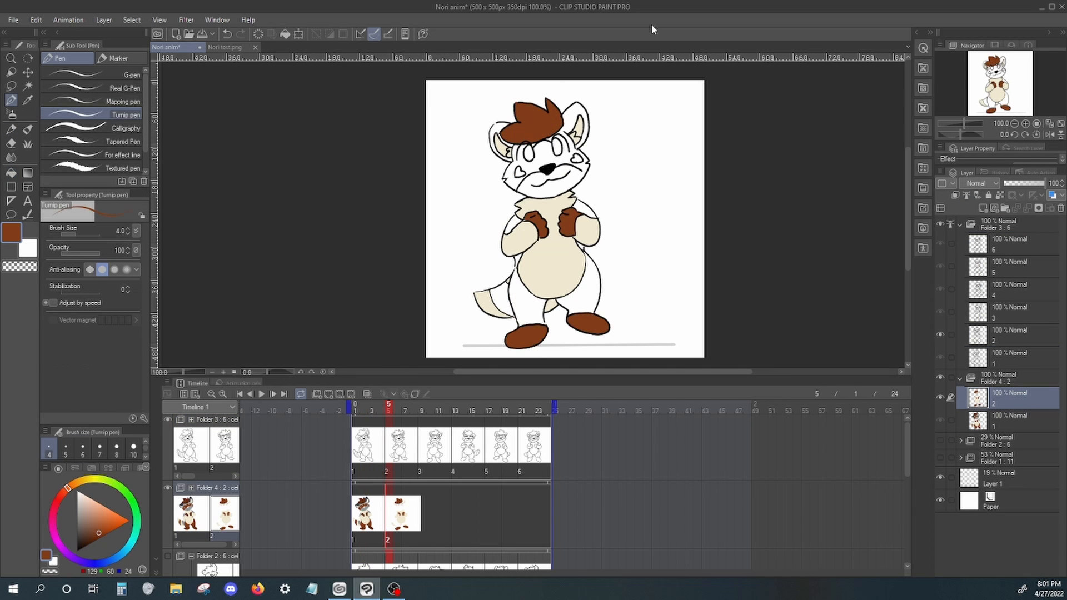
key(g)
click(525, 336)
key(p)
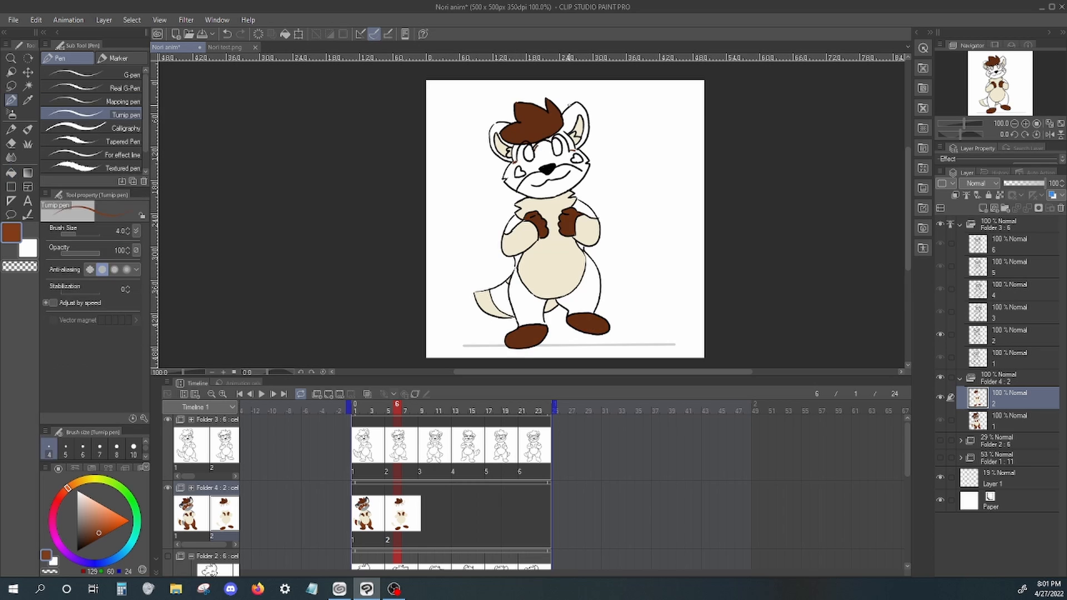
Step: Fill the face mask, legs and tail stripe reddish brown on the frame 5 color cel
key(g)
key(ctrl+z)
scroll(530, 216, up, 1)
drag(589, 74, 531, 150)
key(p)
key(g)
click(571, 126)
Step: Fill the muzzle, forehead, cheek marks and shoulders gray on the frame 5 color cel, matching the first color cel
click(371, 514)
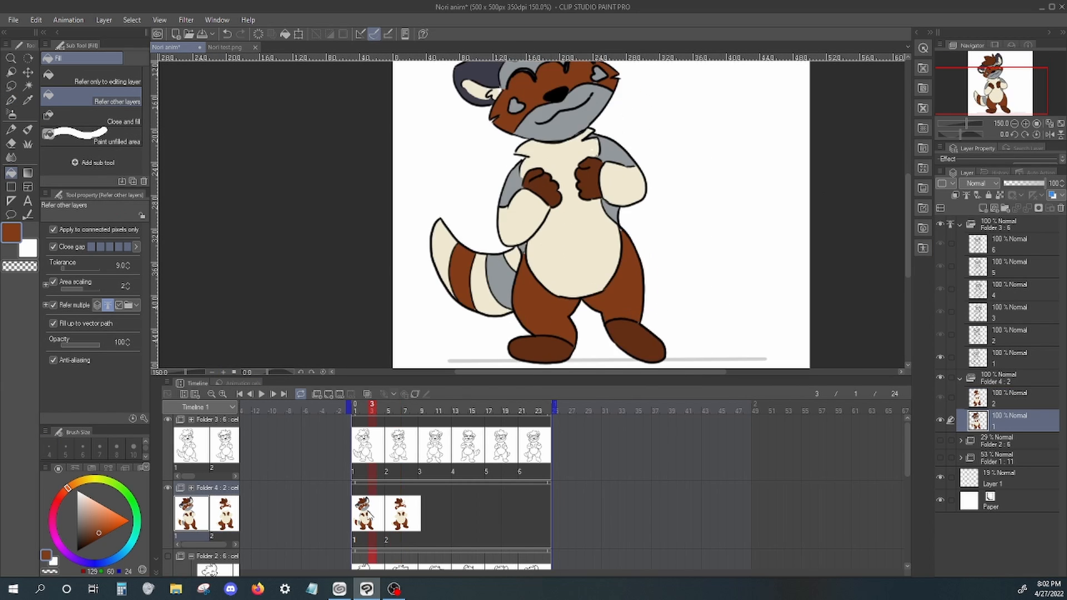
click(405, 514)
click(636, 250)
click(583, 186)
key(g)
click(526, 131)
click(532, 160)
click(618, 140)
click(633, 216)
Step: Take the dark navy from the first color cel and fill the ears with it on the frame 5 color cel
click(362, 513)
click(397, 514)
click(625, 115)
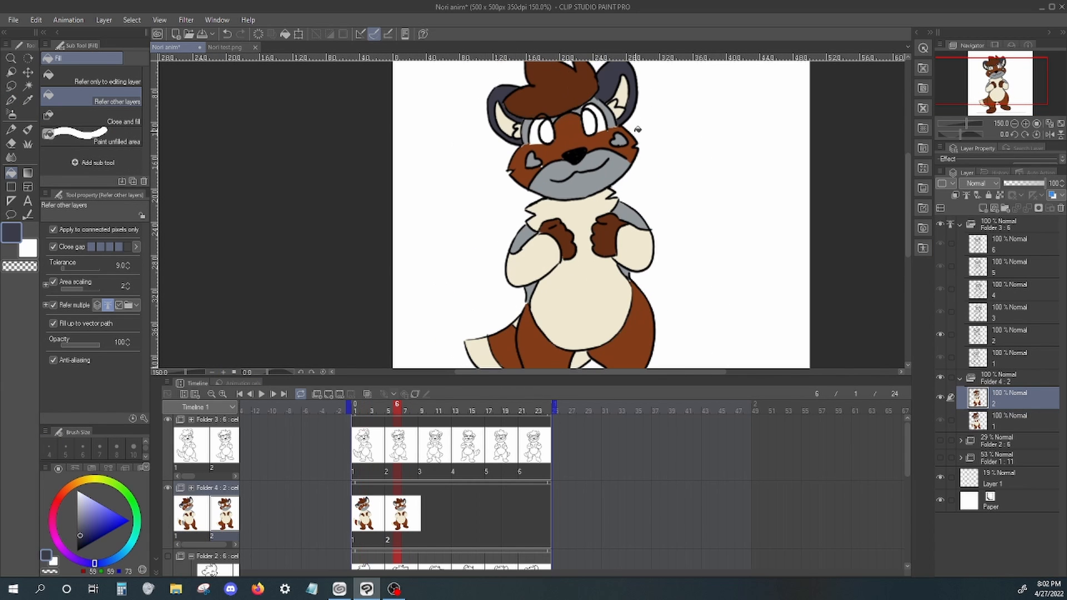
Step: Choose a yellow-green and fill both irises with it on the frame 5 color cel
click(95, 479)
key(ctrl+z)
click(114, 524)
click(546, 132)
click(591, 121)
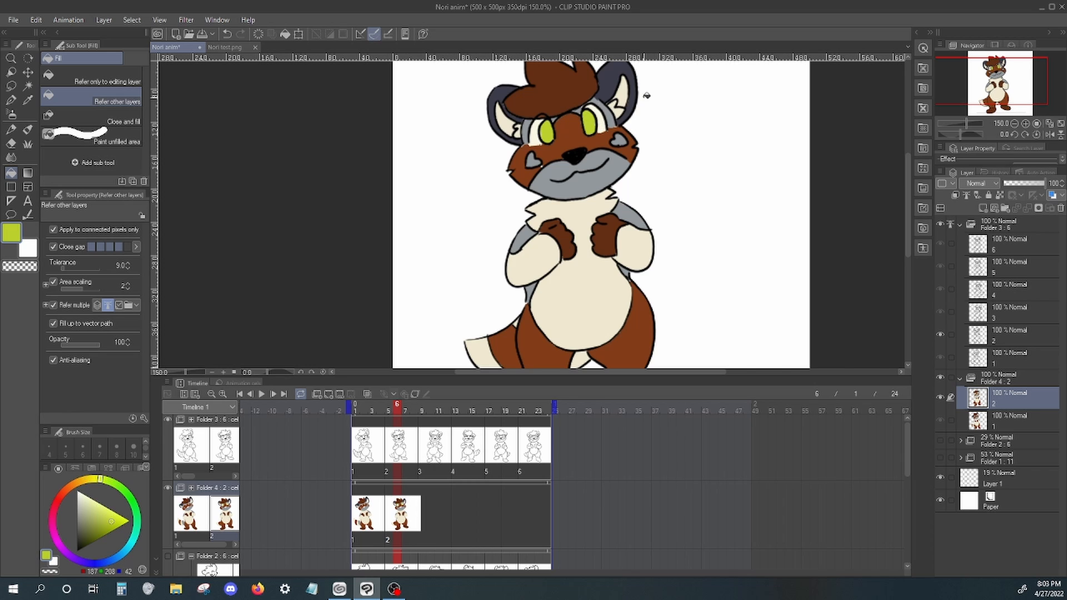
Step: Add a blank third color cel at frame 9 in Folder 4 and sample brown from the frame 5 color cel
click(211, 372)
key(p)
alt+click(527, 171)
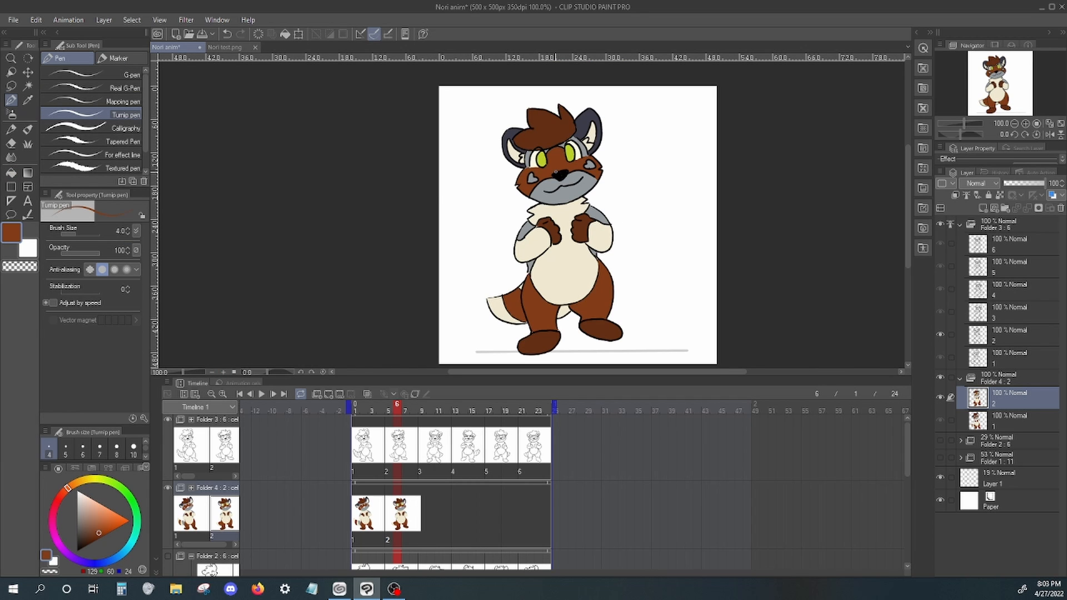
click(423, 405)
key(ctrl+shift+n)
click(402, 516)
click(424, 517)
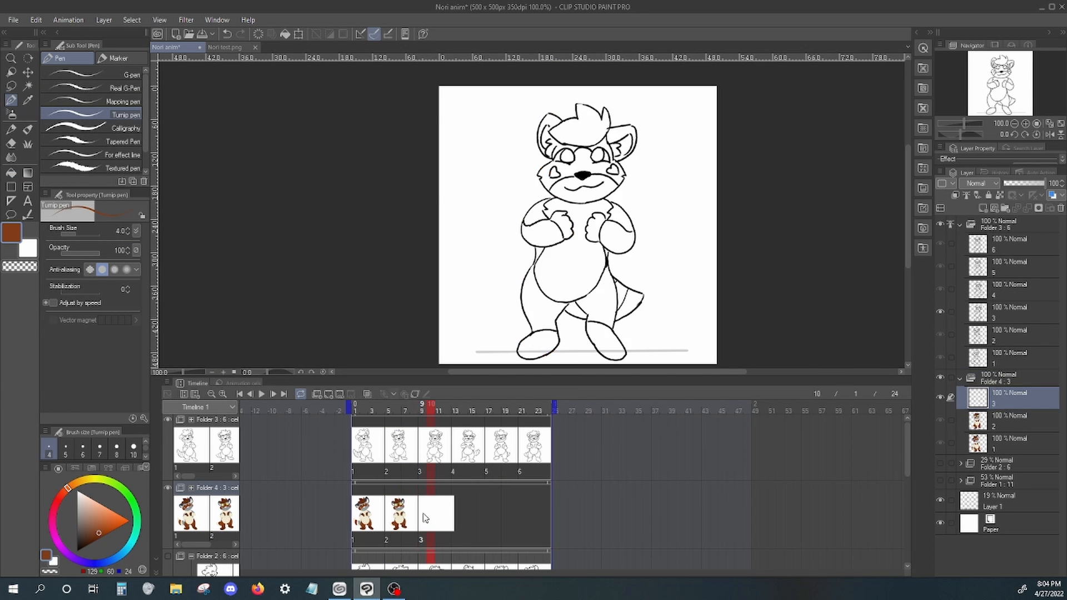
click(403, 516)
click(424, 517)
Step: Fill the hair, fists and feet dark brown on the frame 9 color cel
key(g)
click(595, 129)
click(561, 225)
click(594, 228)
click(606, 340)
click(538, 343)
Step: Sample the cream from the frame 5 color cel and fill the belly area with it on the frame 9 color cel
click(398, 513)
alt+click(547, 266)
click(431, 513)
click(570, 266)
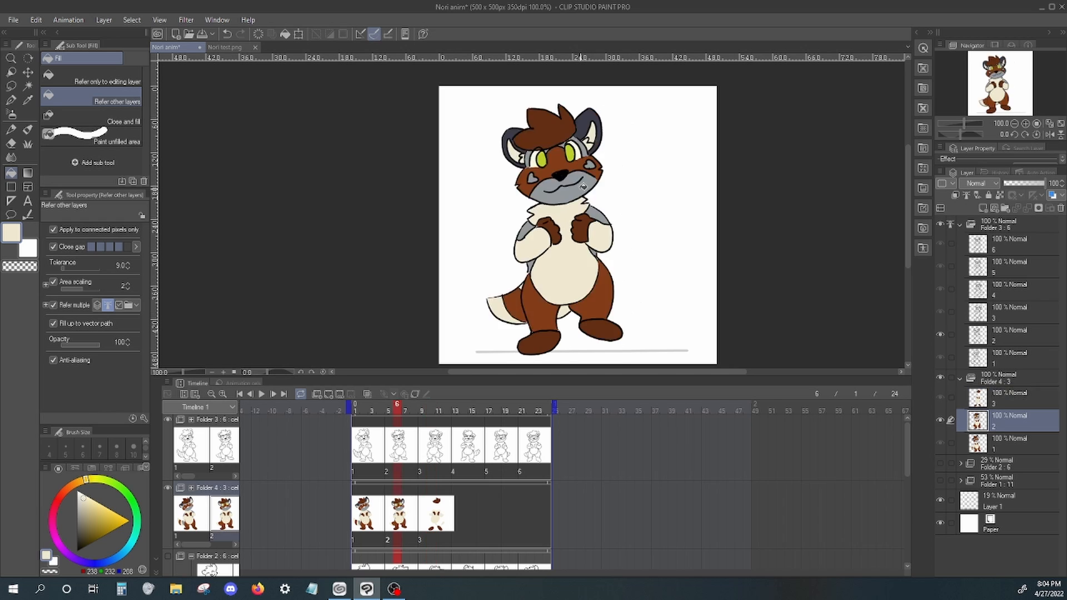
Step: Sample the reddish brown from the frame 5 color cel and fill the face mask on the frame 9 color cel
key(g)
alt+click(556, 167)
click(583, 164)
key(p)
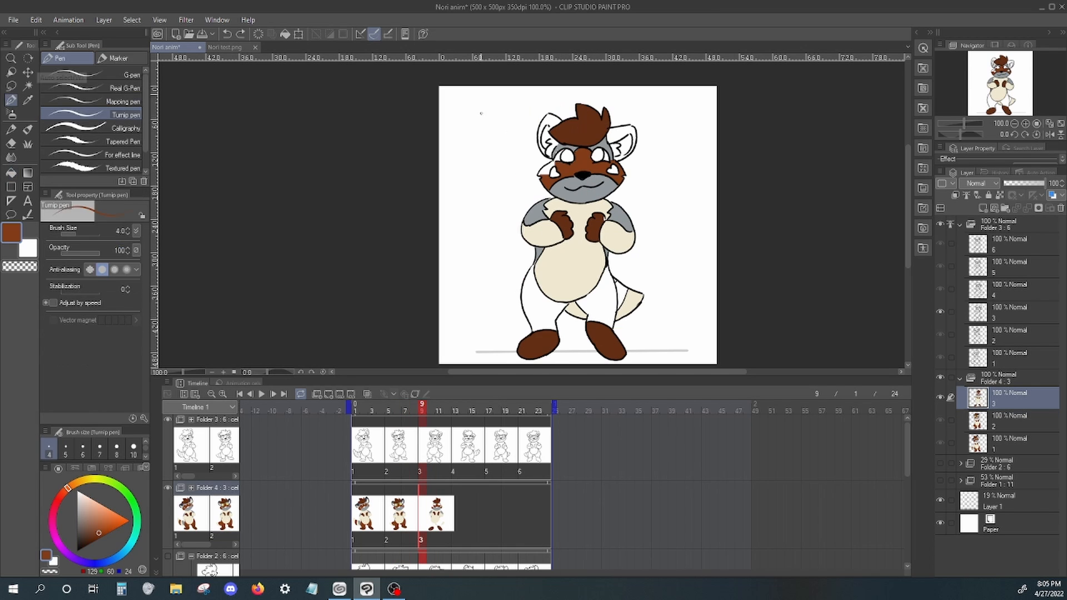
Step: Sample the navy from the frame 5 color cel and fill both ears with it on the frame 9 color cel
key(g)
click(398, 514)
alt+click(548, 127)
click(431, 514)
click(625, 135)
Step: Color the inner ears cream on the frame 9 color cel, sampling the cream from the frame 5 color cel
key(p)
drag(547, 136, 550, 146)
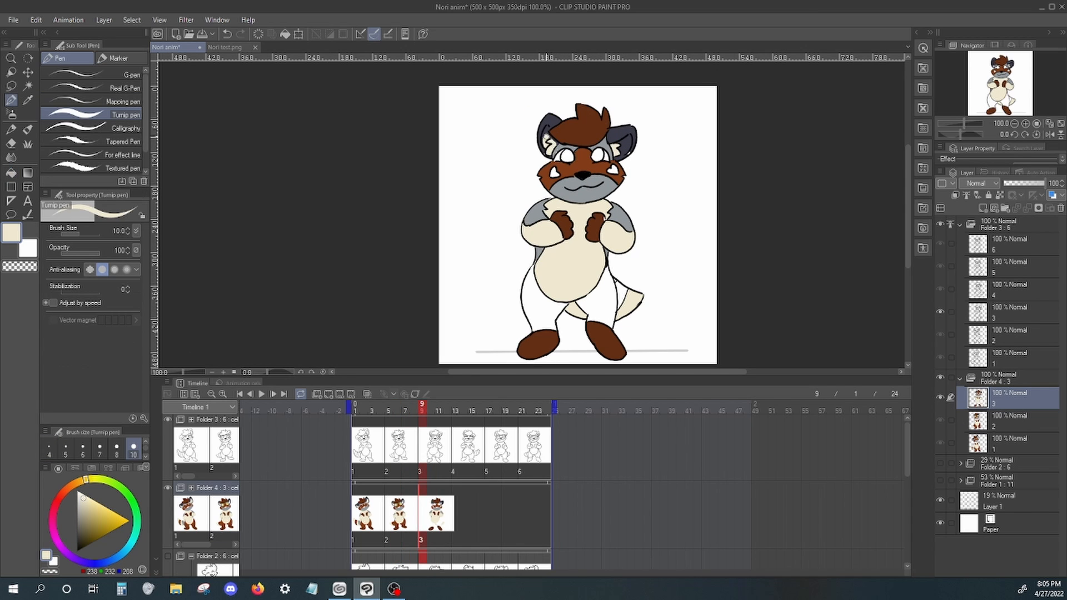
right_click(545, 132)
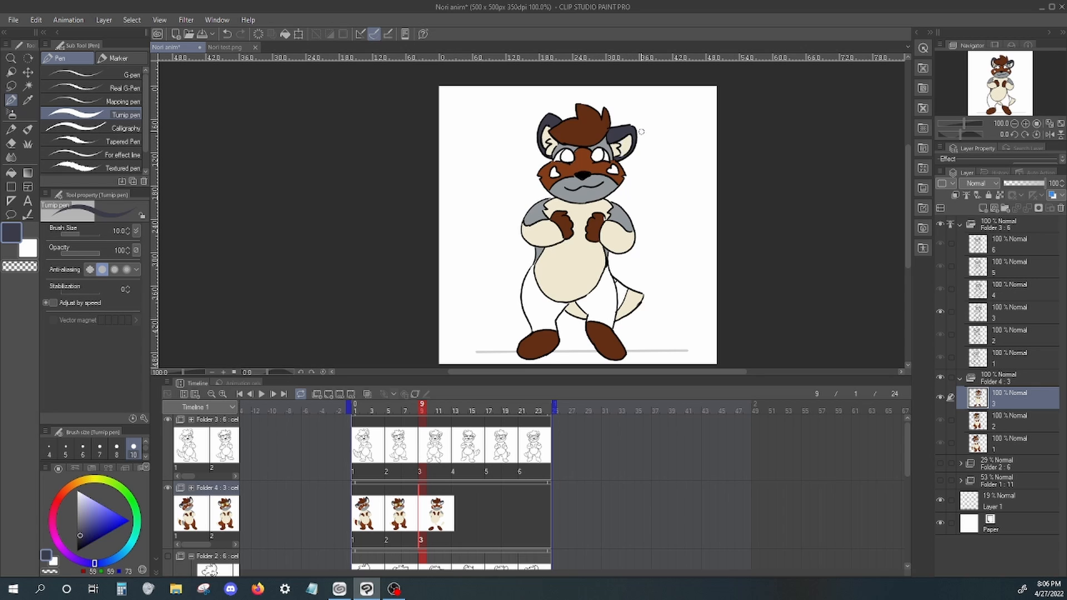
click(398, 514)
alt+click(623, 143)
click(431, 514)
key(g)
click(623, 143)
Step: Sample the yellow-green from the frame 5 color cel and fill both eyes on the frame 9 color cel
click(398, 513)
alt+click(568, 156)
click(431, 514)
click(567, 156)
click(597, 155)
Step: Sample the reddish brown from the face mask and fill both legs on the frame 9 color cel
alt+click(582, 161)
click(541, 295)
click(599, 294)
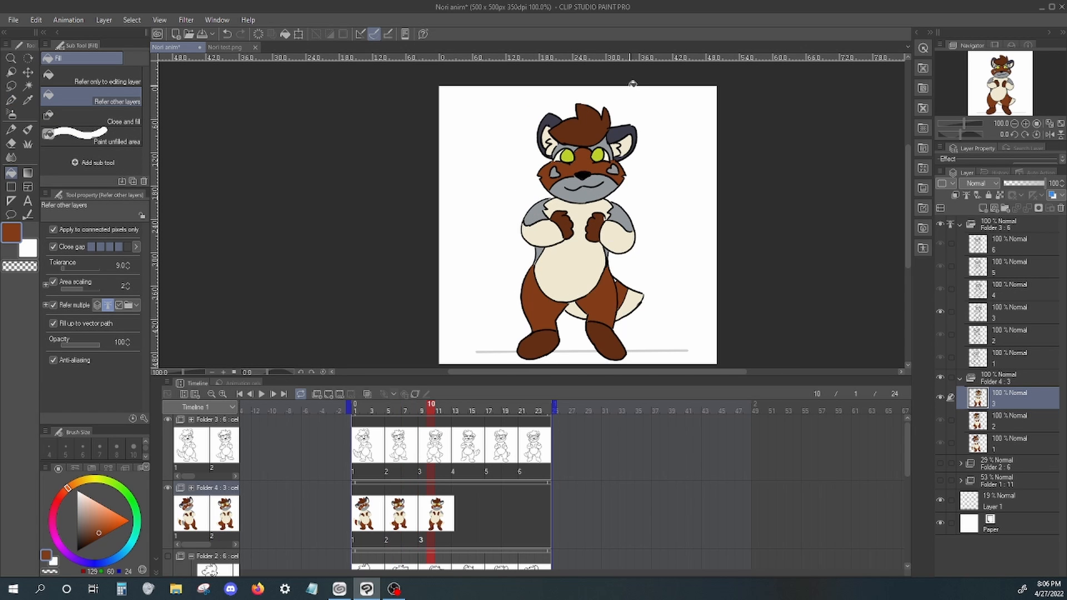
Step: Add a blank fourth color cel at frame 13 in Folder 4 and fill the fists, hair and feet dark brown
click(457, 489)
key(ctrl+shift+n)
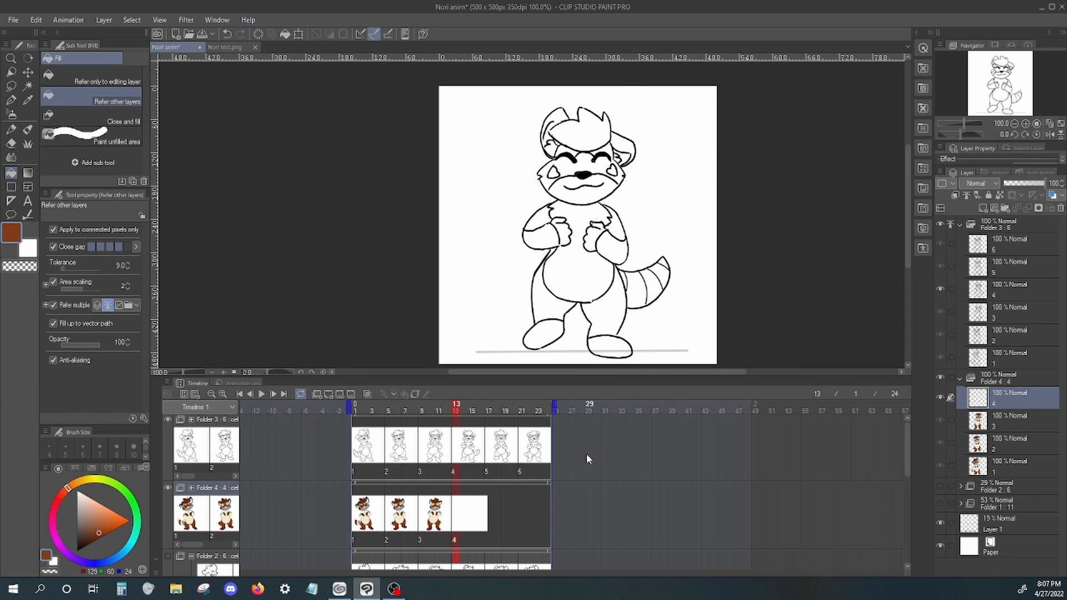
alt+click(561, 233)
click(561, 233)
click(594, 238)
click(579, 132)
click(543, 335)
click(610, 346)
Step: Fill the belly, forearms and middle tail stripe cream on the frame 13 color cel
click(578, 266)
key(ctrl+z)
click(615, 246)
click(651, 284)
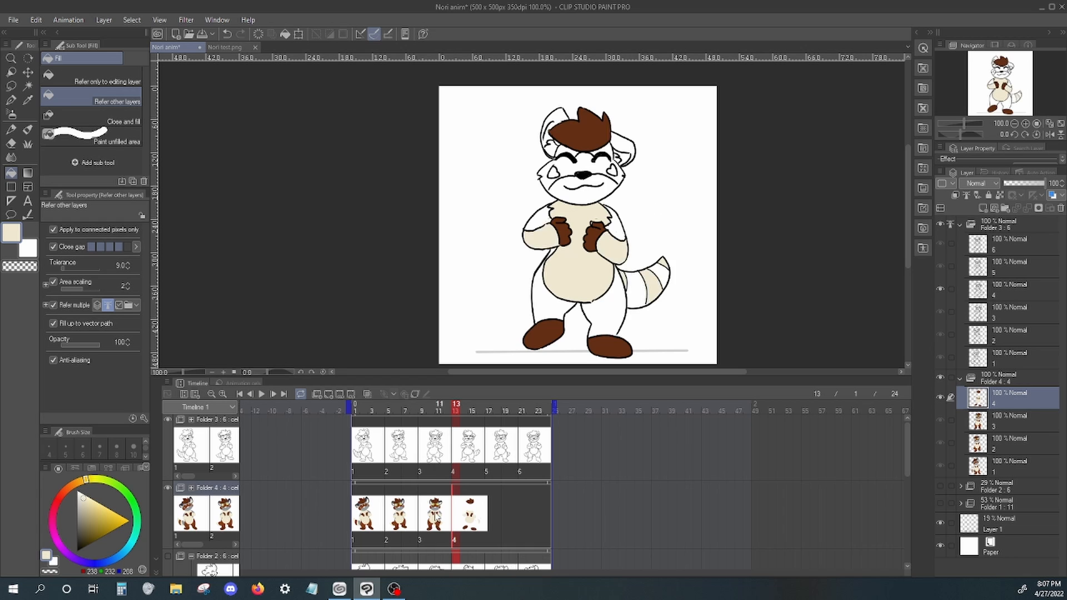
Step: Fill the upper arms gray and both legs reddish brown on the frame 13 color cel
click(464, 515)
click(616, 222)
click(606, 300)
click(550, 295)
Step: Sample the gray from the upper arm and fill the muzzle and brow areas on the frame 13 color cel
right_click(615, 225)
key(p)
key(g)
click(581, 194)
click(601, 148)
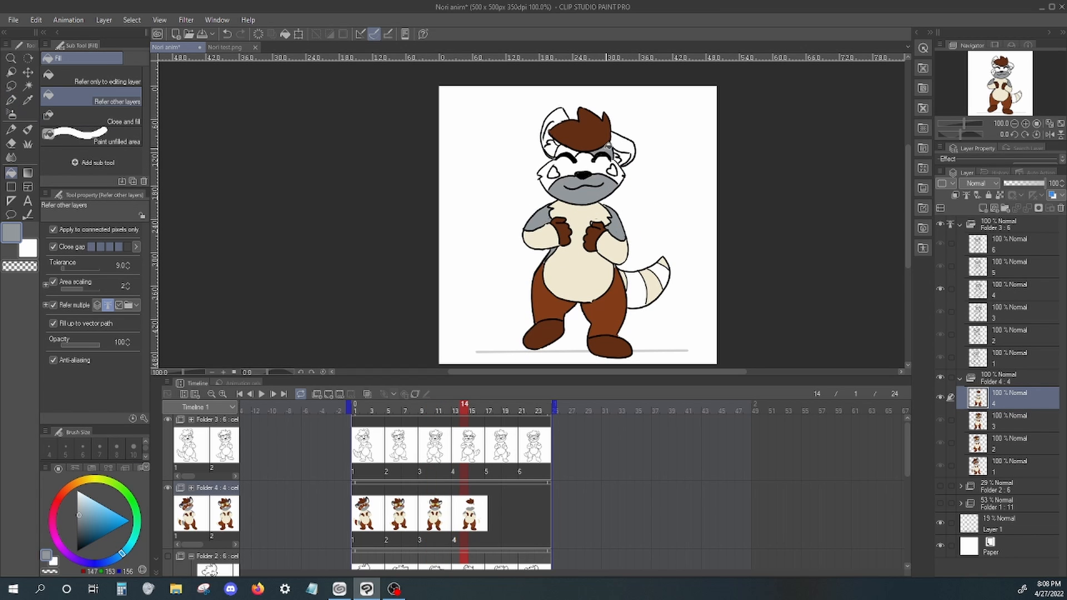
click(564, 153)
Step: Fill the face mask reddish brown and the tail's base band gray on the frame 13 color cel
right_click(550, 286)
click(561, 166)
key(p)
key(g)
right_click(614, 223)
click(636, 289)
Step: Fill both ears navy and the inner ears cream on the frame 13 color cel
click(554, 117)
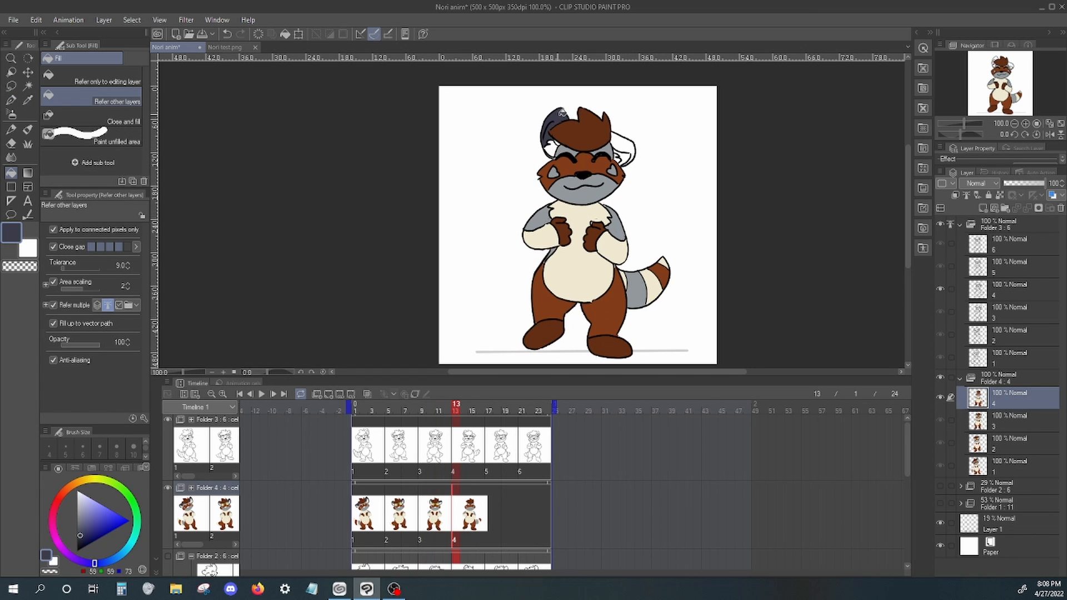
click(622, 142)
key(p)
right_click(578, 267)
key(g)
click(549, 143)
key(p)
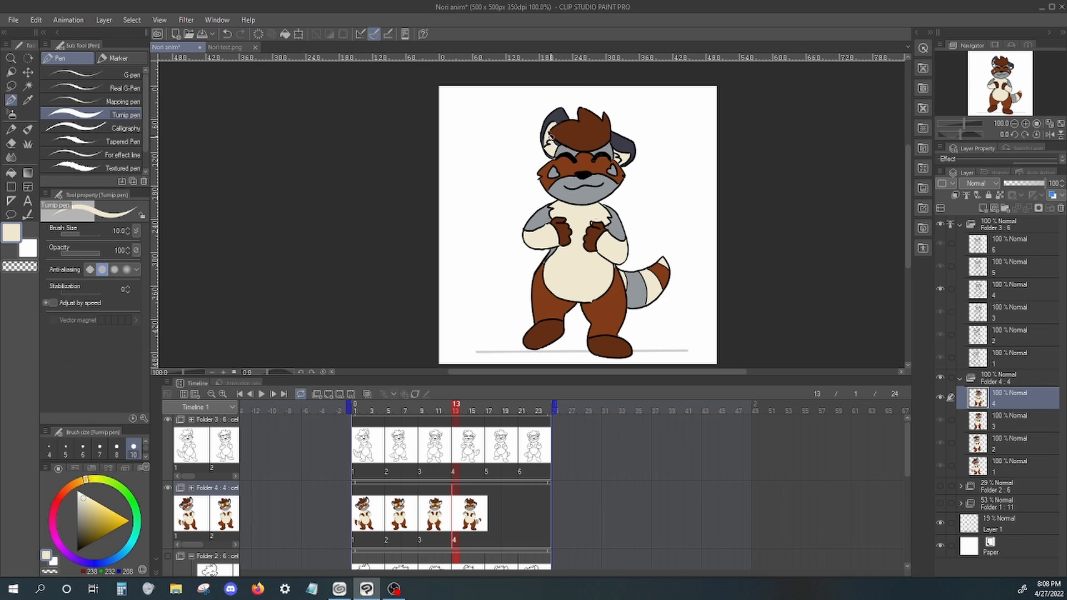
Step: Add a blank fifth color cel at frame 17 in Folder 4 and sample reddish brown from the frame 13 color cel
click(489, 499)
click(328, 393)
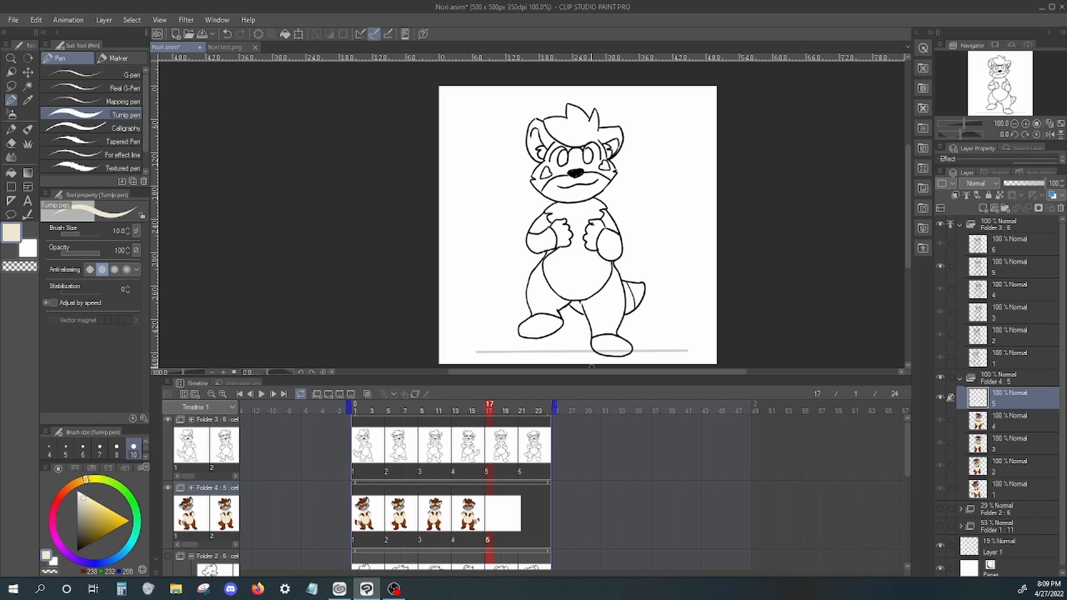
click(468, 499)
right_click(603, 300)
click(489, 498)
Step: Fill both legs and the face mask reddish brown on the frame 17 color cel
click(12, 173)
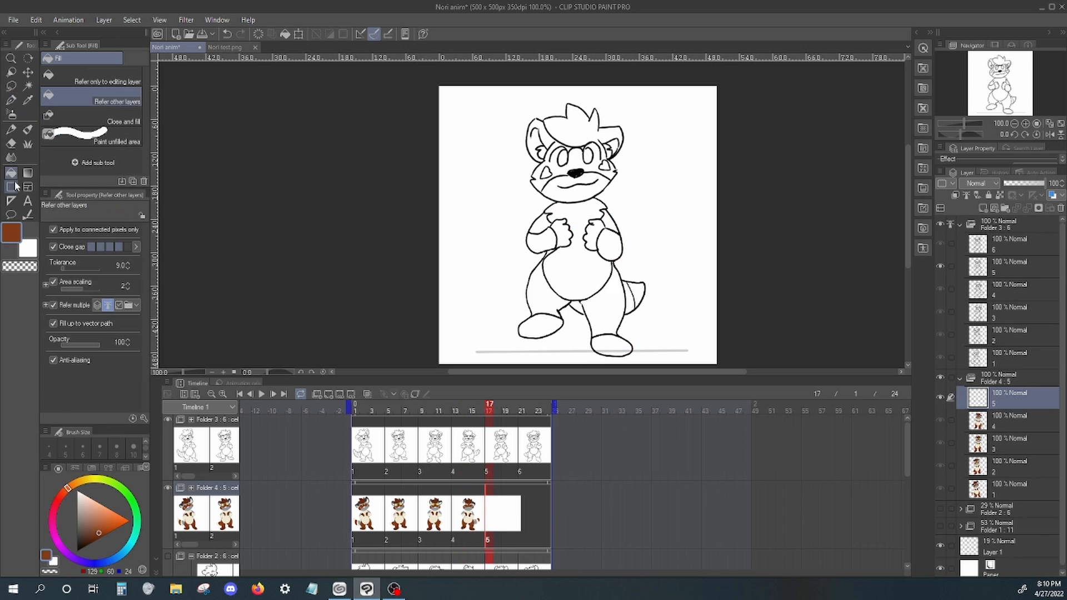
click(602, 305)
click(541, 289)
click(12, 100)
click(12, 173)
click(575, 158)
click(12, 101)
Step: Sample colors from the frame 13 color cel and fill one fist dark brown and one ear navy on the frame 17 cel
click(472, 499)
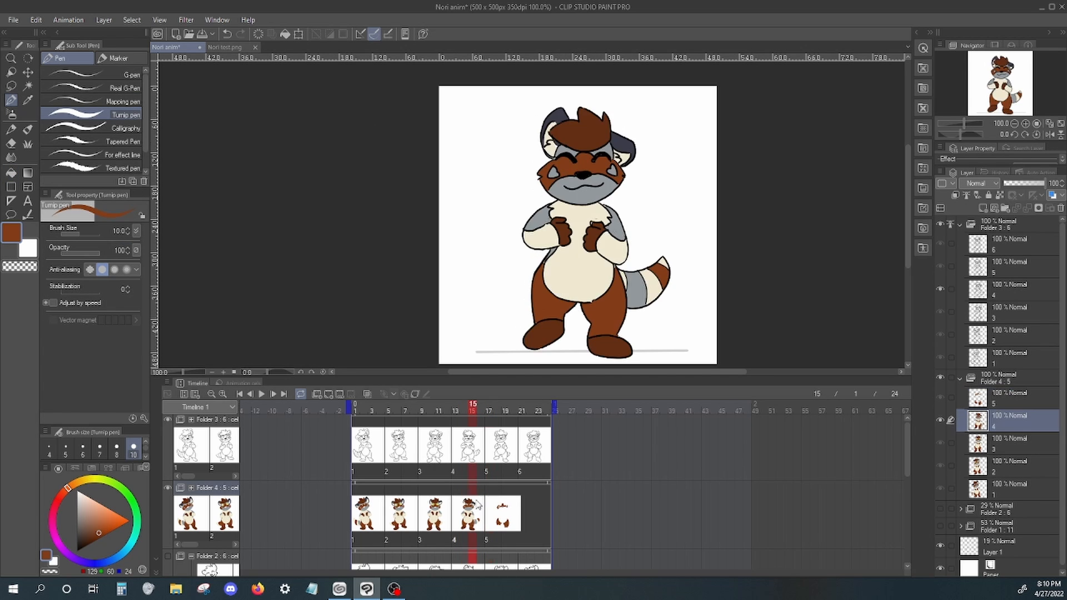
click(11, 173)
right_click(591, 236)
click(497, 498)
click(541, 129)
Step: Fill the belly and forearms cream and the upper arms gray on the frame 17 color cel
click(489, 498)
click(575, 272)
click(539, 225)
click(542, 243)
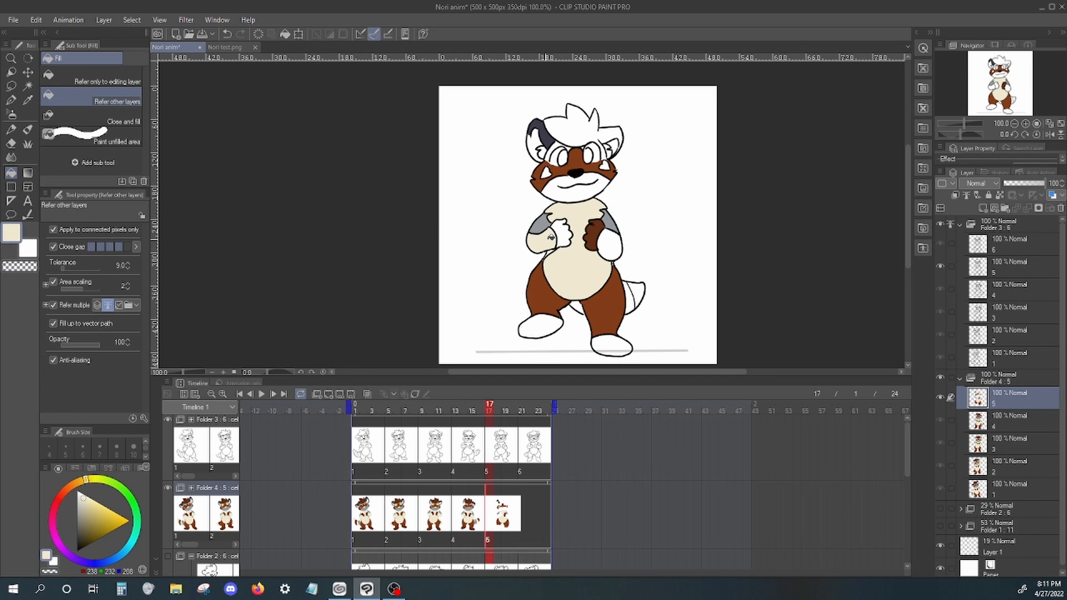
click(609, 245)
Step: Fill the remaining fist and both feet dark brown on the frame 17 color cel
click(563, 236)
click(540, 326)
click(611, 344)
click(11, 172)
Step: Fill the second ear navy and the inner ears cream on the frame 17 color cel
click(611, 134)
right_click(575, 266)
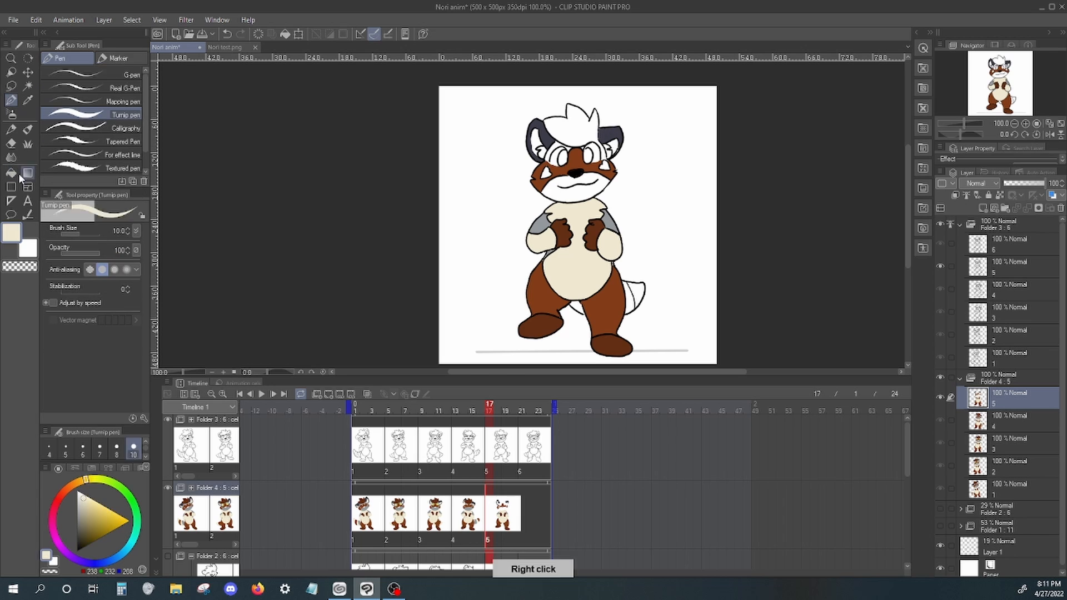
click(11, 173)
click(553, 149)
Step: Fill the hair dark brown on the frame 17 color cel
click(12, 100)
click(11, 173)
click(575, 125)
click(12, 100)
Step: Sample the eye colors from the frame 9 color cel and fill the eyes off-white and yellow-green on the frame 17 cel
click(438, 406)
right_click(580, 155)
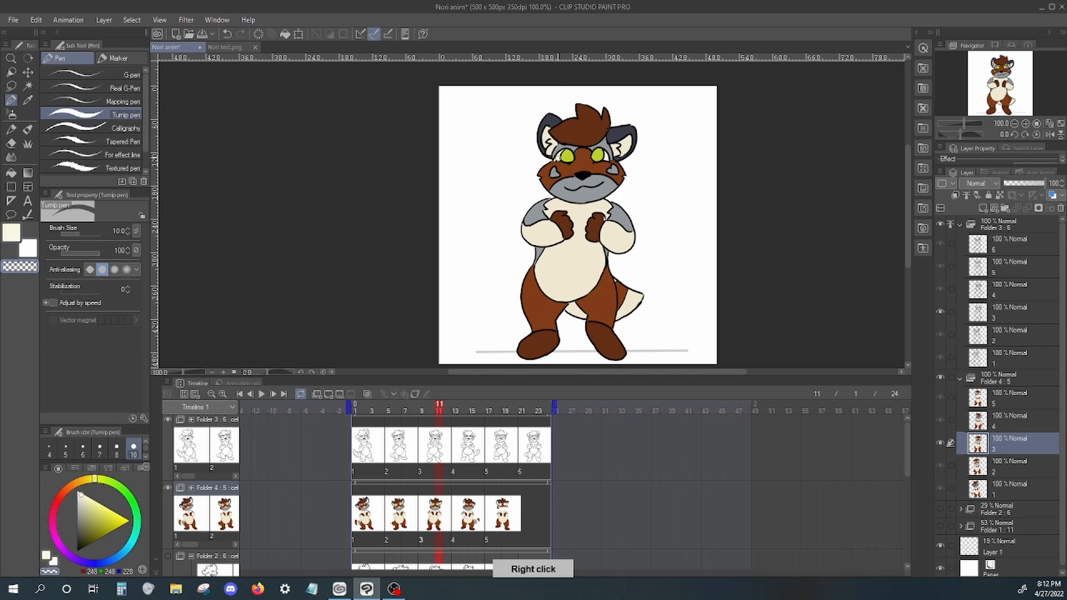
click(11, 173)
click(498, 406)
click(439, 406)
right_click(561, 157)
click(498, 406)
key(g)
Step: Sample the gray and fill the cheek markings and muzzle on the frame 17 color cel
right_click(602, 153)
click(604, 166)
click(575, 191)
Step: Fill the tail tip cream and the tail base reddish brown on the frame 17 color cel
right_click(578, 211)
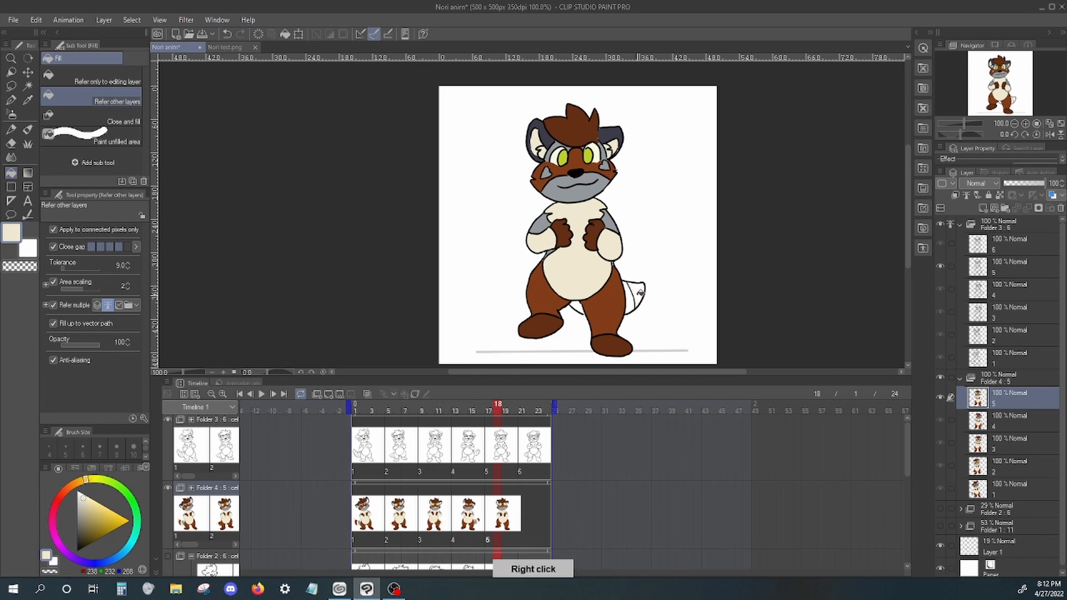
click(636, 291)
right_click(617, 295)
click(630, 306)
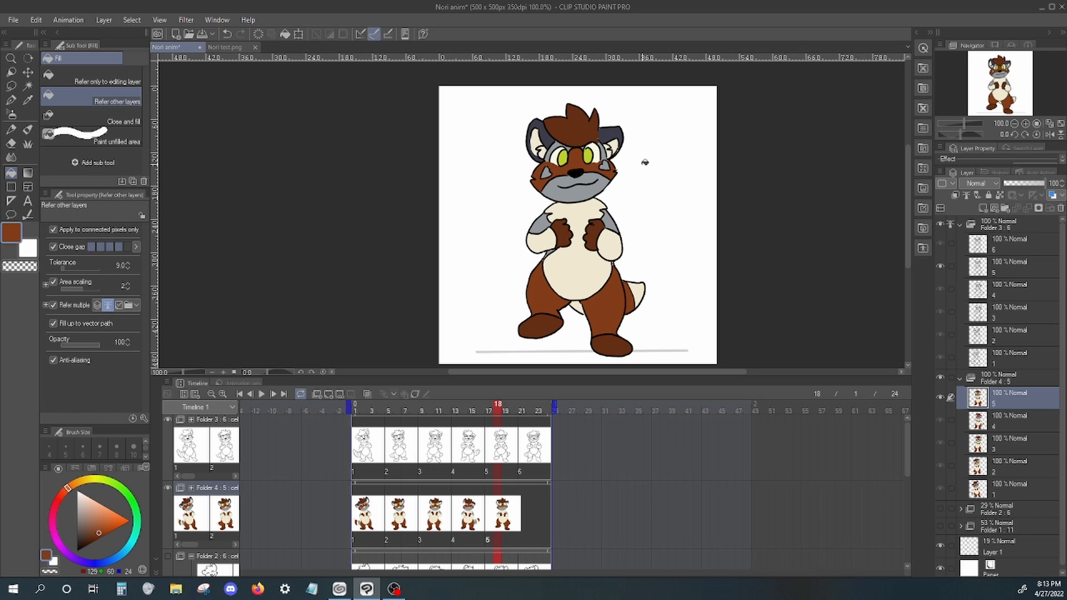
Step: Add a blank sixth color cel at frame 21 in Folder 4 and fill the legs and face mask reddish brown
click(519, 485)
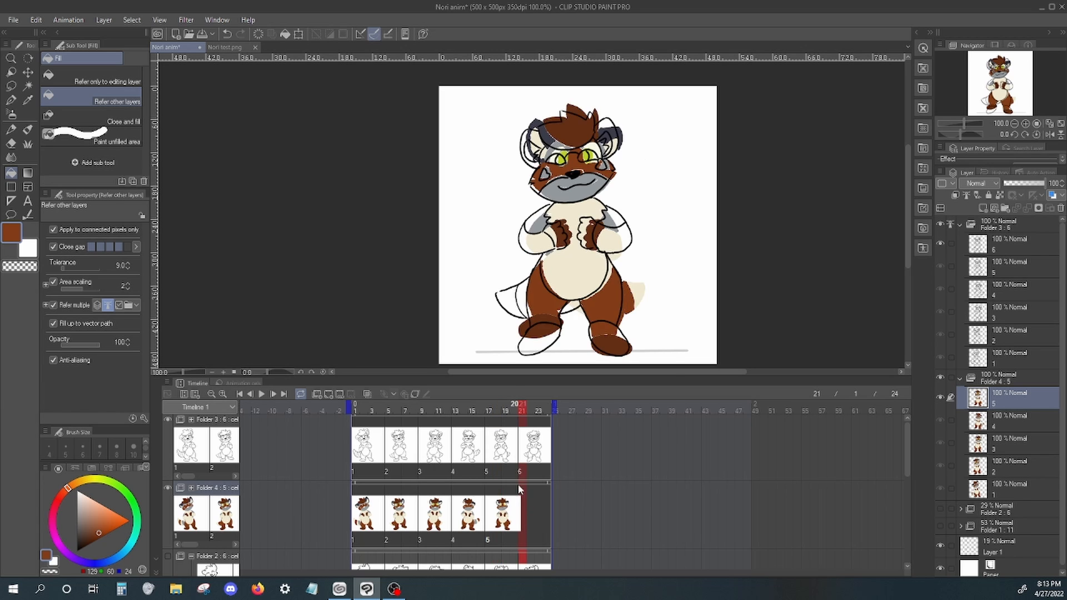
key(ctrl+shift+n)
click(497, 407)
click(522, 406)
click(541, 295)
click(603, 294)
right_click(600, 289)
click(550, 172)
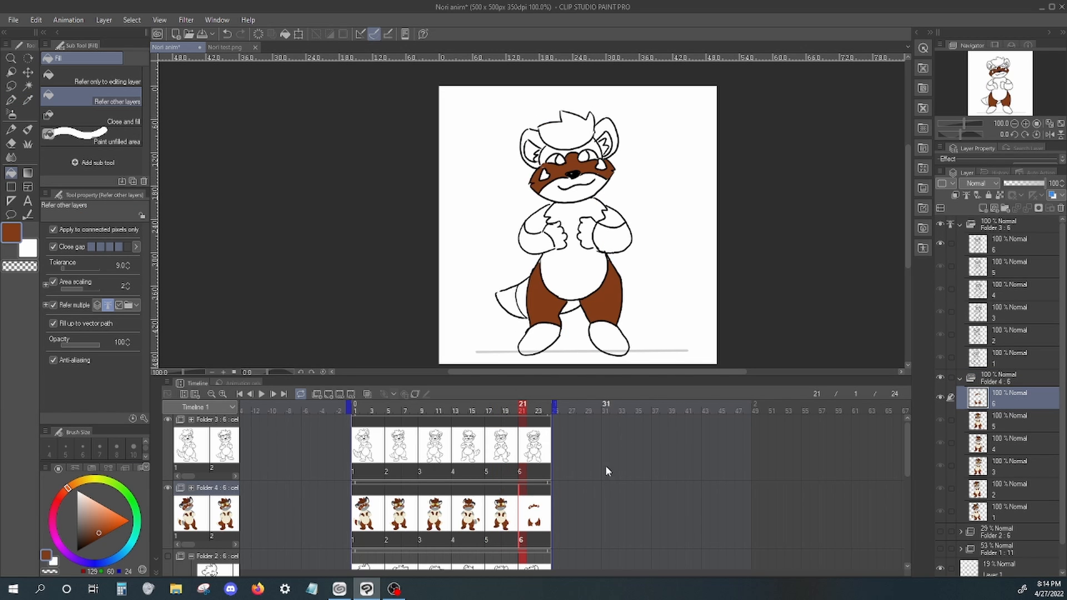
Step: Sample the dark brown from the frame 17 color cel and fill one fist and one foot on the frame 21 cel
click(505, 407)
right_click(609, 338)
click(586, 233)
Step: Fill one upper arm gray, the belly cream and the irises yellow-green on the frame 21 color cel
right_click(614, 217)
click(531, 406)
click(614, 216)
click(572, 272)
click(584, 157)
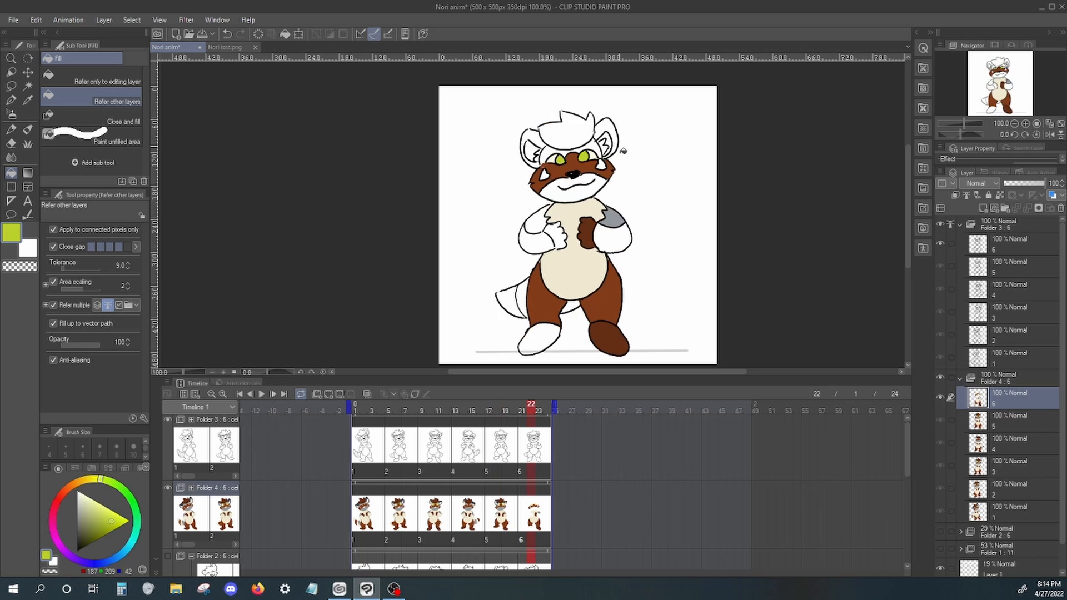
Step: Sample the navy from the frame 17 color cel and fill one ear with it on the frame 21 color cel
click(504, 406)
right_click(610, 133)
click(522, 406)
click(610, 127)
Step: Sample the dark brown and fill the remaining foot, the other fist and the hair on the frame 21 color cel
right_click(609, 338)
click(539, 338)
click(557, 236)
click(567, 131)
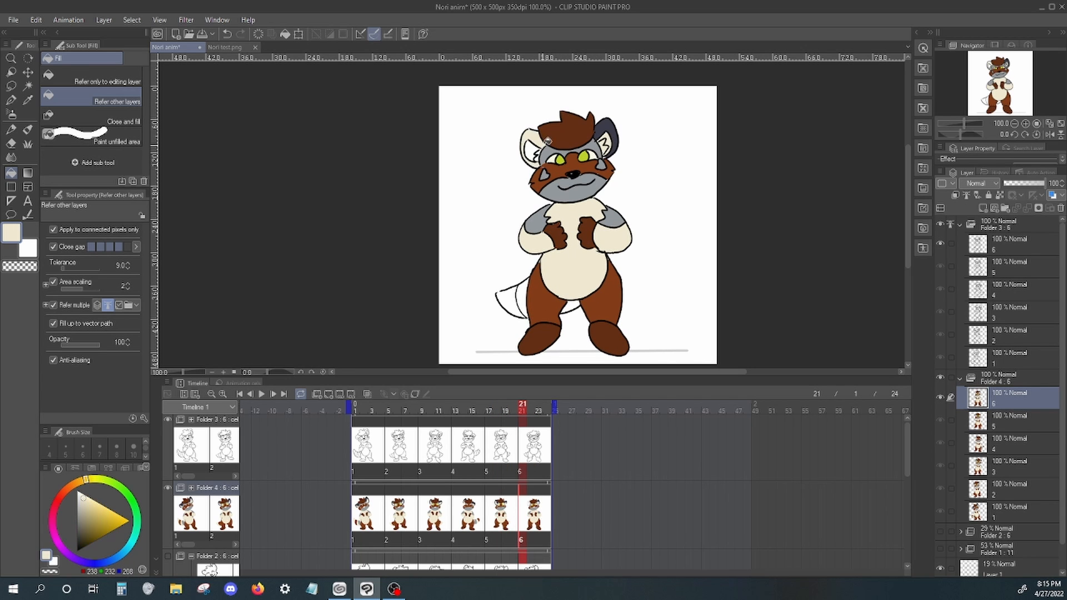
Step: Fill the second ear navy and color the tail with a cream tip and reddish-brown base on the frame 21 cel
right_click(609, 128)
click(528, 139)
key(p)
right_click(600, 289)
key(g)
click(509, 300)
right_click(538, 289)
click(522, 298)
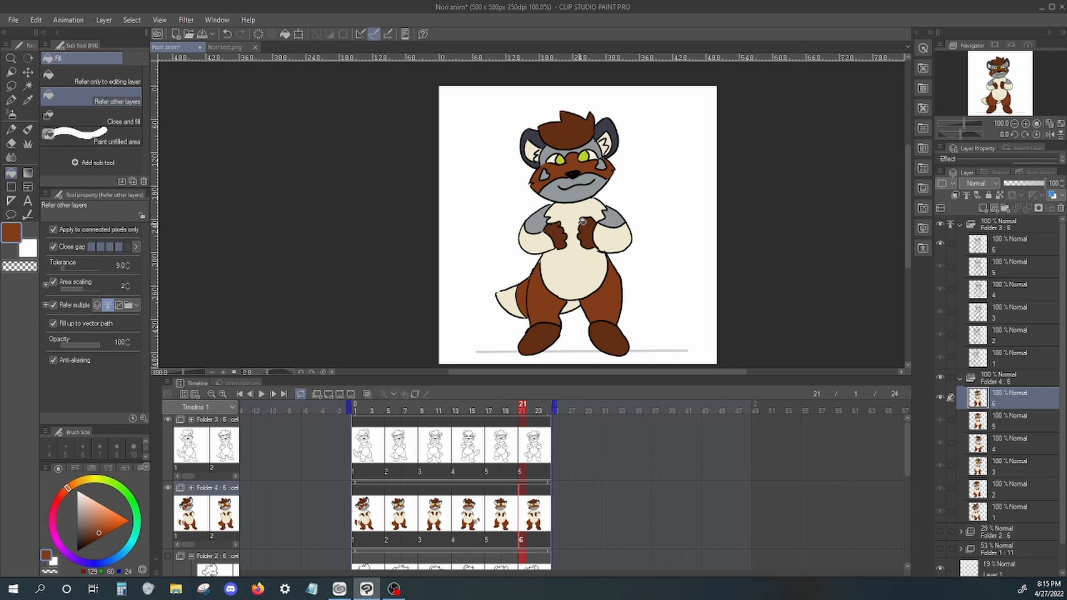
Step: Preview the animation and recolor the Folder 3 line-art cels dark brown with their transparent pixels locked
click(261, 394)
click(993, 360)
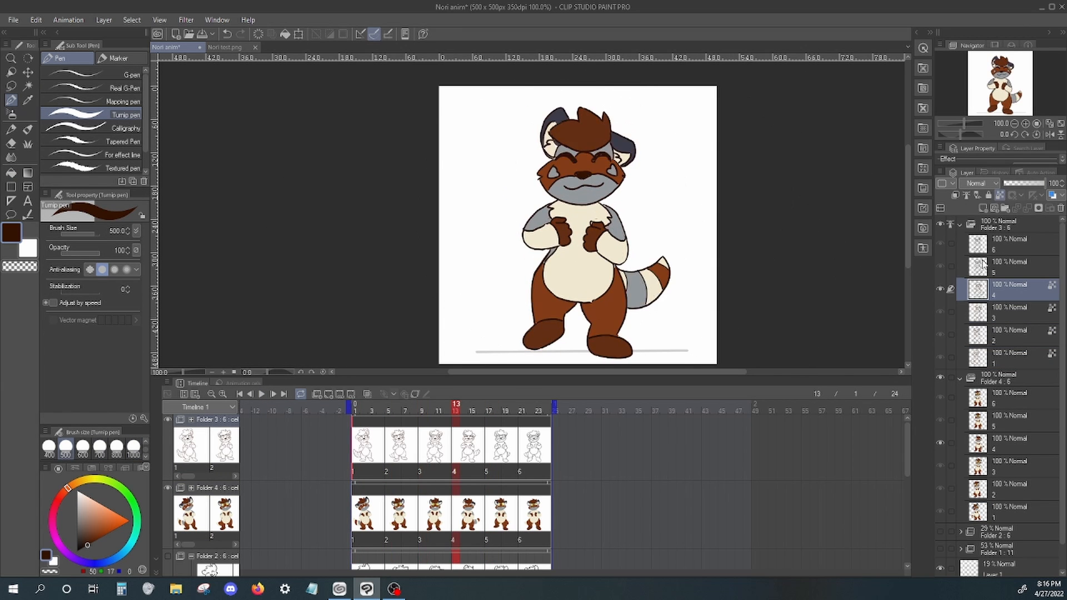
click(1026, 350)
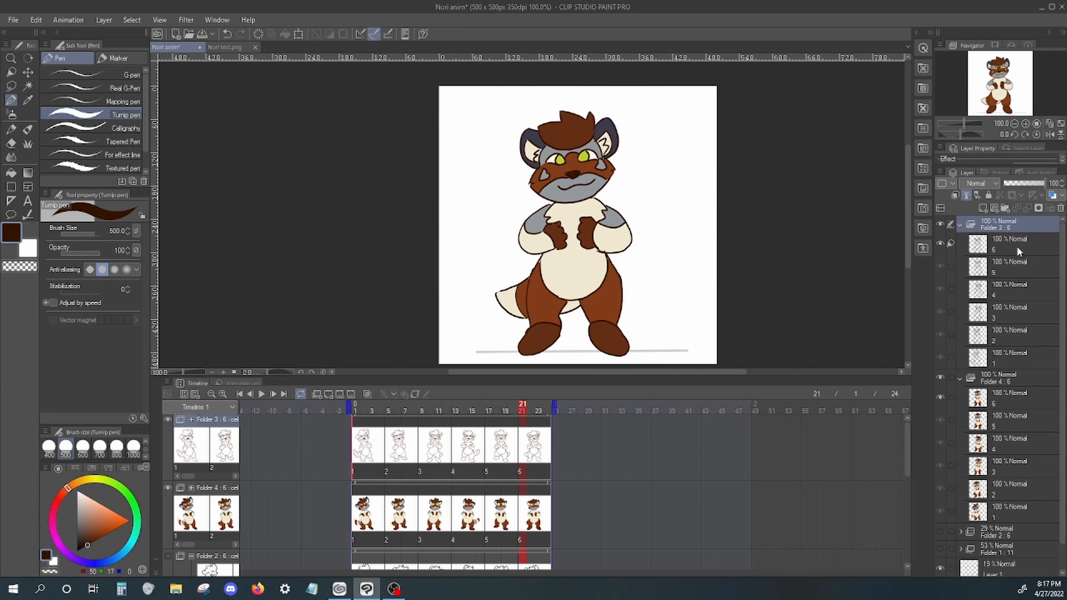
Step: Hide Layer 1 and the Paper layer, and play the animation on the transparent background
scroll(986, 383, down, 1)
drag(939, 565, 940, 541)
click(261, 394)
click(271, 393)
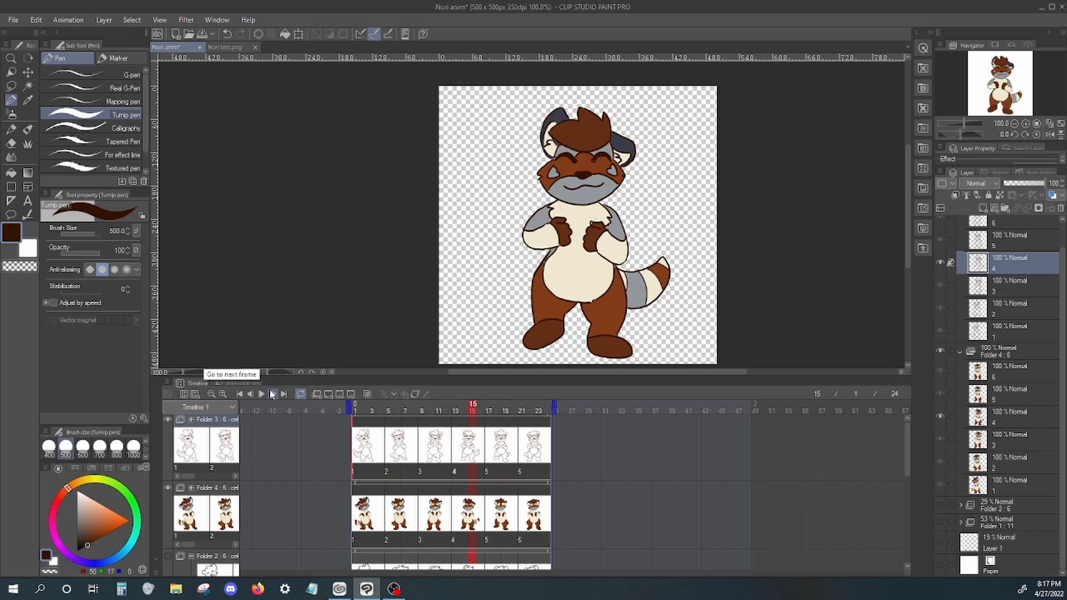
click(261, 394)
click(262, 394)
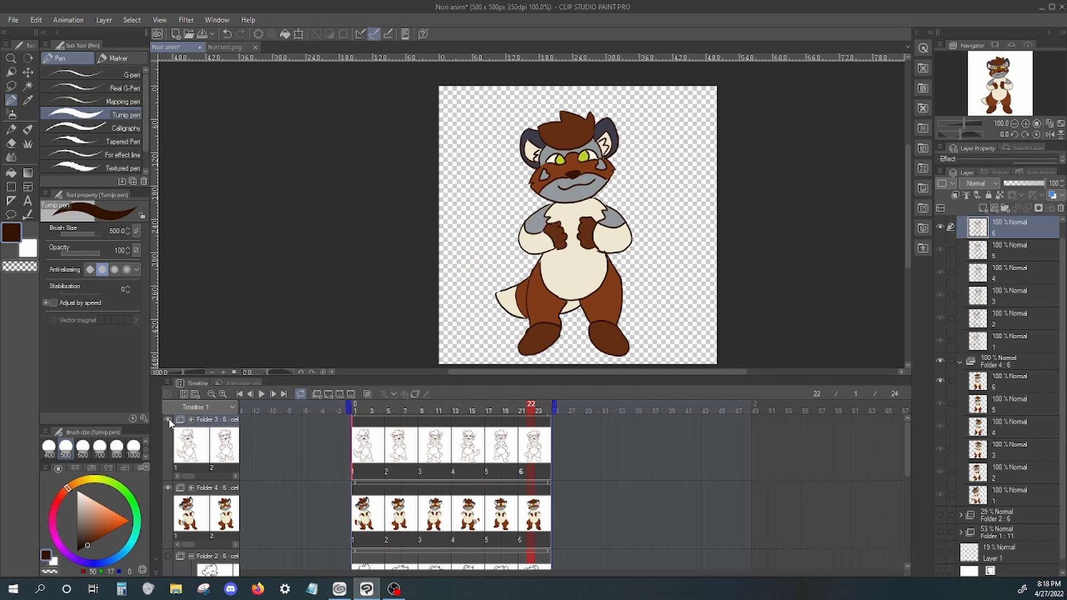
Step: Export the animation as the looping animated sticker Nori anim.png at 500 x 500 px, frames 1 to 24, 24 fps
click(14, 19)
mouse_move(88, 173)
click(234, 205)
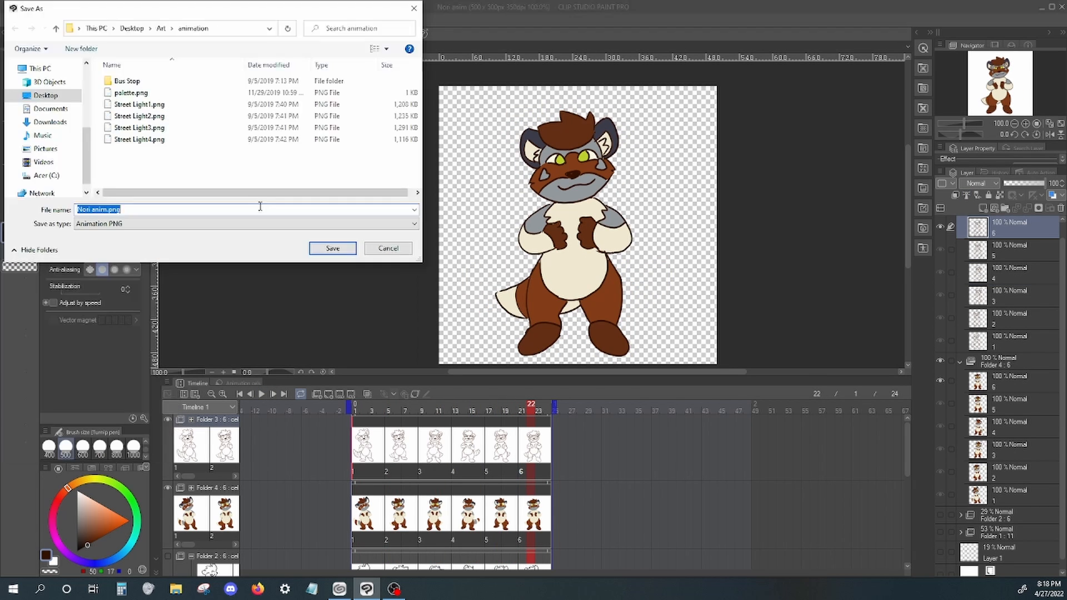
key(Return)
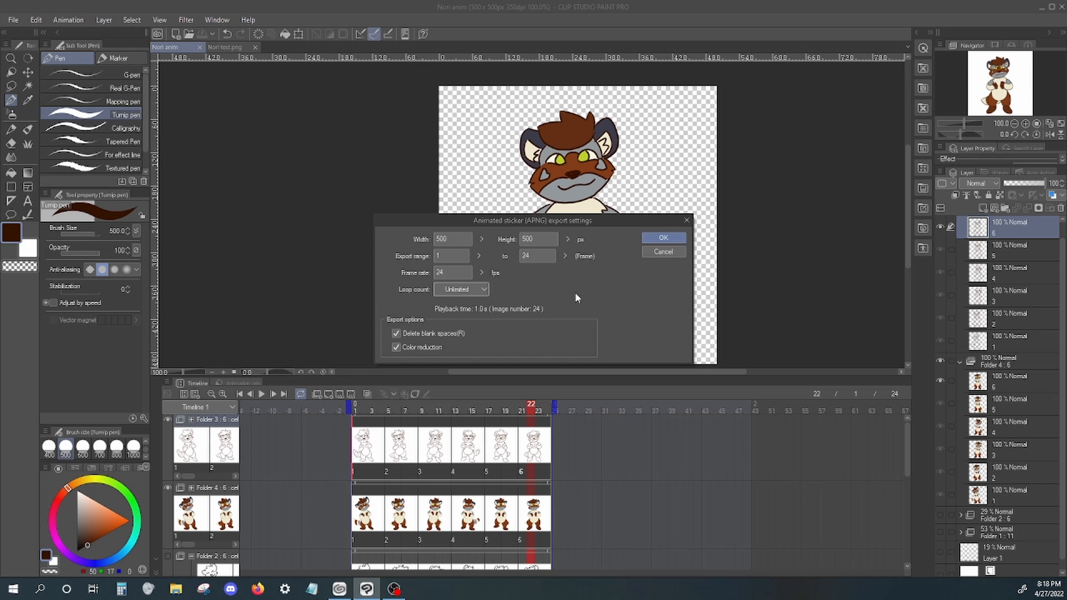
click(664, 238)
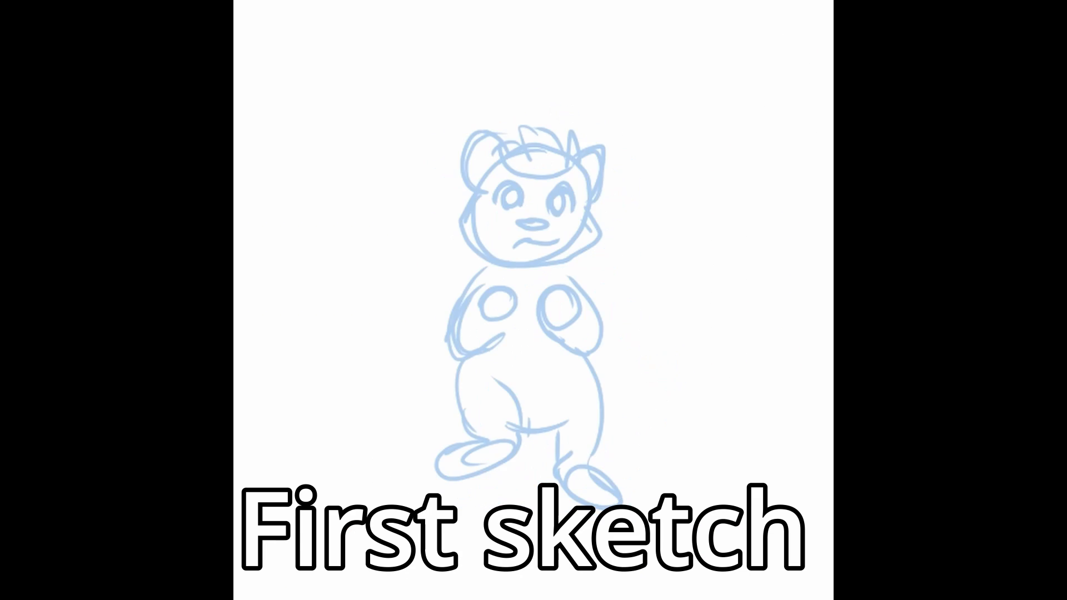